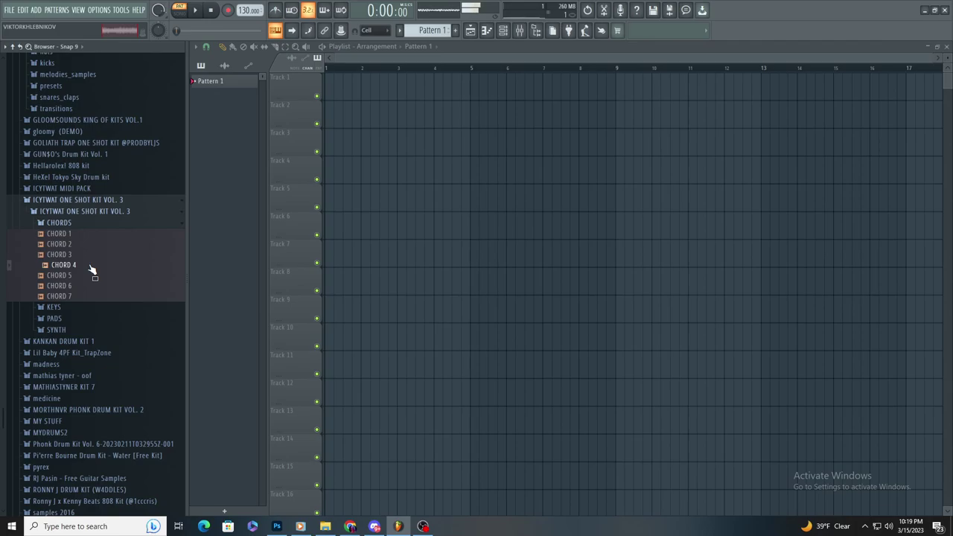
Step: Place a Pattern 1 clip on Track 3 and load the CHORD 4 sample as a channel in the channel rack
left_click_drag(270, 239, 269, 222)
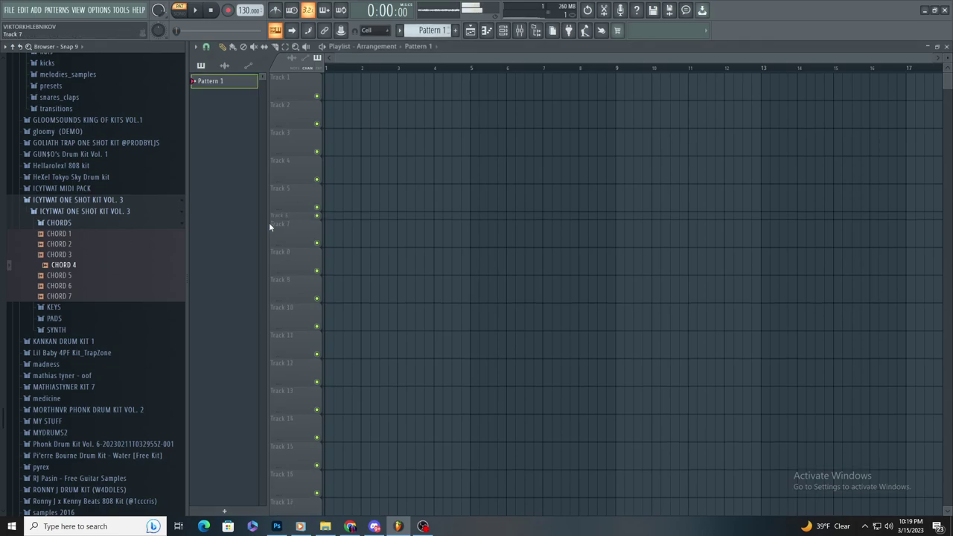
left_click_drag(360, 145, 475, 166)
key("space")
left_click(503, 31)
left_click_drag(376, 127, 350, 126)
left_click(476, 33)
left_click(503, 30)
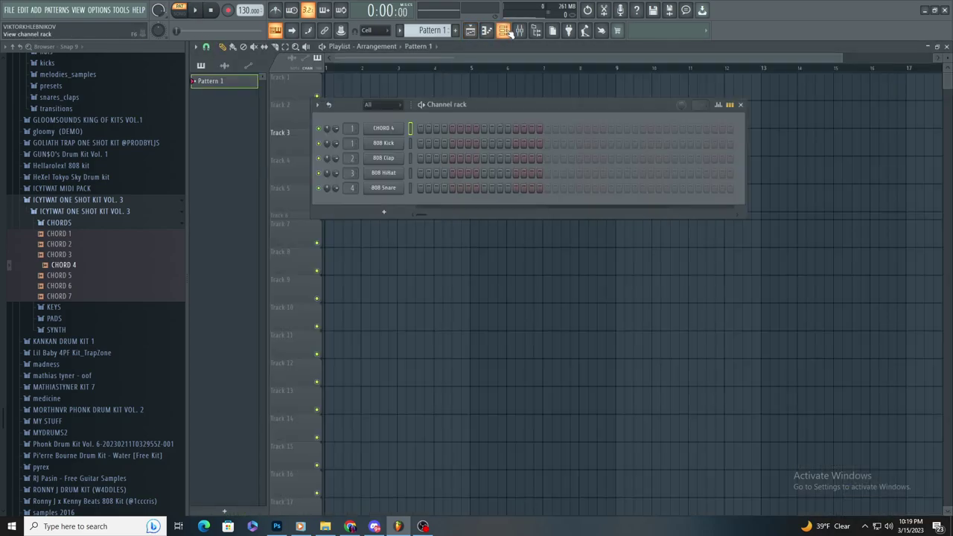
Step: Create an automation clip for the release time of CHORD 4's volume envelope and lengthen it to bar 9
left_click(386, 129)
left_click(228, 110)
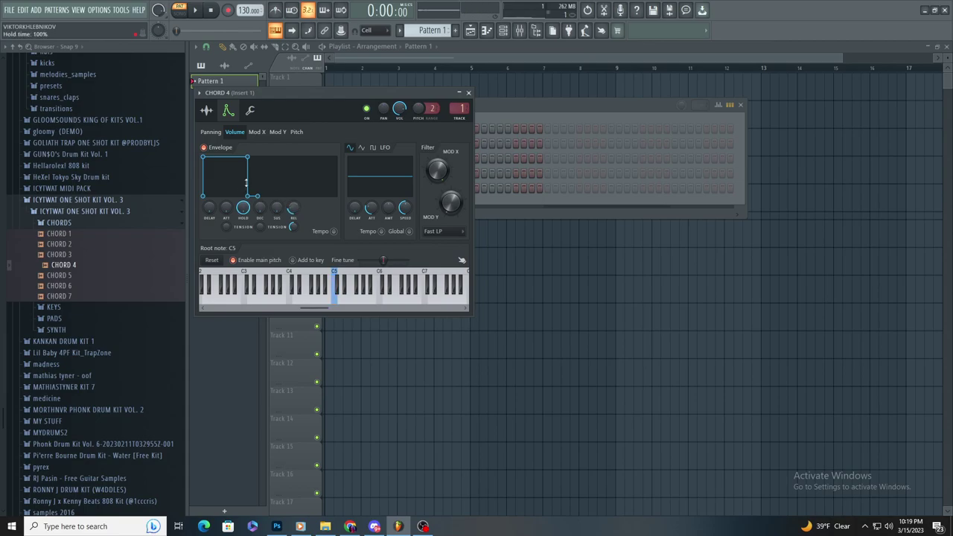
right_click(294, 208)
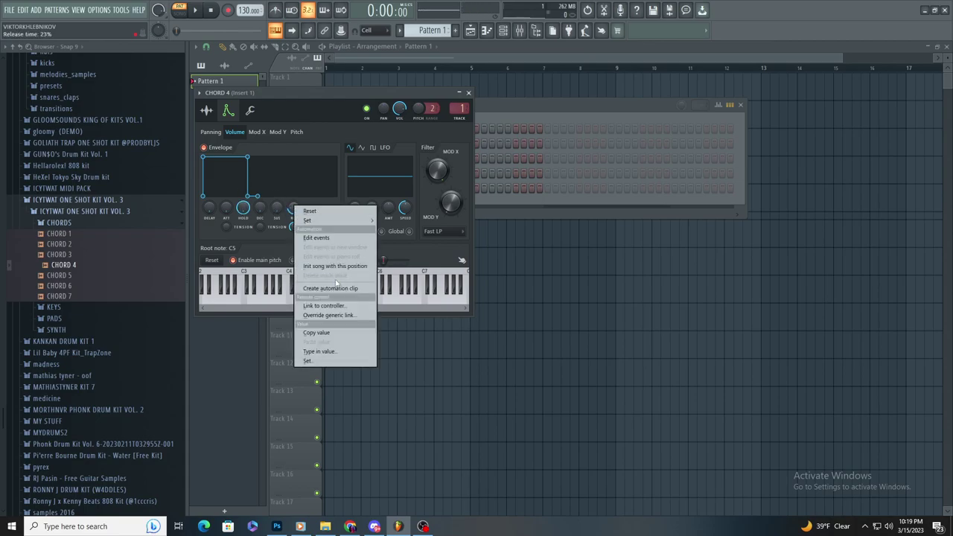
left_click(320, 288)
left_click(525, 80)
left_click_drag(468, 78, 596, 78)
right_click(553, 94)
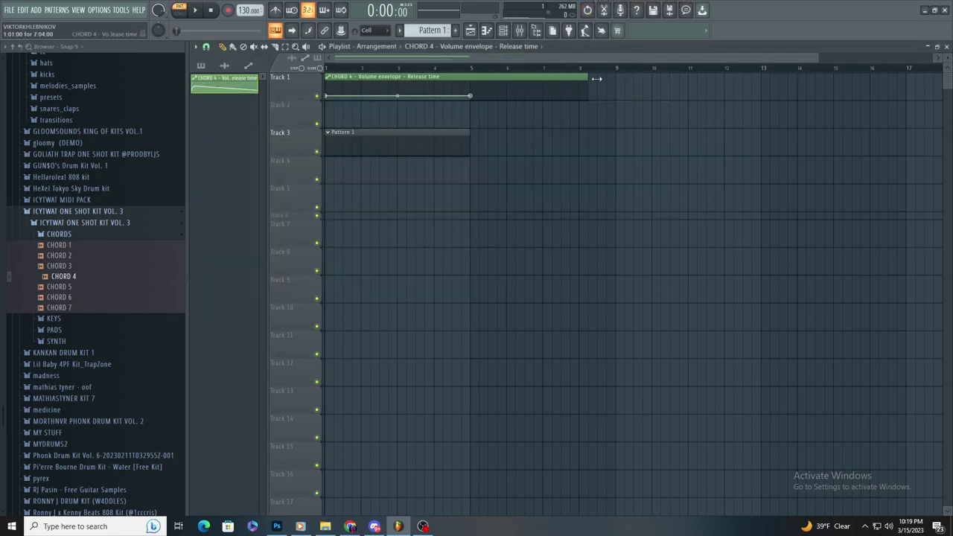
Step: Open CHORD 4 in the piano roll, add a C5 note at the start of Pattern 1 and preview it
scroll(509, 128, "up", 2)
left_click(447, 134)
key("F7")
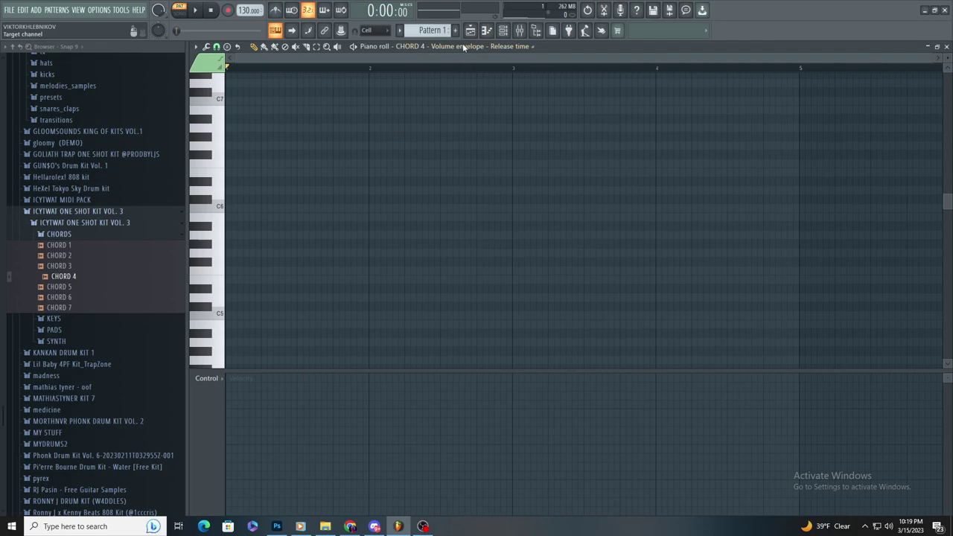
left_click(467, 47)
left_click(454, 82)
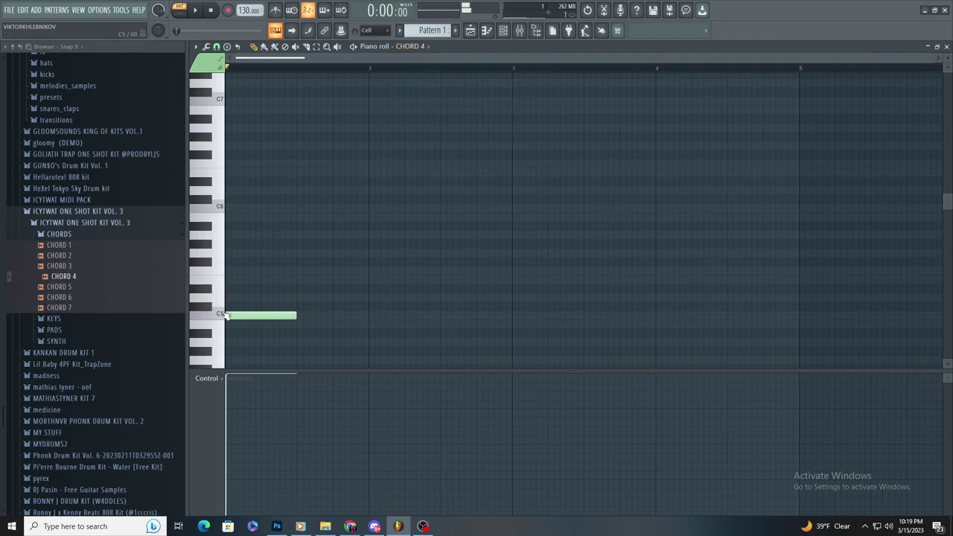
scroll(226, 313, "up", 3)
key("space")
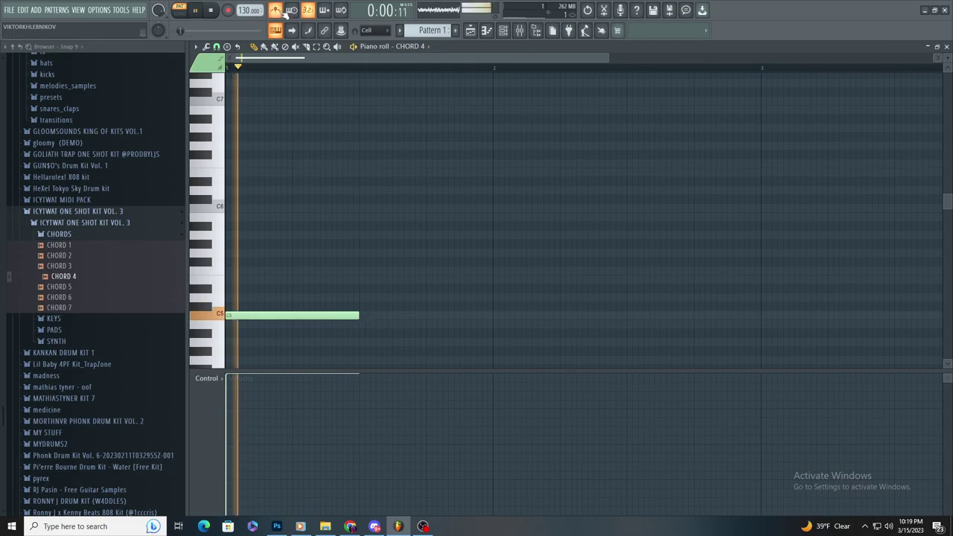
key("space")
Step: Add a second C5 note at the fourth beat of bar 1 and set the tempo to 193 BPM
left_click(426, 315)
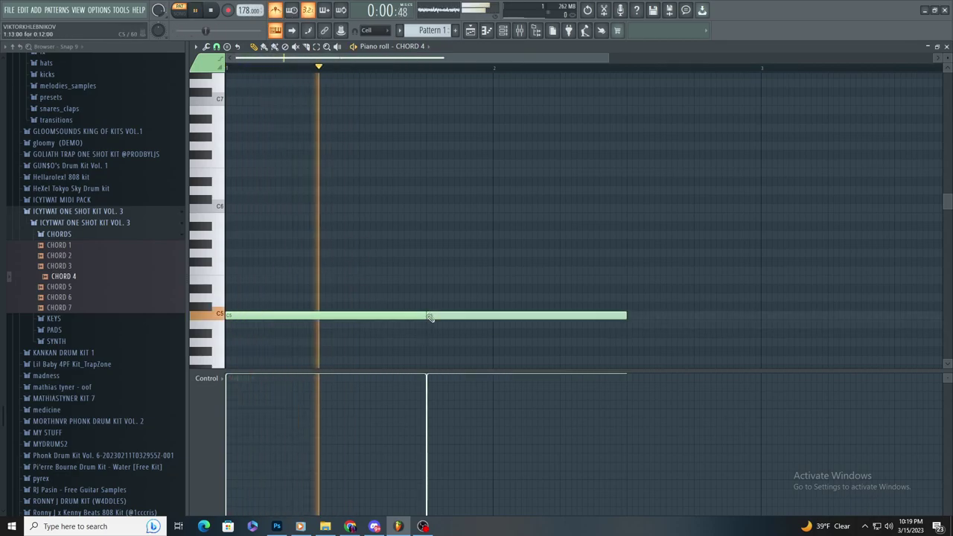
left_click_drag(377, 349, 355, 361)
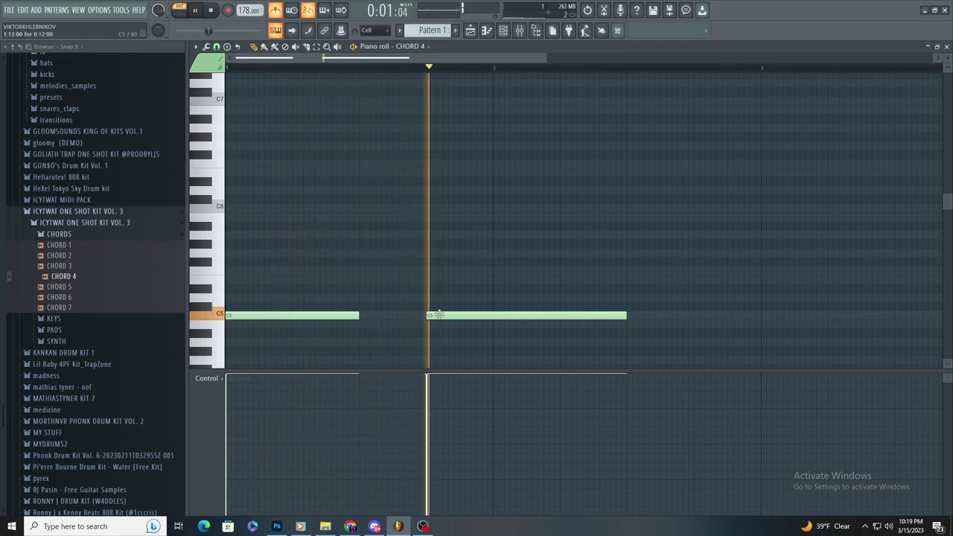
right_click(434, 315)
left_click(427, 317)
scroll(314, 222, "down", 2)
left_click_drag(248, 10, 248, 2)
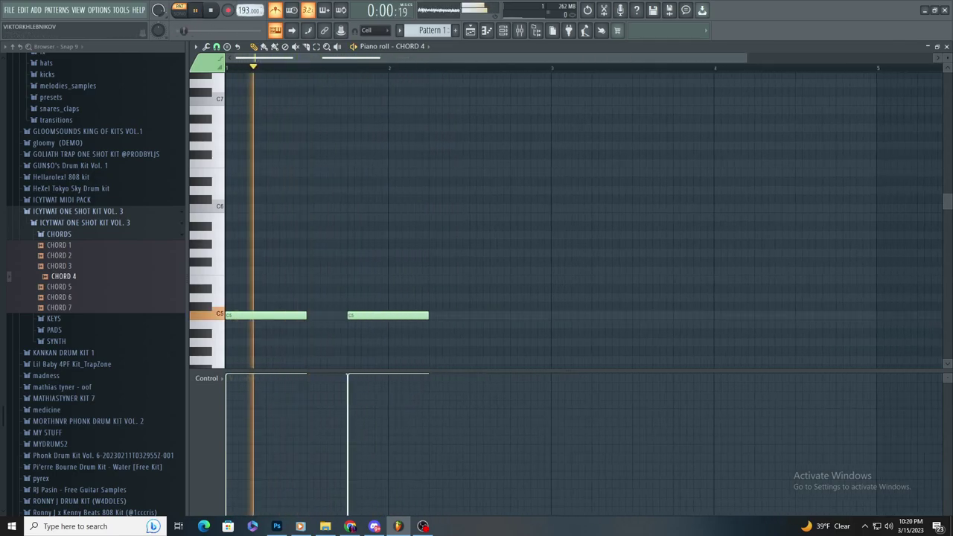
key("space")
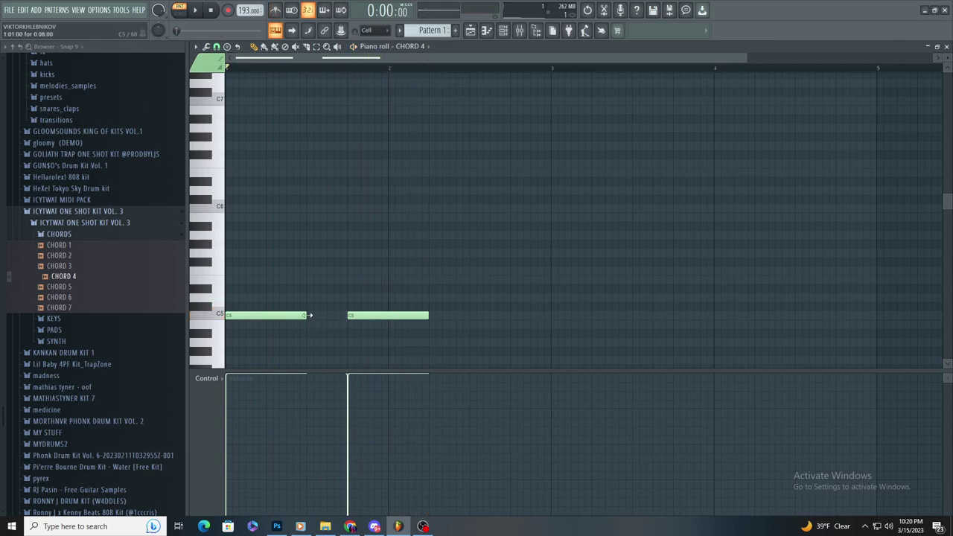
Step: Lengthen the first C5 note slightly and extend the second C5 note until bar 5, playing back the result
key("space")
left_click_drag(416, 312, 544, 332)
key("space")
left_click(557, 314)
right_click(557, 314)
scroll(557, 325, "down", 1)
left_click_drag(459, 314, 693, 350)
key("space")
key("space")
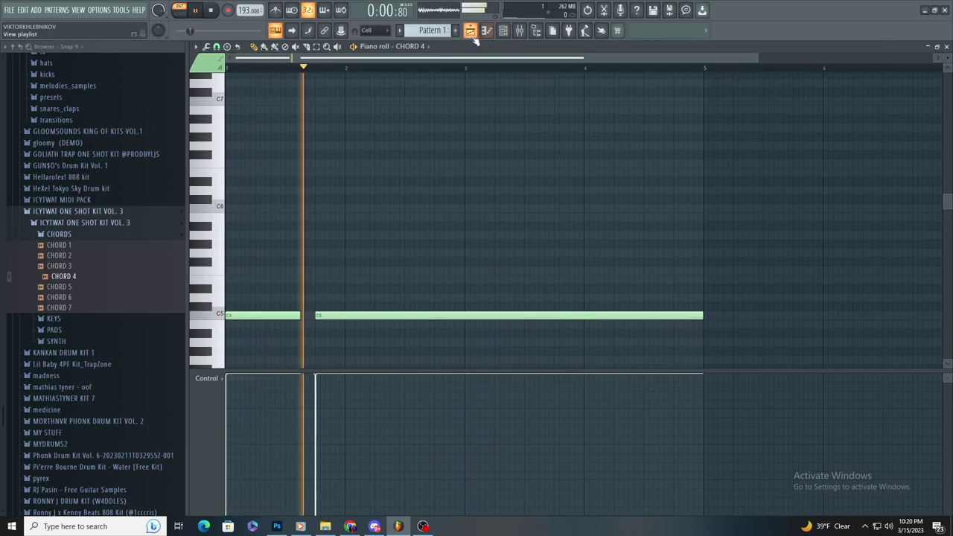
Step: Switch playback to song mode and add a raised point at beat 4 of bar 1 in the release-time automation clip
left_click(469, 30)
scroll(497, 344, "down", 3)
key("space")
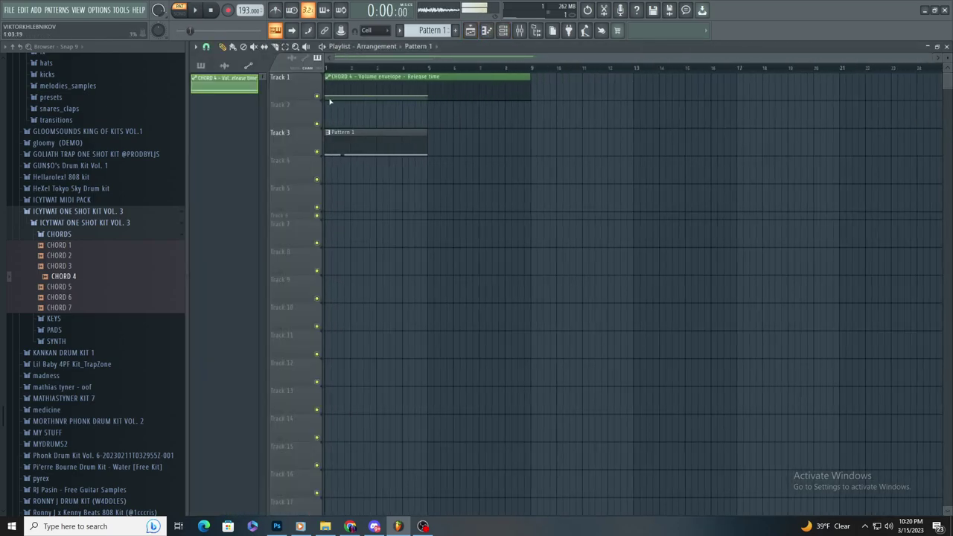
scroll(380, 130, "up", 4)
key("space")
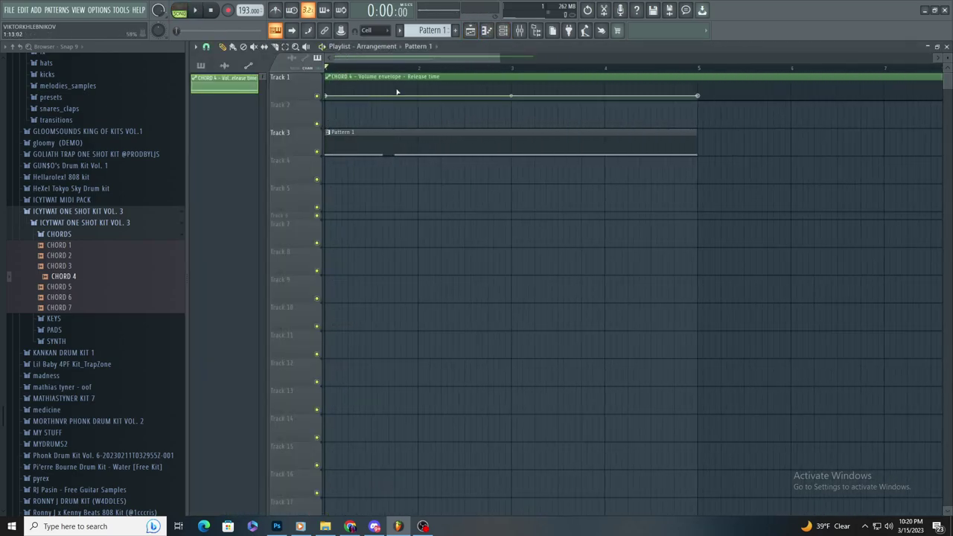
key("space")
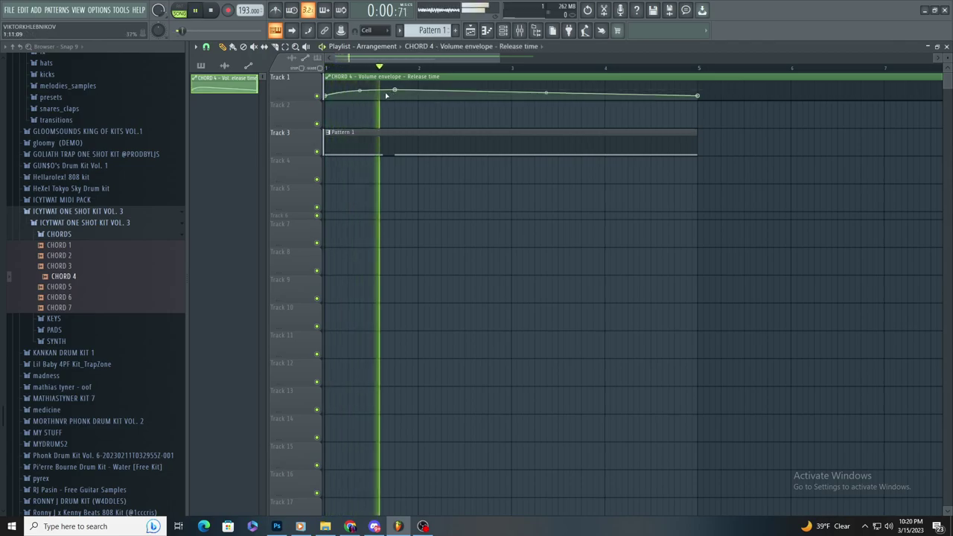
scroll(370, 178, "down", 1)
scroll(370, 178, "down", 3)
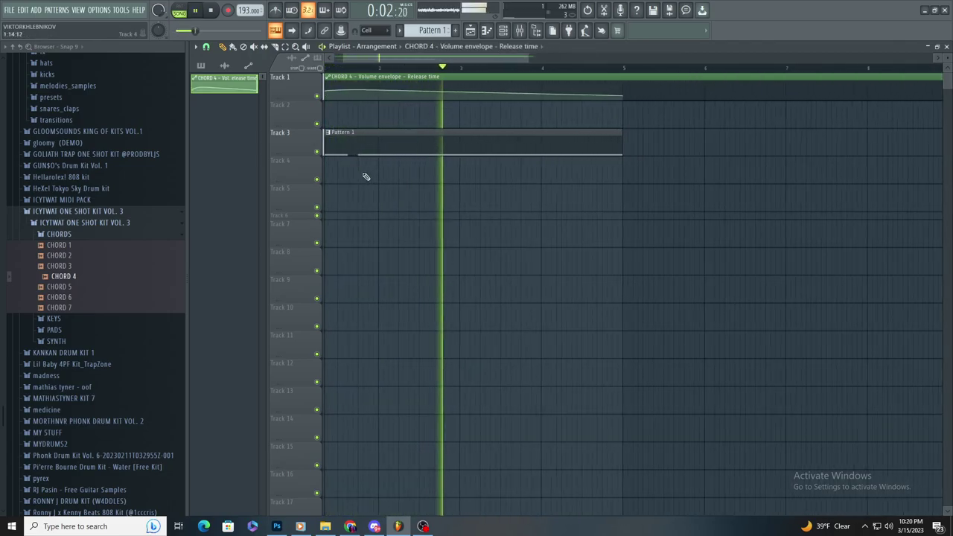
scroll(404, 94, "up", 2)
Step: Shorten the second C5 note in Pattern 1 so it ends about halfway through bar 4
double_click(417, 149)
key("space")
key("space")
left_click(557, 341)
key("ctrl+z")
left_click_drag(585, 323, 539, 340)
key("ctrl+z")
key("F7")
Step: Lower the release-time automation's end point at bar 5 to the bottom of the clip and play it back
key("space")
left_click(487, 99)
key("space")
scroll(457, 153, "down", 2)
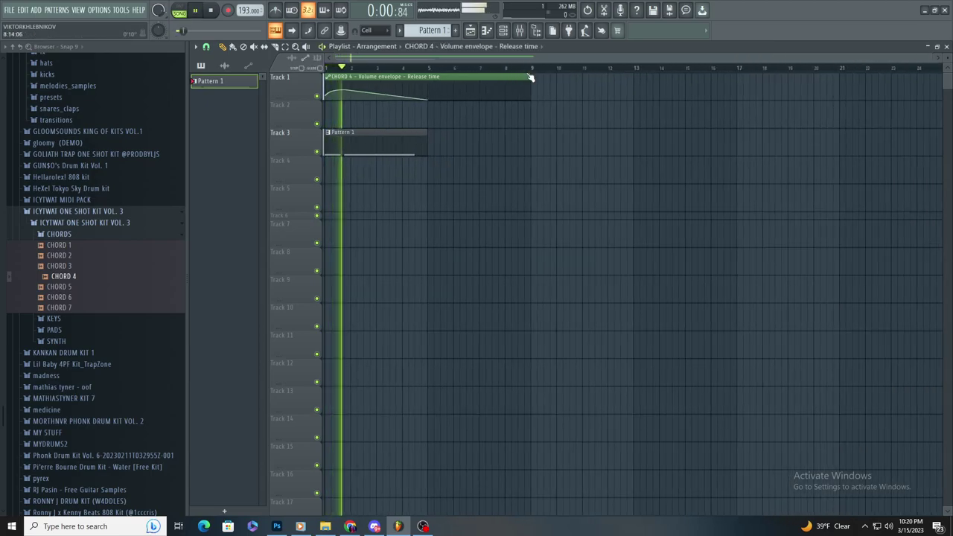
Step: Slice the release-time automation clip at bar 5 and lower the peak point of its first part during playback
key("space")
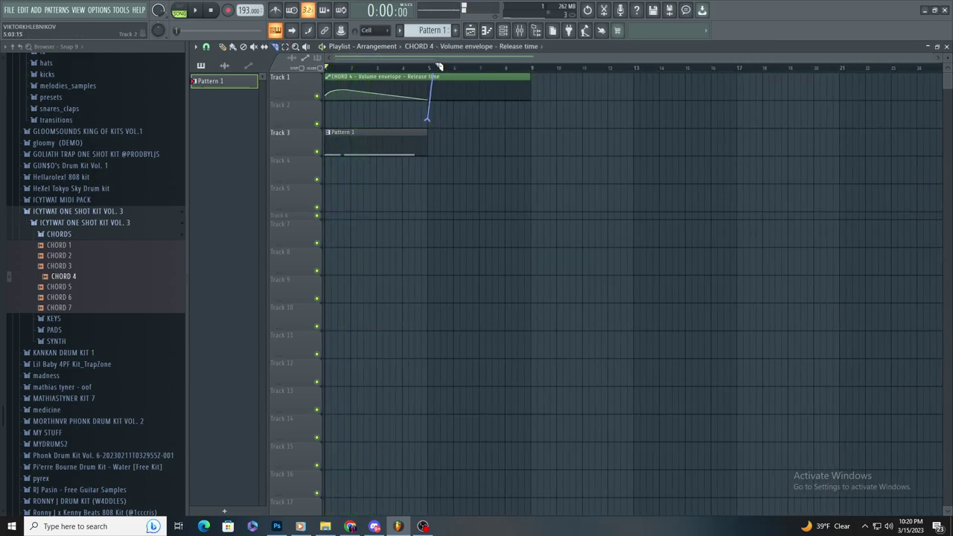
scroll(387, 121, "up", 2)
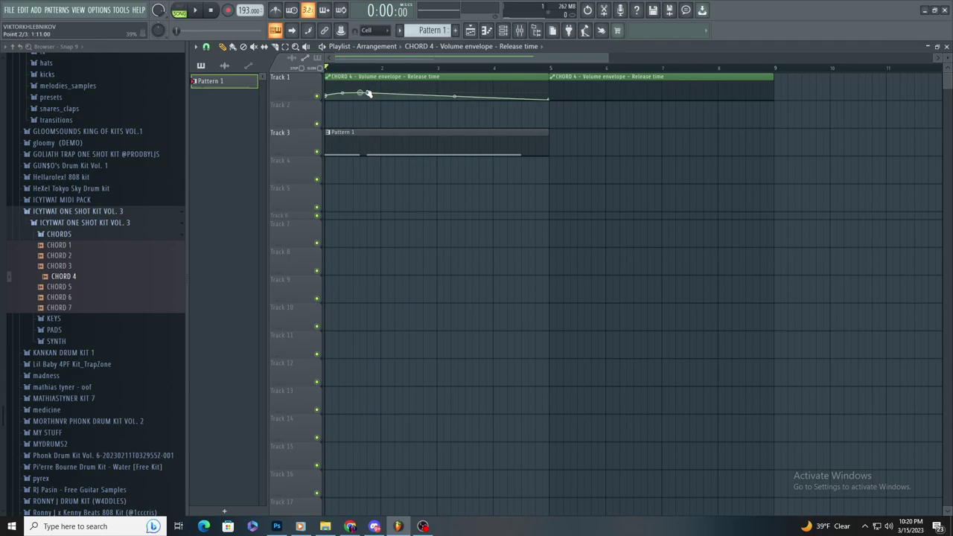
scroll(382, 139, "down", 1)
scroll(325, 127, "up", 2)
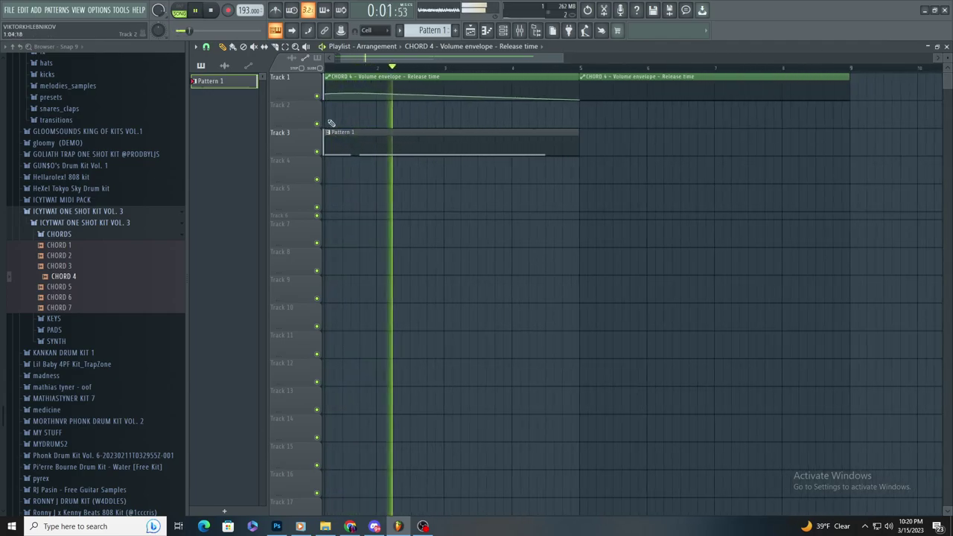
scroll(395, 166, "down", 2)
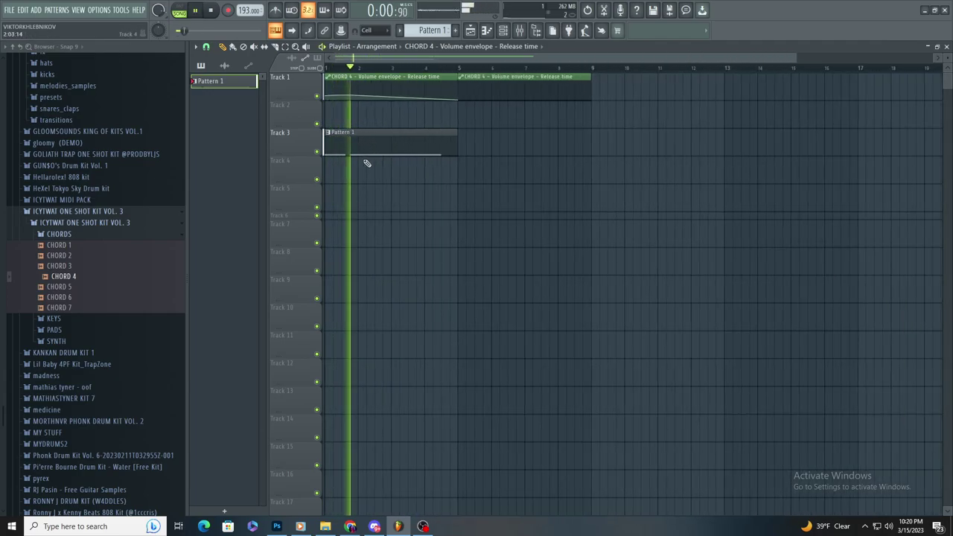
scroll(367, 162, "up", 1)
scroll(352, 146, "down", 2)
scroll(330, 128, "up", 3)
Step: Delete the leftover automation clip after bar 5 and extend the Pattern 1 clip on Track 3 to bar 9
right_click(594, 96)
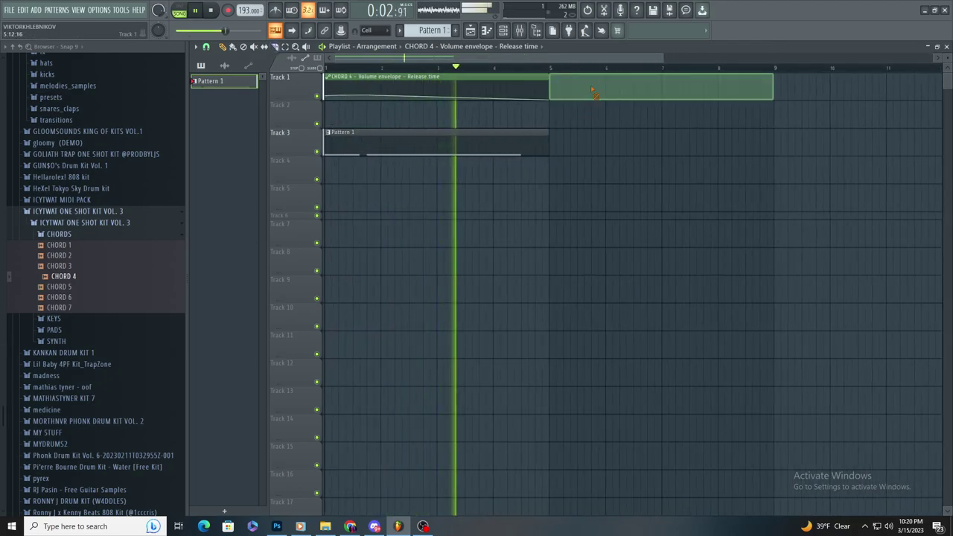
left_click(554, 134)
scroll(506, 216, "down", 2)
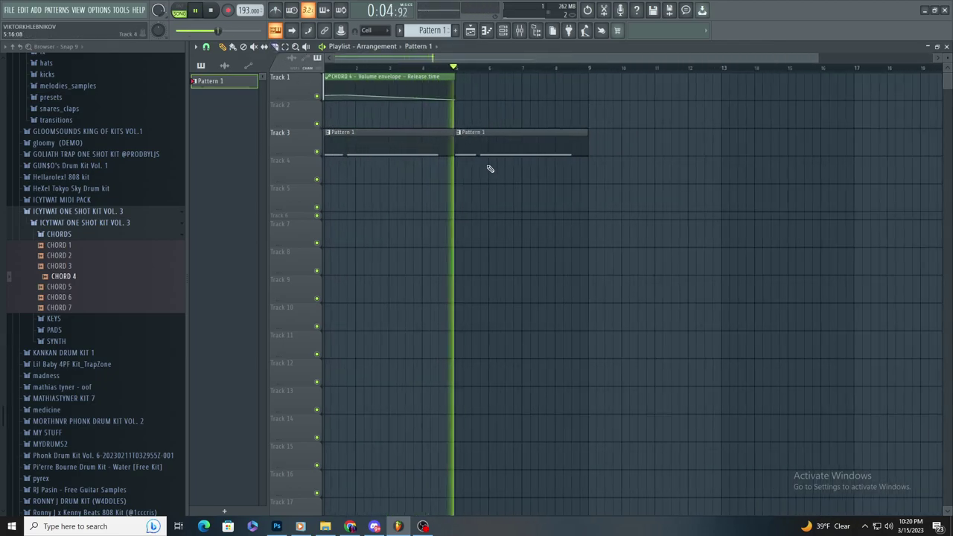
right_click(469, 145)
left_click_drag(450, 141, 574, 133)
scroll(432, 90, "up", 1)
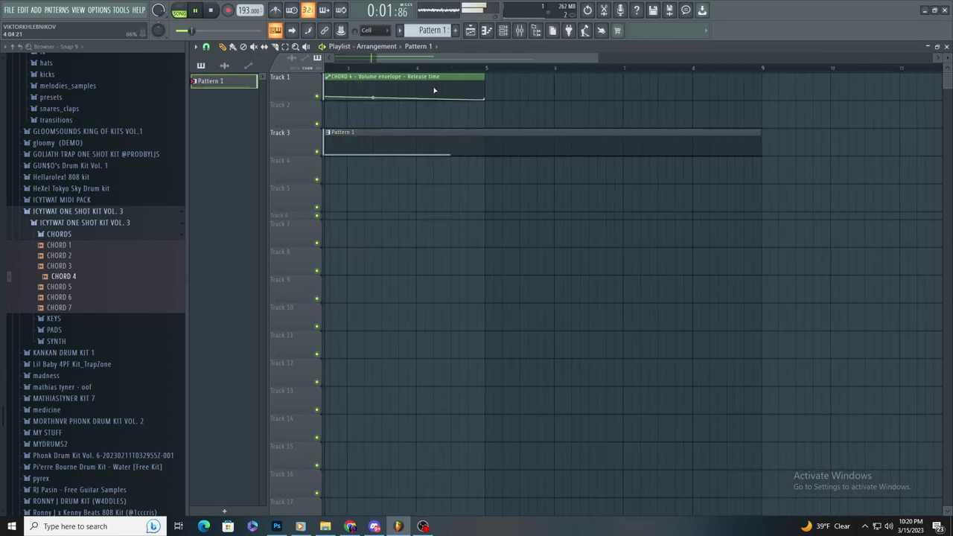
Step: Load Fruity Delay 3 into the first effect slot of mixer Insert 1
double_click(472, 146)
left_click(519, 29)
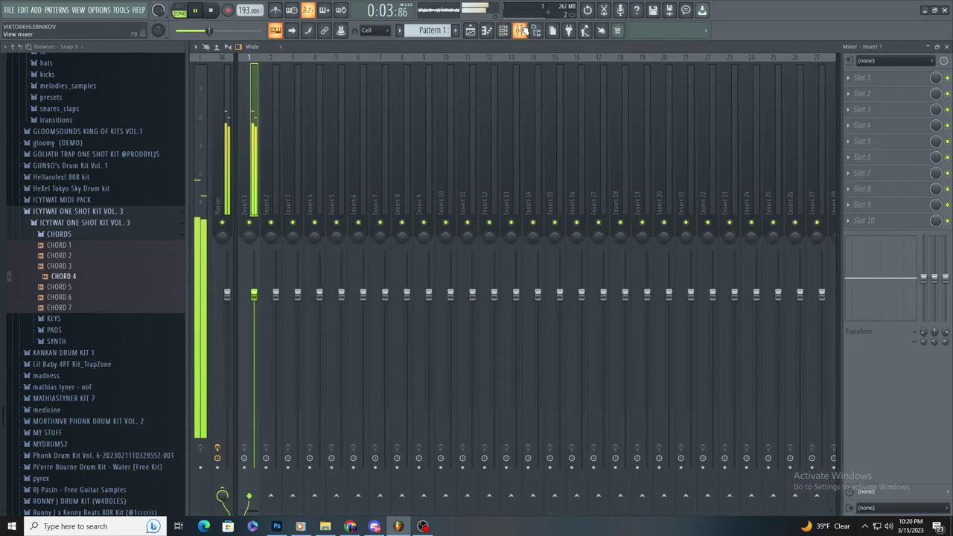
key("space")
left_click(862, 77)
left_click(703, 114)
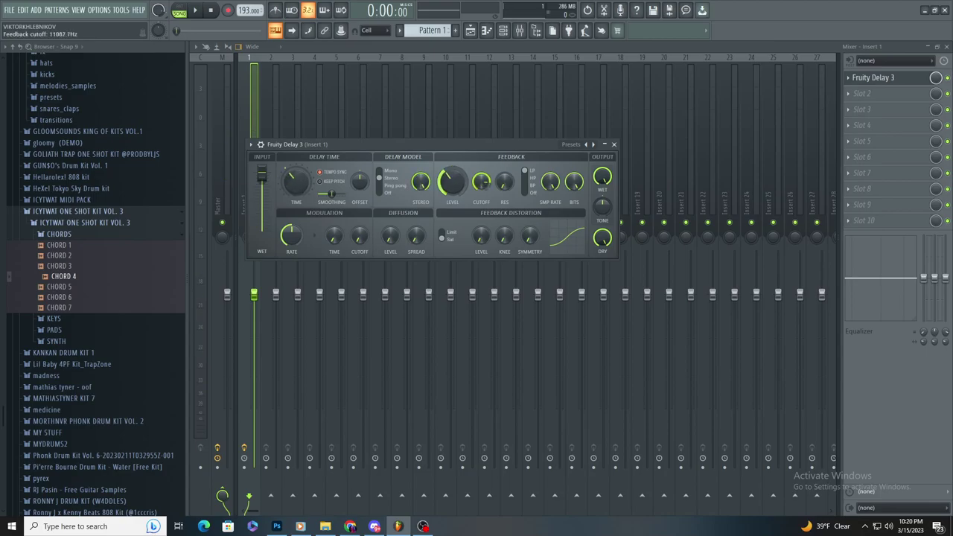
Step: Create an automation clip for Fruity Delay 3's mix level and show it in the playlist
right_click(933, 79)
left_click(904, 153)
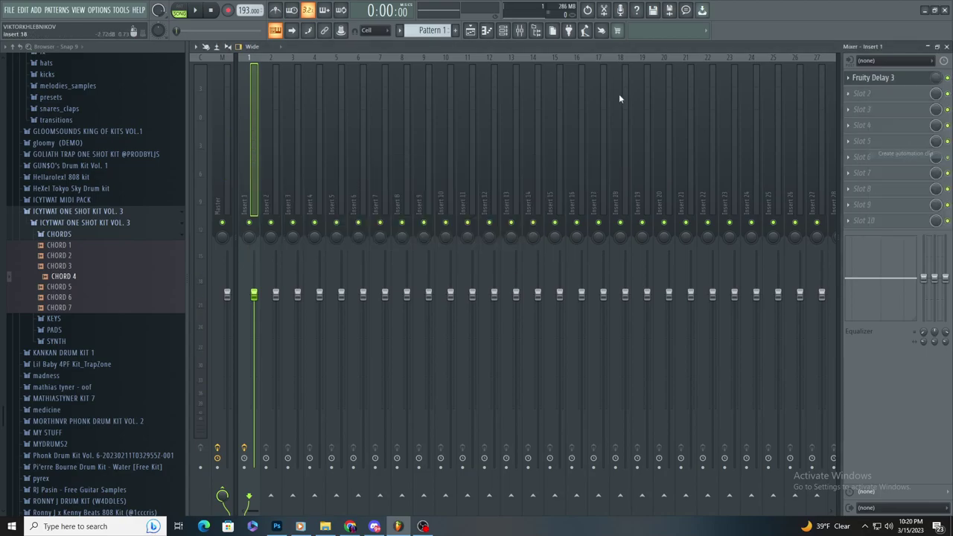
left_click(470, 30)
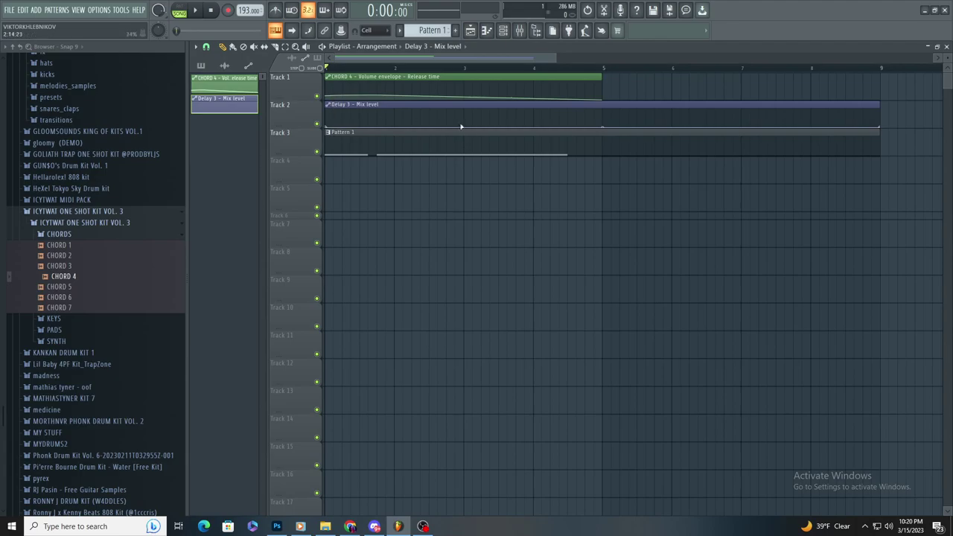
Step: Shape the Delay 3 mix-level automation to stay at zero until bar 3 and rise in a curve towards bar 9
left_click_drag(601, 126, 581, 109)
left_click_drag(452, 104, 462, 123)
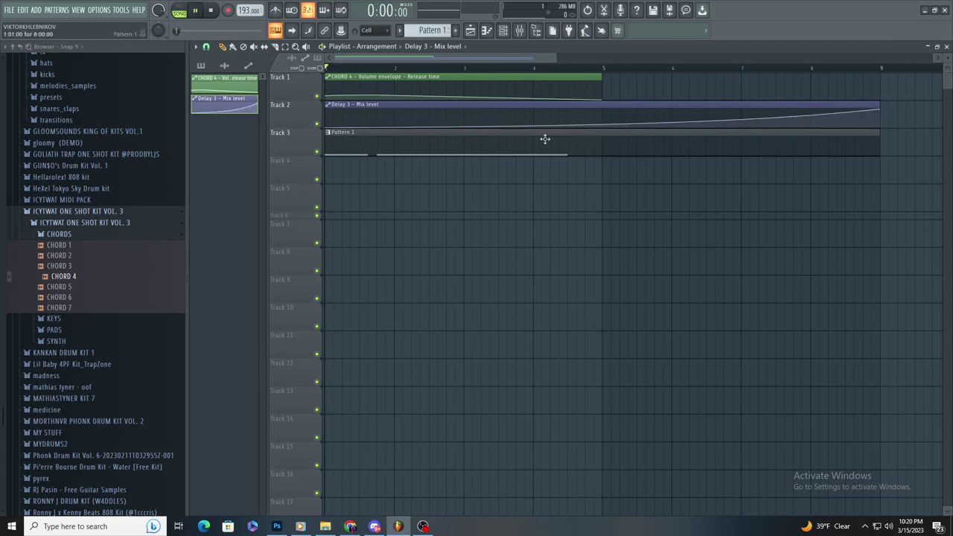
key("space")
scroll(566, 132, "down", 3)
scroll(427, 142, "up", 2)
scroll(428, 144, "down", 3)
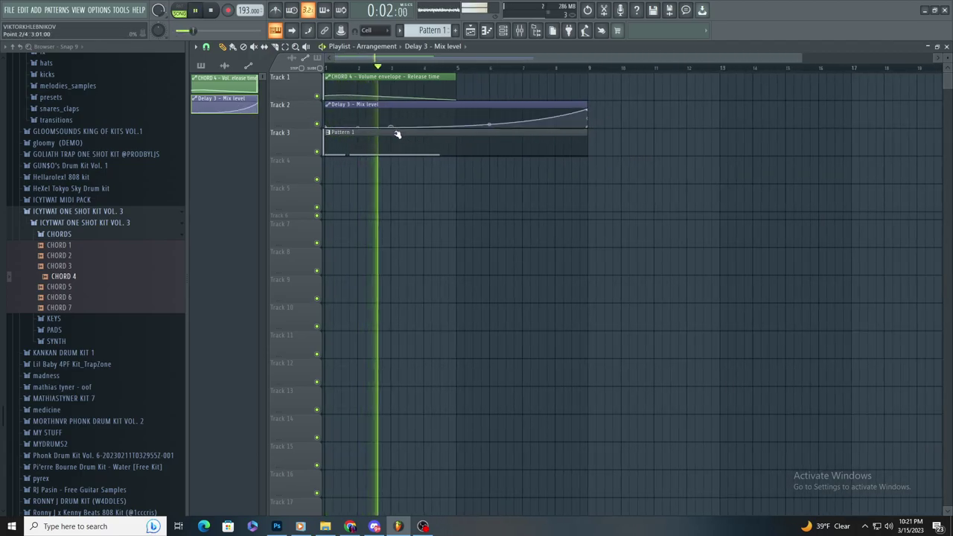
Step: Bend the mix-level automation segment between bars 3 and 9 upward so the delay comes in sooner, and play it back
scroll(586, 128, "up", 3)
left_click_drag(576, 126, 576, 114)
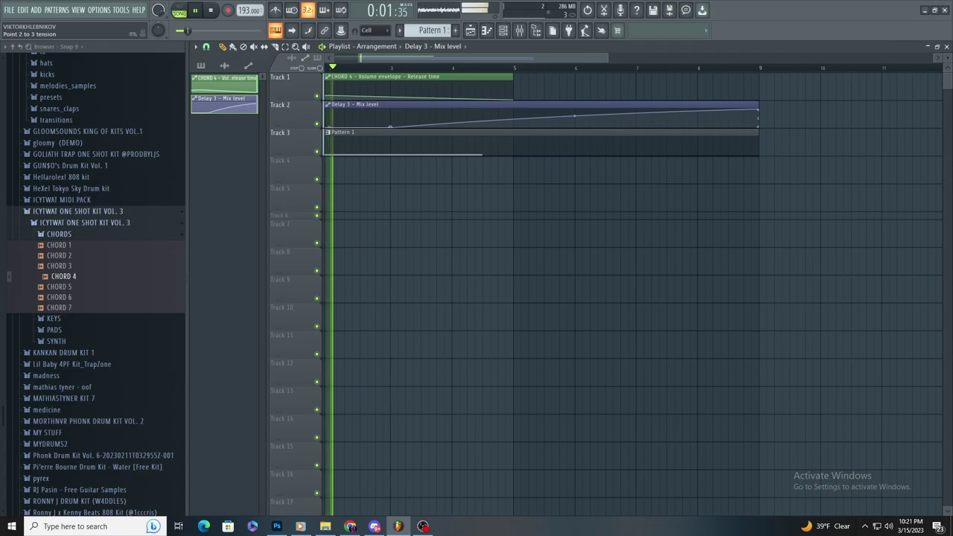
scroll(504, 144, "down", 3)
scroll(490, 143, "up", 3)
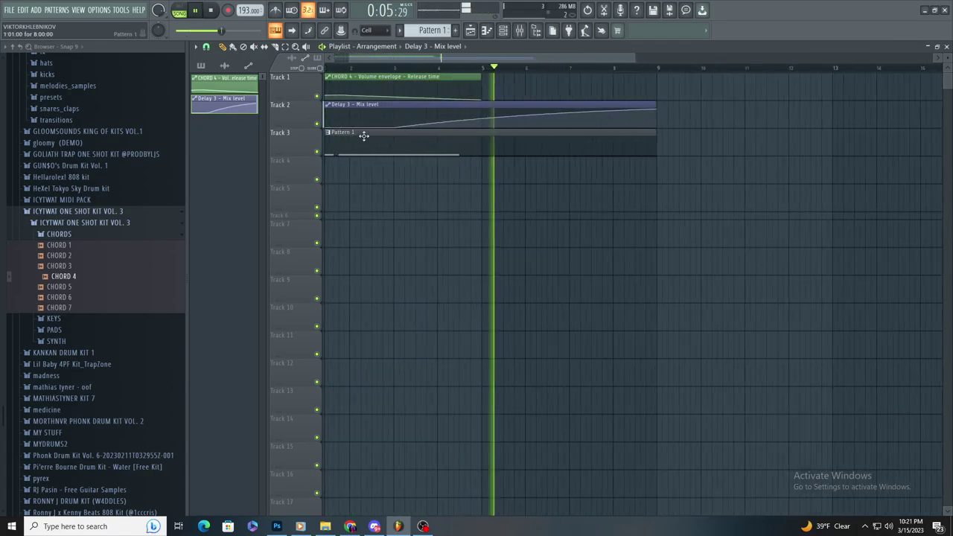
Step: Review the Fruity Delay 3 settings on Insert 1 during playback and return to the playlist
left_click(519, 30)
left_click(887, 79)
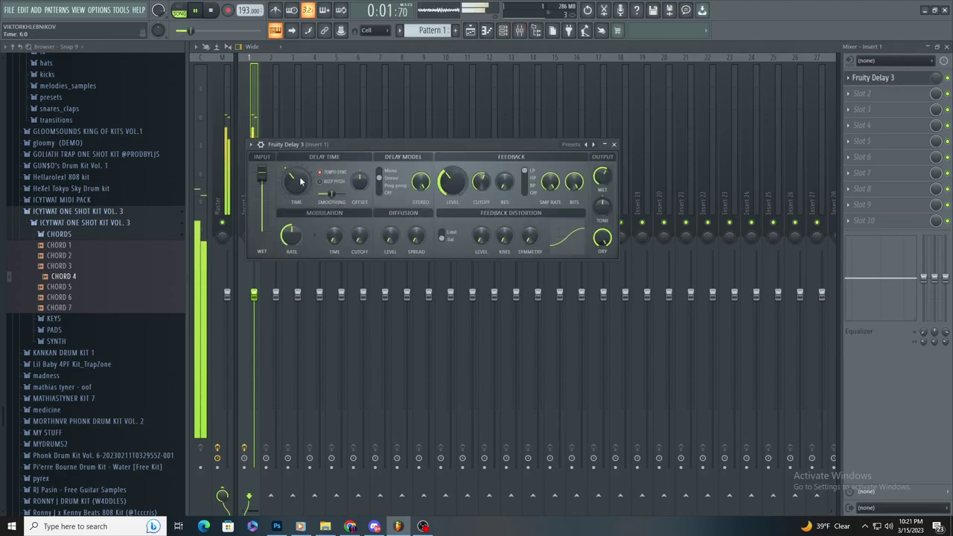
left_click(471, 30)
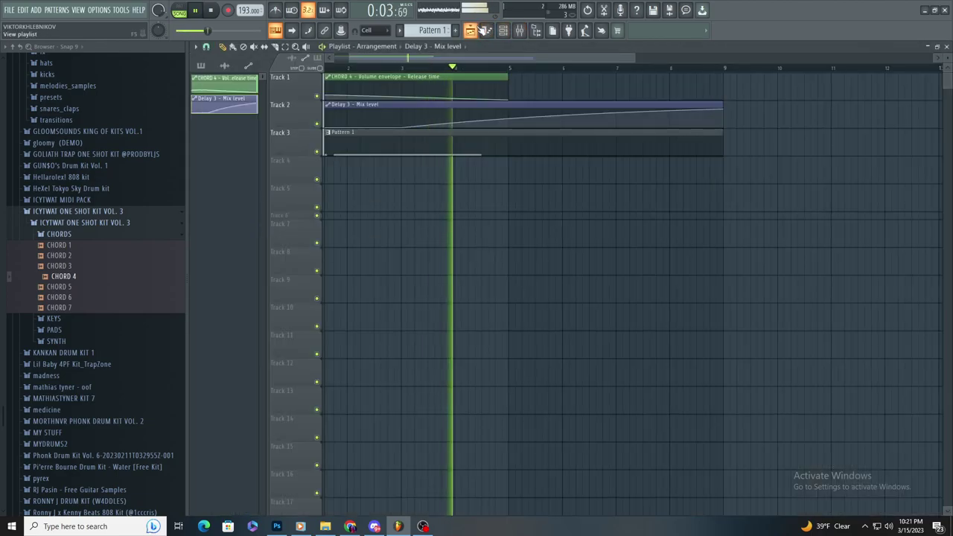
Step: Try to make the Delay 3 mix-level automation rise abruptly in bar 4 by adding and moving a control point
left_click_drag(422, 68, 324, 68)
scroll(451, 102, "down", 2)
scroll(439, 102, "up", 2)
scroll(408, 110, "down", 2)
scroll(410, 112, "up", 2)
left_click_drag(430, 119, 434, 144)
scroll(435, 134, "up", 2)
right_click(434, 122)
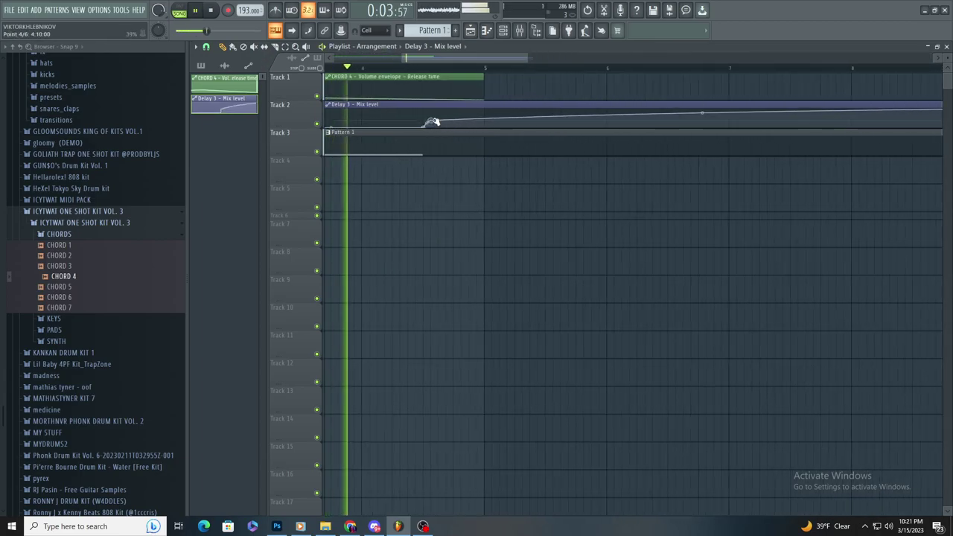
scroll(427, 121, "down", 4)
left_click_drag(361, 68, 325, 68)
scroll(438, 131, "up", 2)
key("ctrl+z")
key("ctrl+z")
left_click(520, 32)
left_click(520, 31)
scroll(440, 185, "down", 2)
scroll(417, 189, "up", 3)
left_click(481, 191)
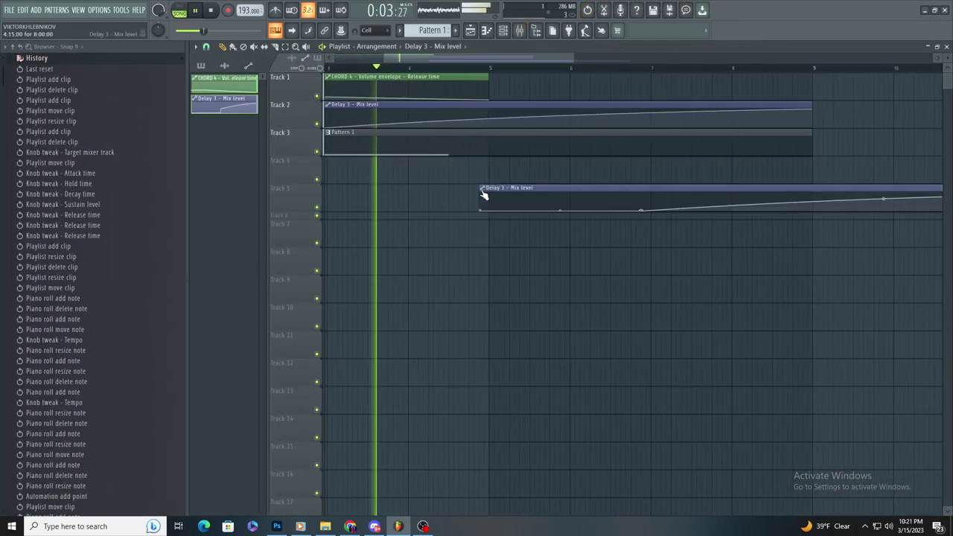
right_click(481, 190)
Step: Turn on the metronome and play the arrangement from the start
key("space")
scroll(477, 186, "down", 3)
left_click(277, 10)
key("space")
scroll(330, 142, "up", 2)
key("space")
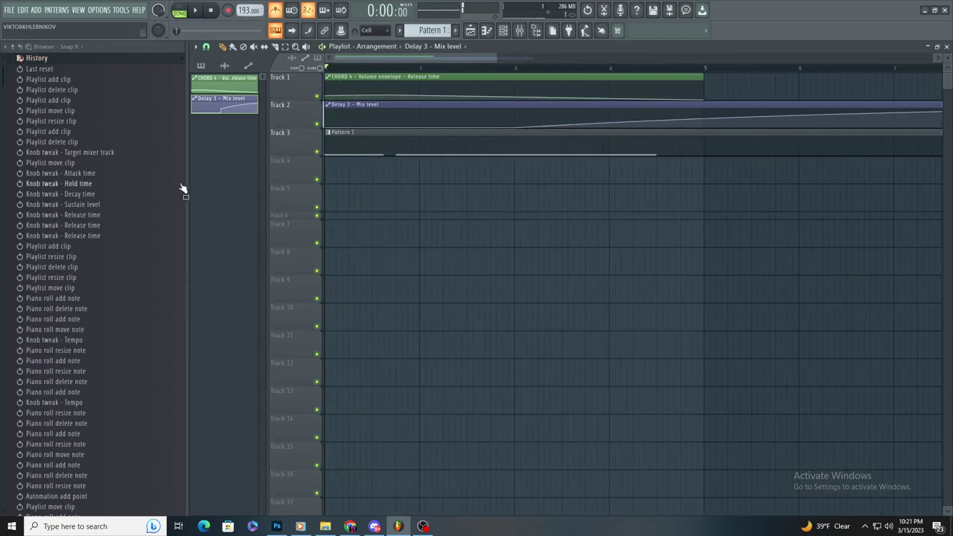
Step: Find pillz 1 snare in the snare samples and place it halfway through bar 1 on Track 10
left_click(55, 59)
scroll(112, 202, "down", 5)
scroll(112, 197, "down", 15)
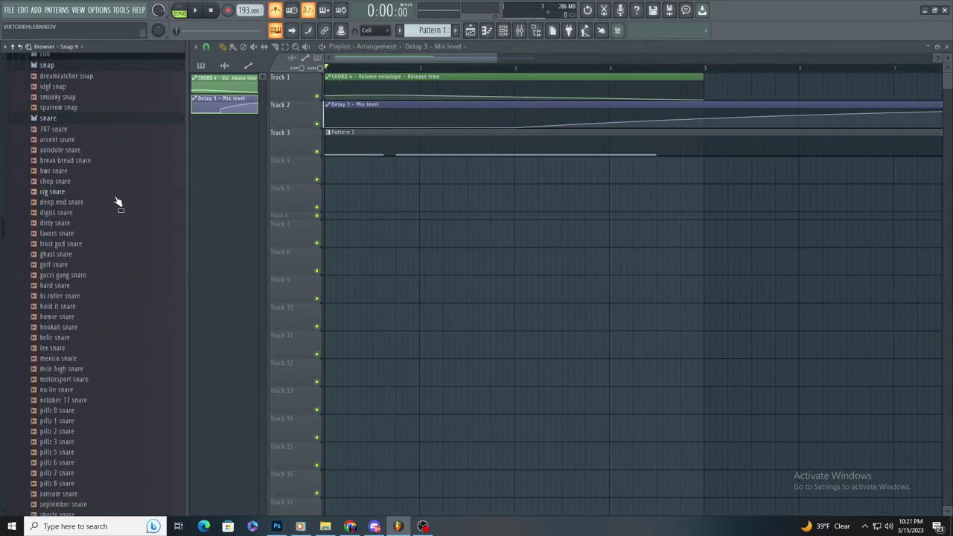
scroll(113, 193, "down", 10)
left_click(116, 191)
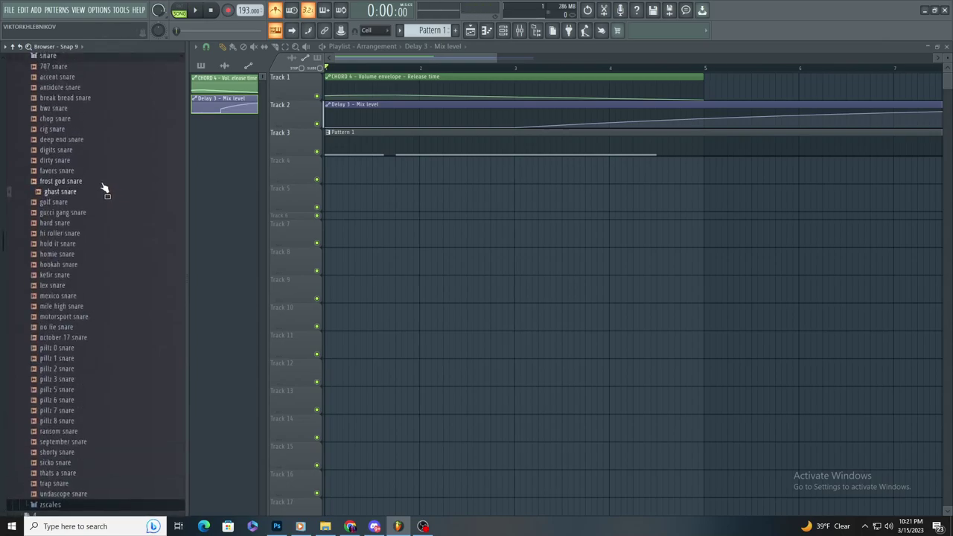
left_click_drag(74, 360, 349, 319)
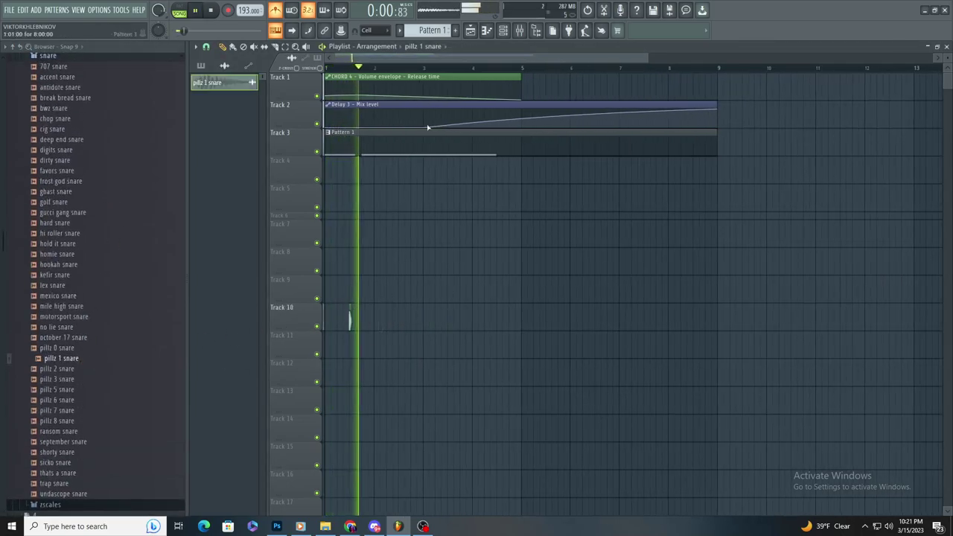
Step: Turn off the metronome and add pillz 1 snare hits halfway through bars 2 to 4 on Track 10 during playback
left_click(276, 10)
key("space")
scroll(372, 325, "up", 3)
left_click(433, 323)
left_click(540, 325)
left_click(646, 326)
Step: Continue the pillz 1 snare hits halfway through bars 5 to 8 on Track 10 and remove the stray clip on Track 13
scroll(618, 325, "down", 3)
scroll(620, 325, "up", 4)
left_click_drag(592, 327, 583, 327)
left_click(716, 322)
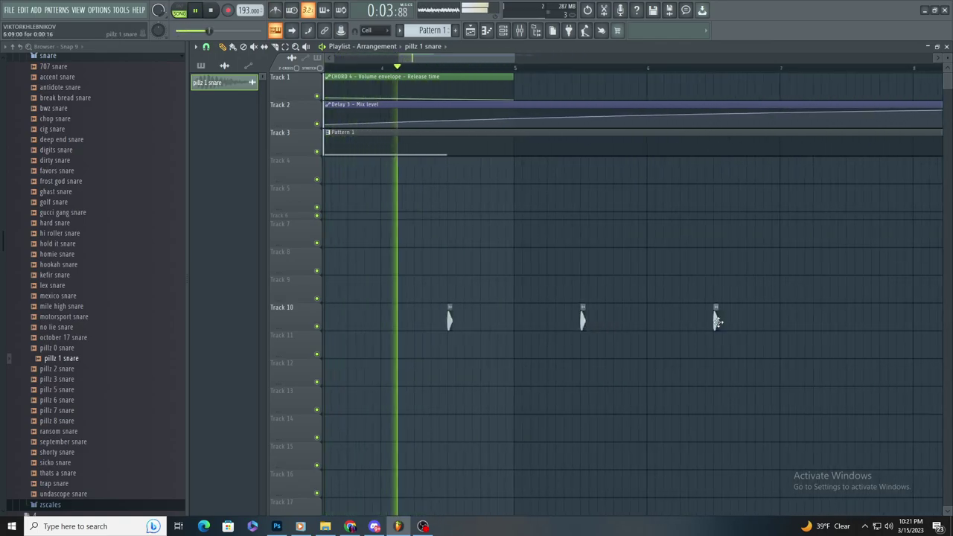
scroll(670, 335, "down", 3)
left_click(737, 320)
left_click(801, 318)
left_click(708, 402)
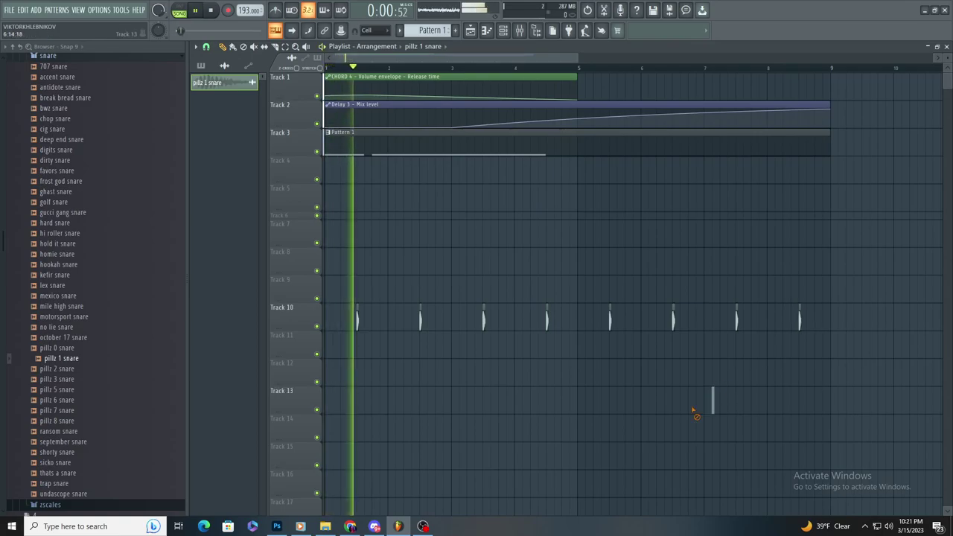
right_click(708, 402)
Step: Place two overlapping gin$eng cymbal 4 clips in bar 4 on Track 8 and play the arrangement
scroll(53, 270, "down", 8)
scroll(106, 255, "down", 6)
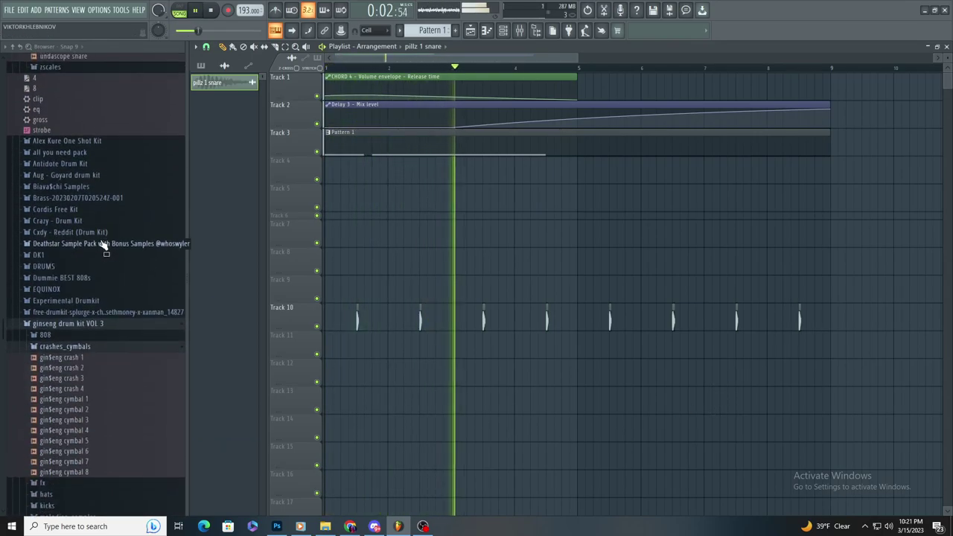
scroll(102, 223, "down", 7)
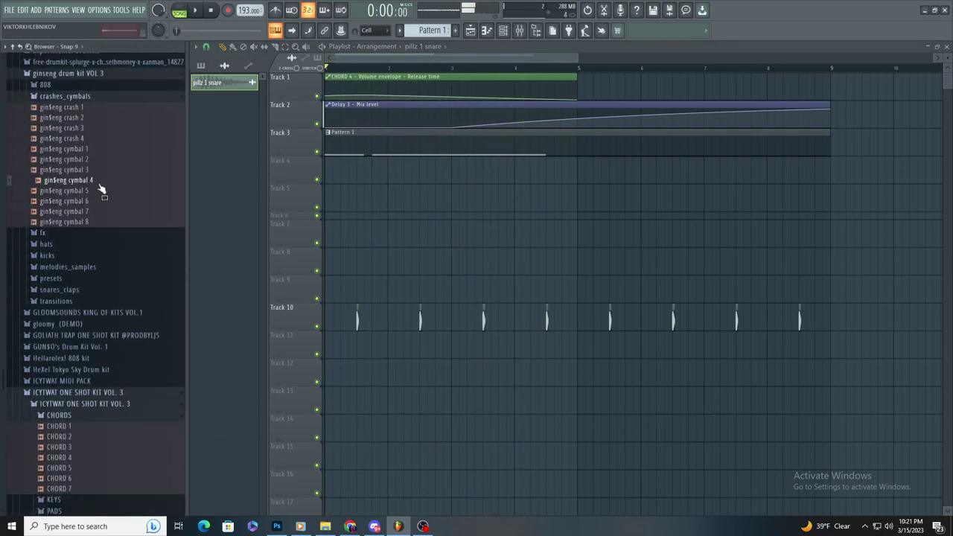
key("space")
mouse_move(205, 209)
left_mouse_down()
mouse_move(548, 263)
mouse_move(488, 260)
mouse_move(609, 260)
left_mouse_up()
scroll(528, 273, "down", 2)
key("space")
key("space")
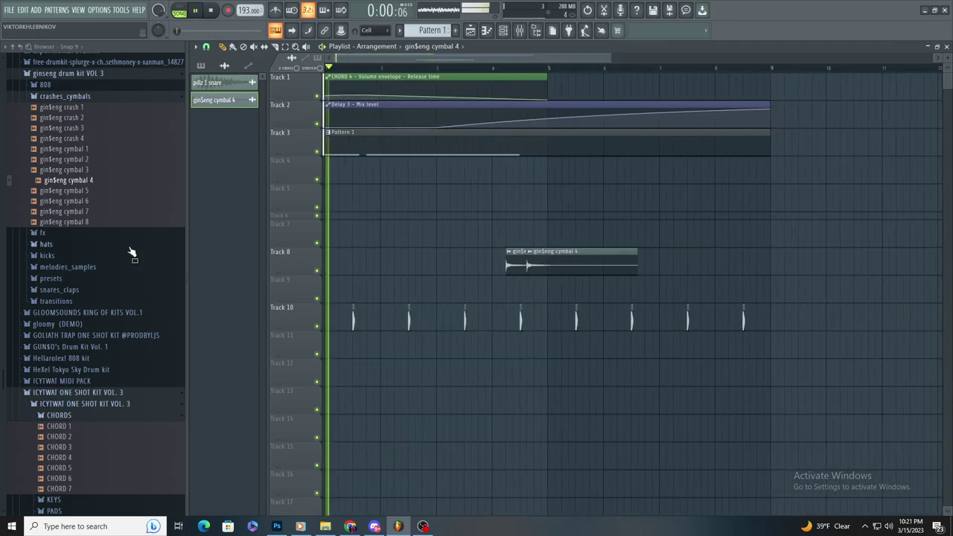
Step: Place 6MADNESS_HAT from the madness trap drums hats halfway through bar 3 on Track 7
scroll(131, 250, "down", 5)
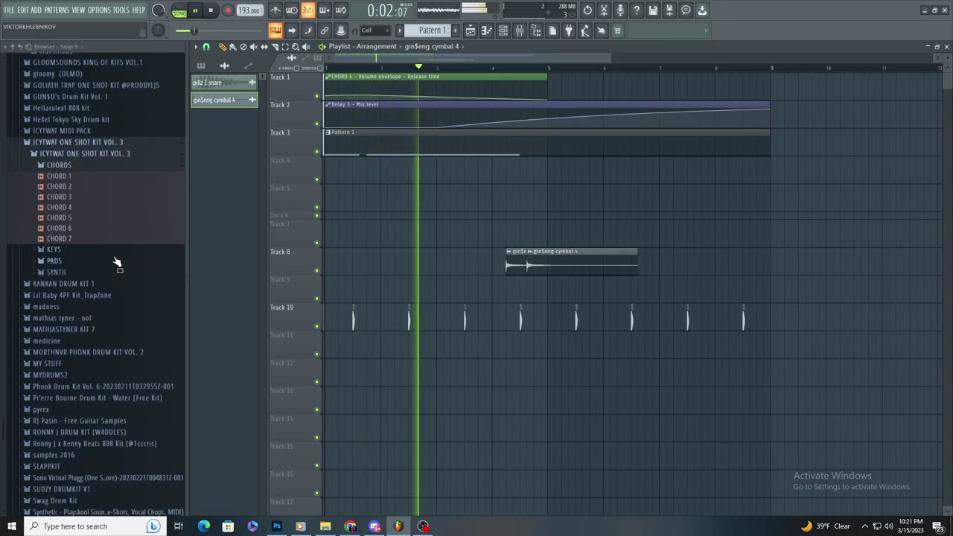
left_click(108, 306)
key("space")
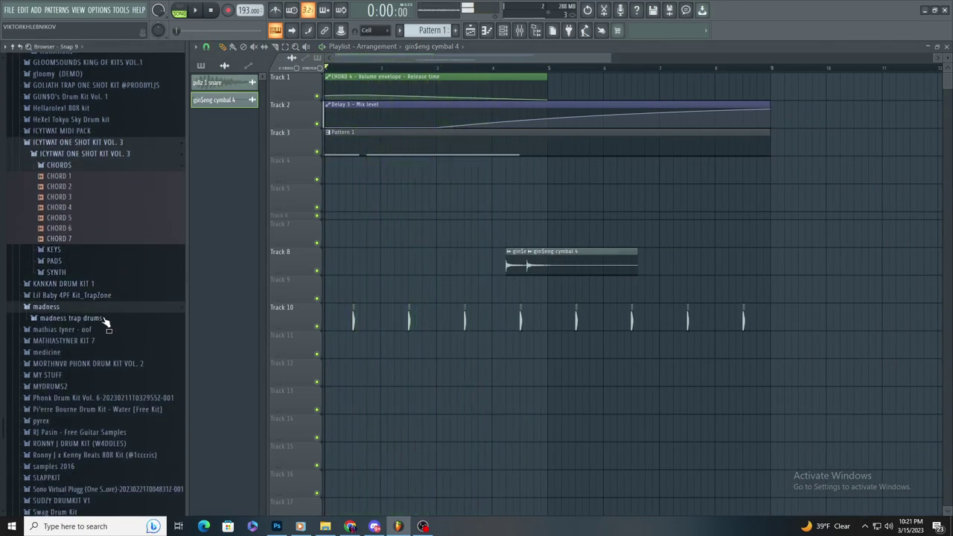
left_click(108, 319)
left_click(84, 384)
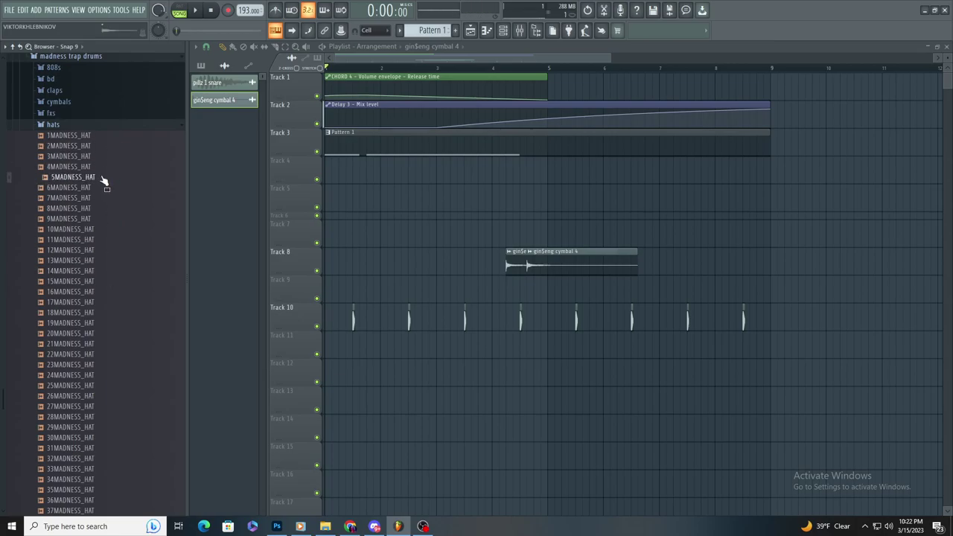
left_click_drag(472, 226, 474, 226)
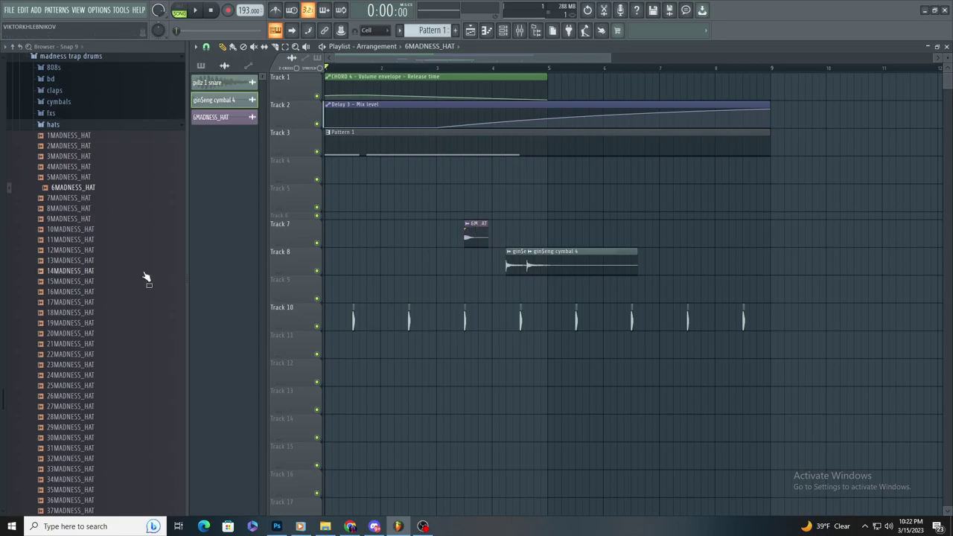
Step: Browse to the hats samples of the MEDICINE DRUMKIT and pick out hat_medicine - 07
scroll(104, 313, "down", 6)
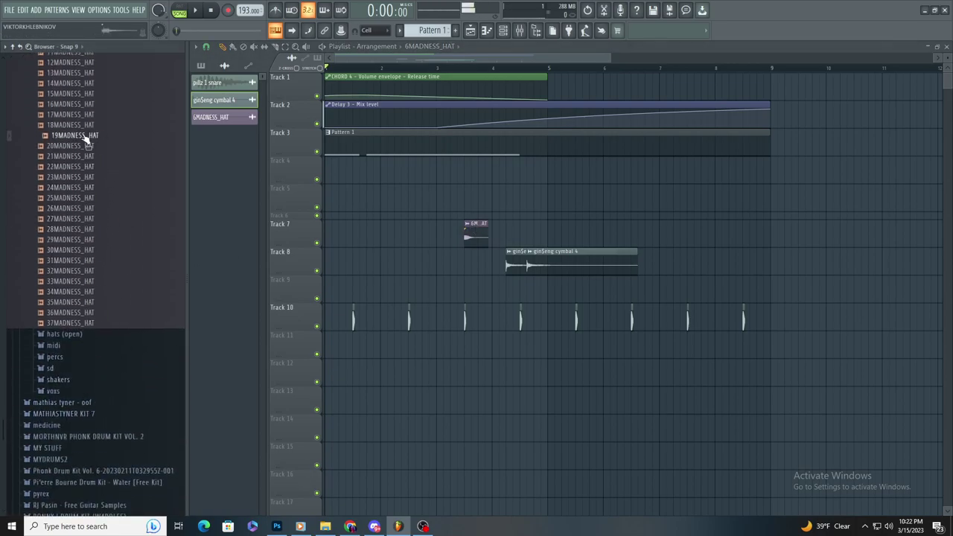
left_click(63, 426)
scroll(90, 372, "down", 6)
left_click(96, 250)
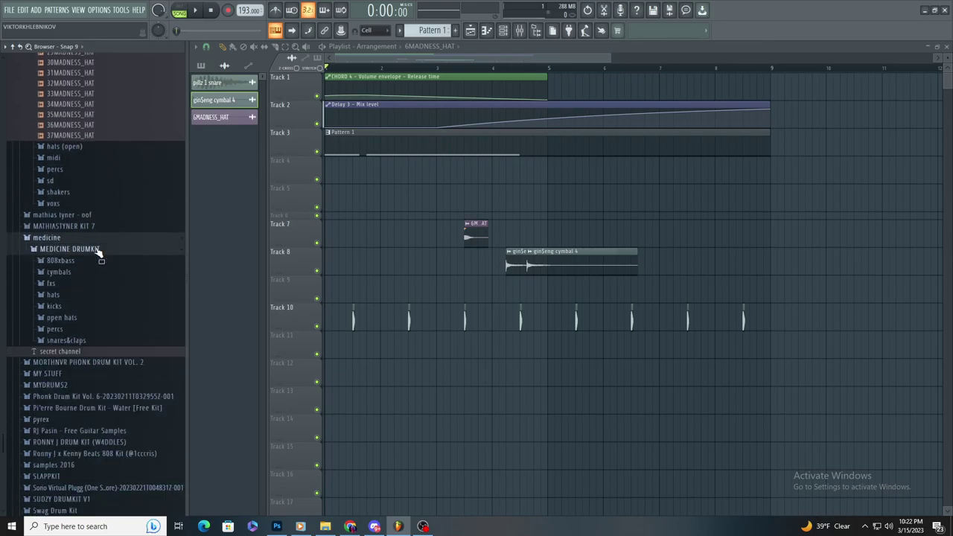
left_click(53, 295)
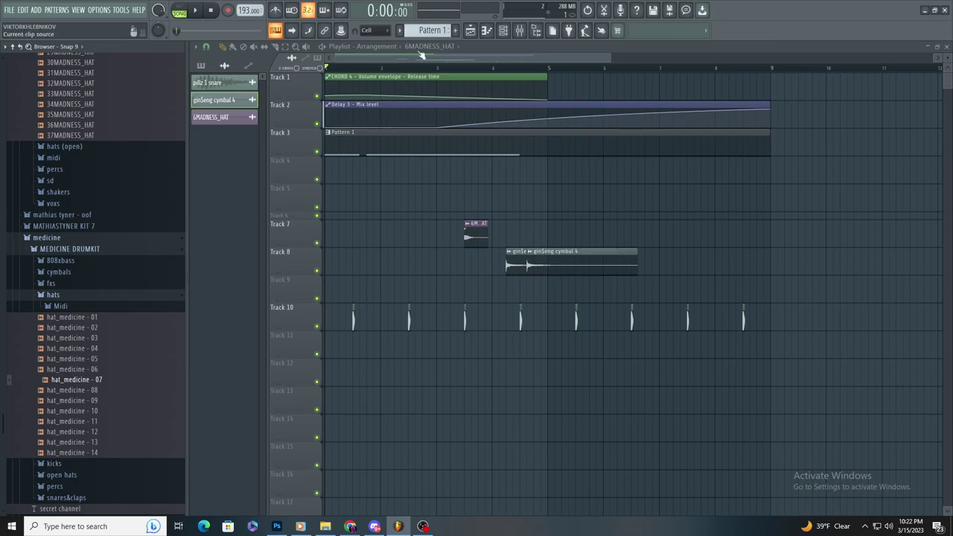
Step: Place Pattern 4 on Track 4 from bar 1 and stretch its clip across eight bars
scroll(430, 31, "down", 3)
scroll(372, 149, "down", 2)
left_click_drag(340, 172, 251, 175)
left_click_drag(349, 177, 574, 193)
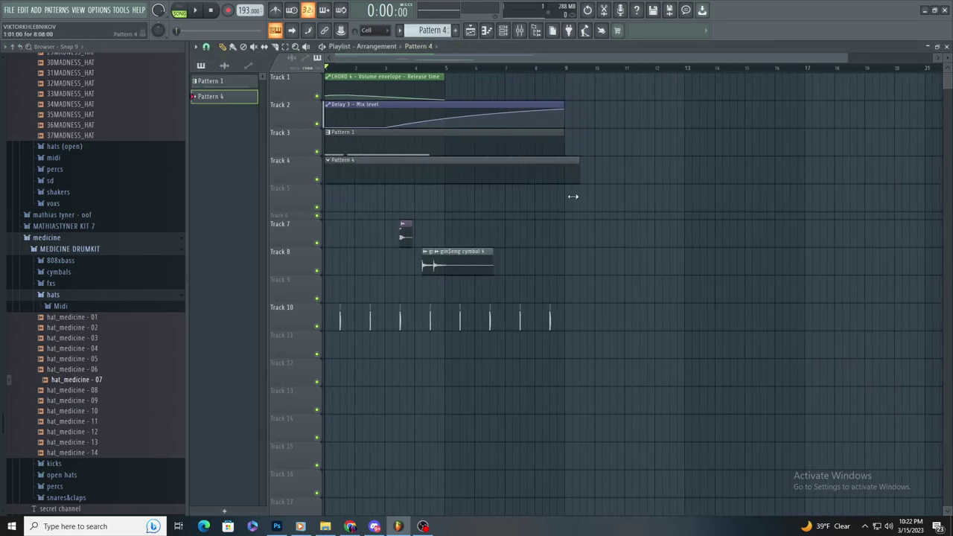
Step: Add hat_medicine - 07 as a channel routed to Insert 23 and open its envelope settings
left_click(504, 32)
left_click_drag(394, 126, 386, 130)
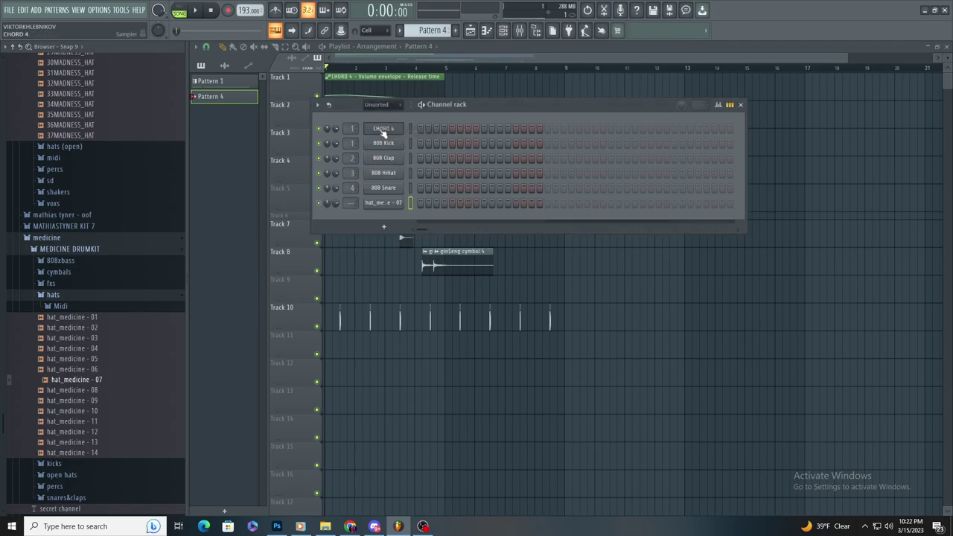
double_click(347, 188)
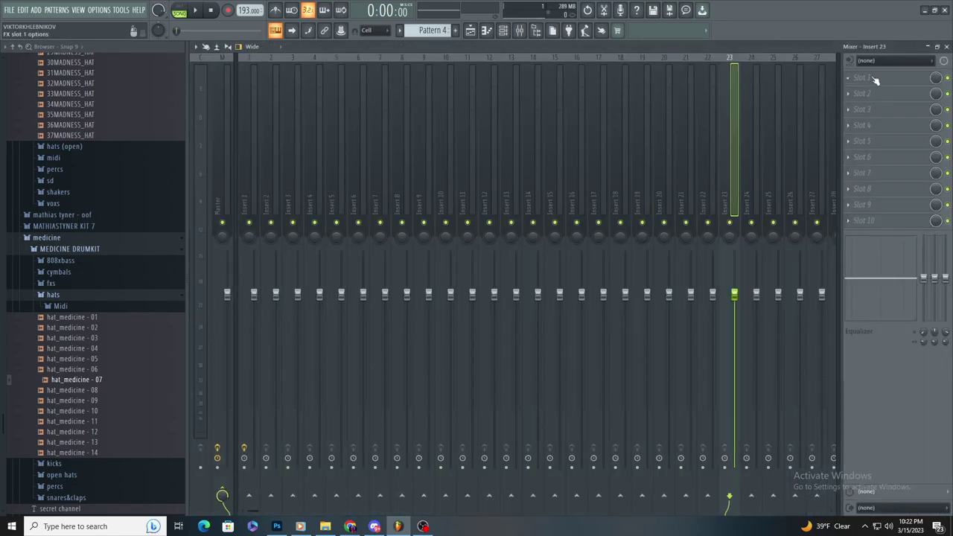
left_click(486, 30)
left_click(379, 198)
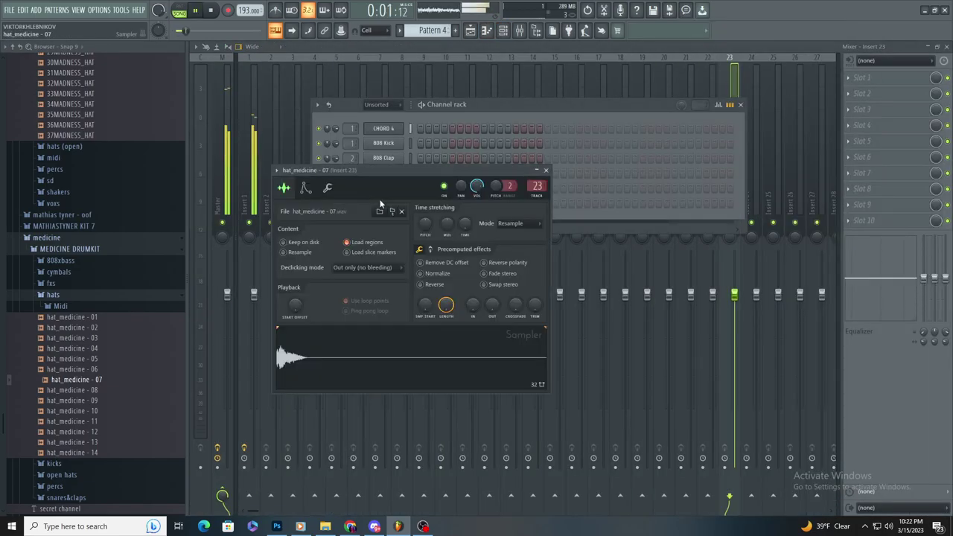
left_click(305, 187)
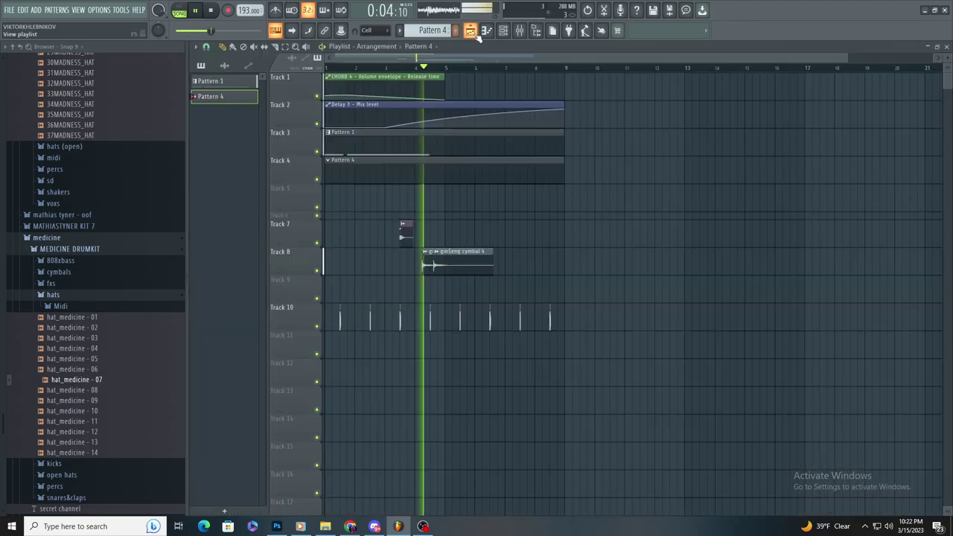
Step: Add 6MADNESS_HAT hits halfway through bars 6 and 8 on Track 7, removing the misplaced one in bar 5
scroll(395, 216, "up", 4)
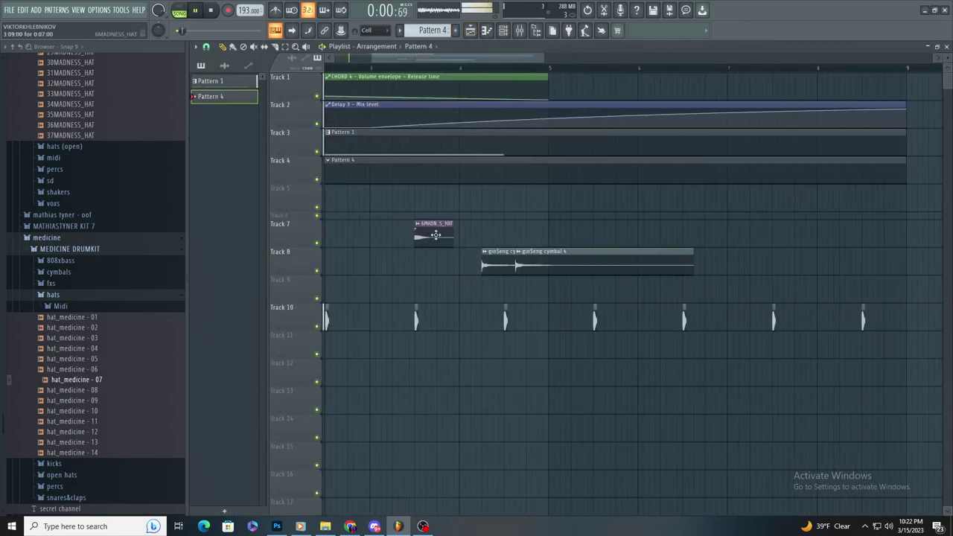
left_click(425, 227)
left_click(577, 233)
right_click(575, 237)
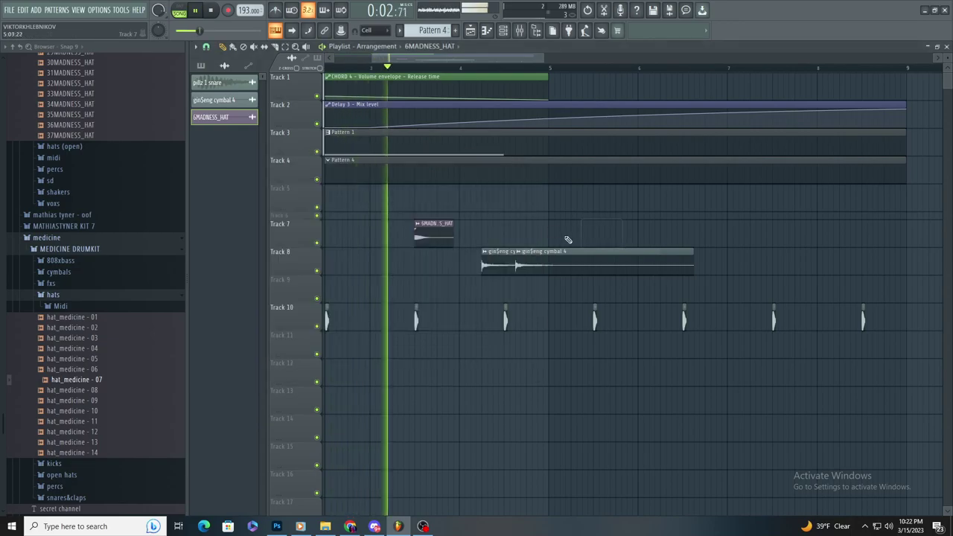
scroll(570, 238, "down", 3)
left_click(601, 229)
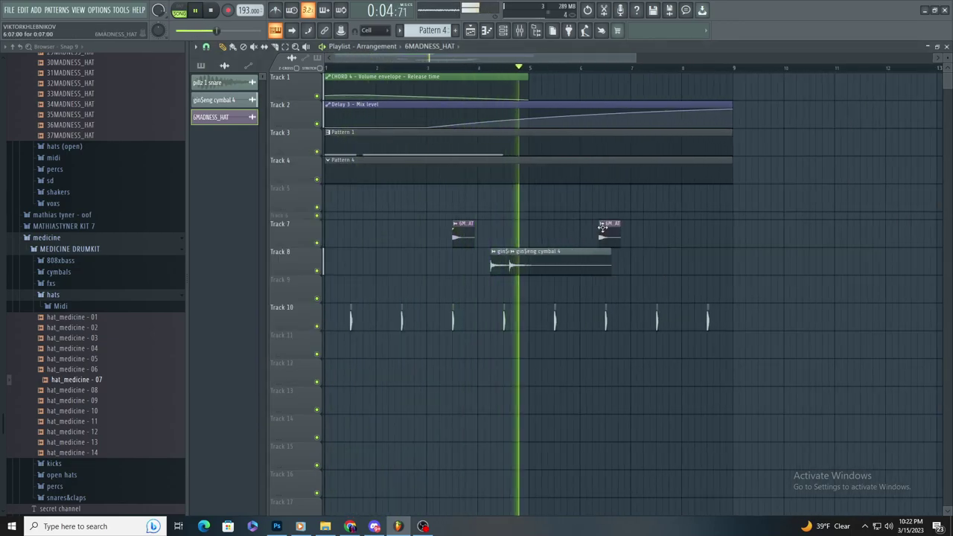
left_click(707, 228)
Step: Duplicate the long CHORD 4 C5 note in Pattern 1 so it repeats from late bar 5 to mid bar 8
double_click(534, 155)
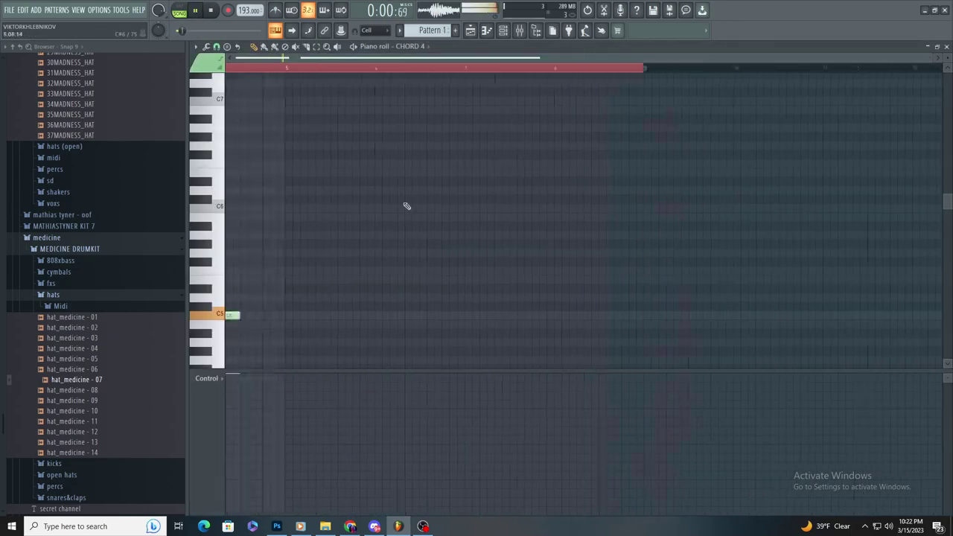
scroll(806, 273, "up", 3)
key("ctrl+b")
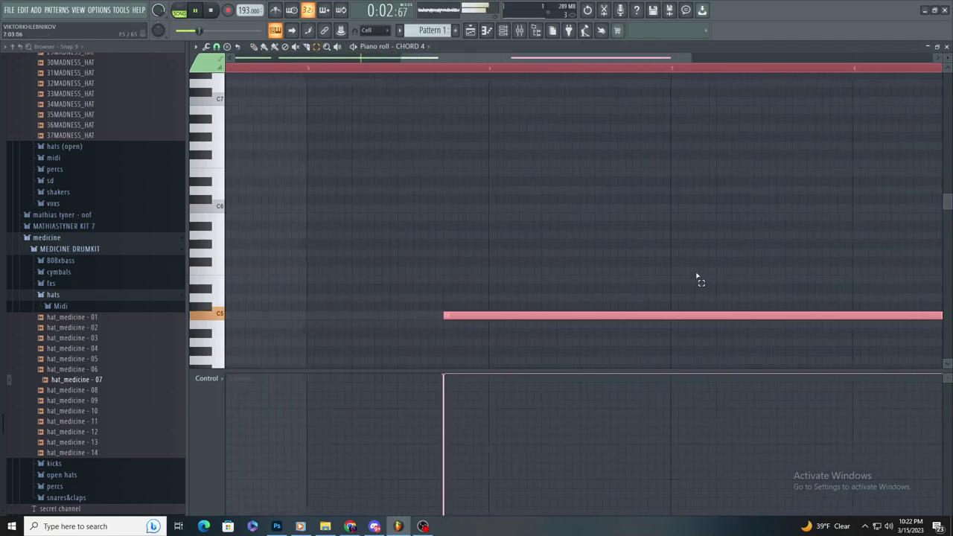
scroll(700, 277, "down", 4)
key("ctrl+d")
scroll(595, 227, "up", 2)
scroll(586, 222, "up", 2)
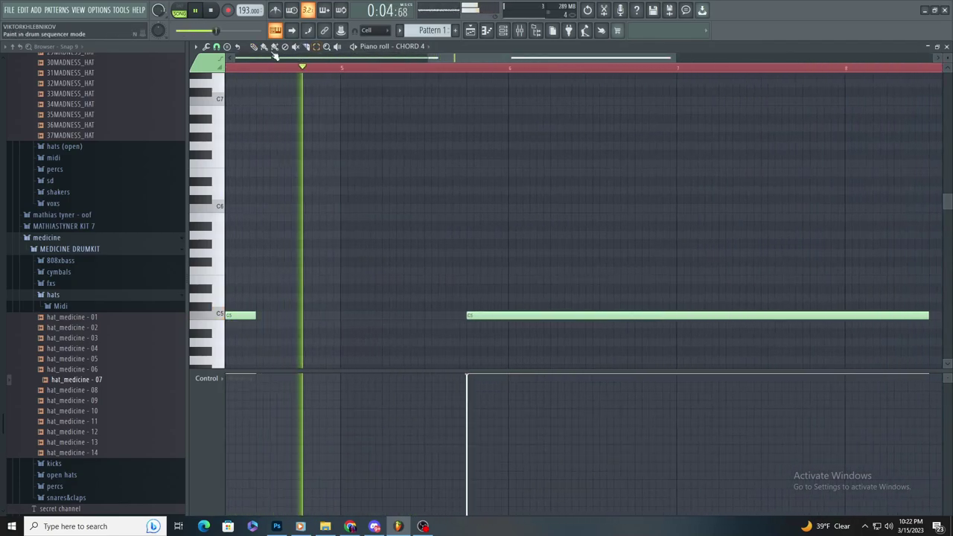
scroll(463, 194, "down", 2)
key("F5")
scroll(476, 178, "up", 2)
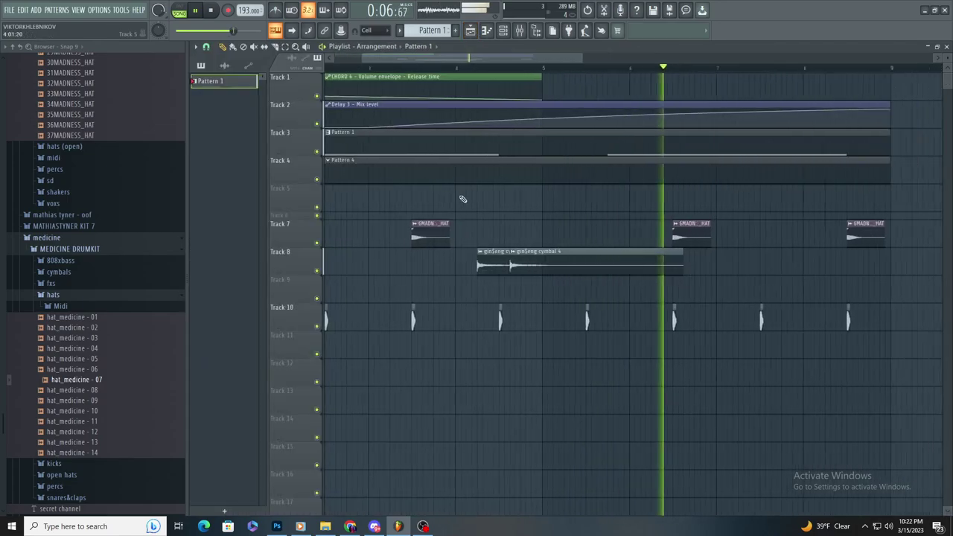
Step: Repeat the CHORD 4 release-time automation clip on Track 1 from bar 5 to bar 9 and restart playback
scroll(463, 196, "down", 3)
key("space")
key("space")
left_click(486, 87)
left_click(515, 84)
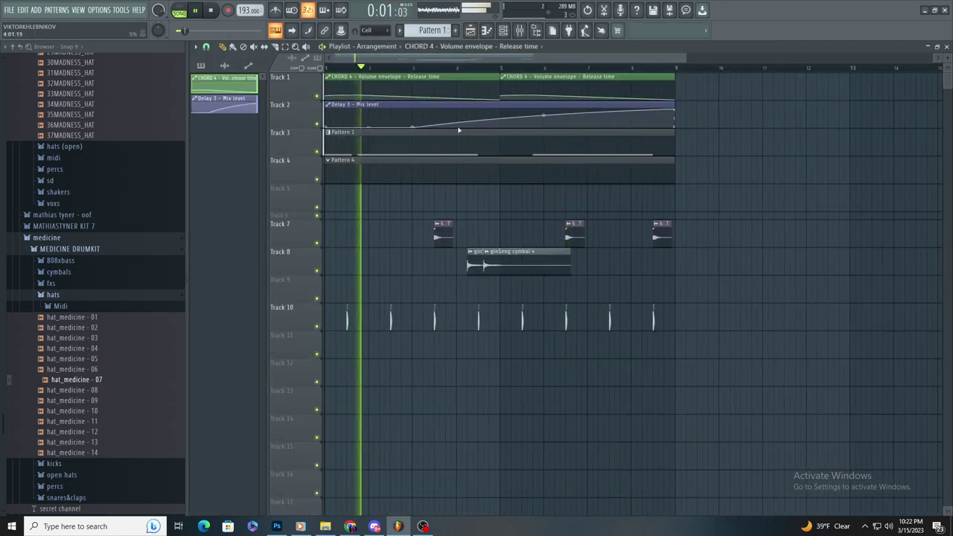
scroll(450, 142, "down", 3)
scroll(428, 171, "up", 2)
scroll(423, 182, "down", 2)
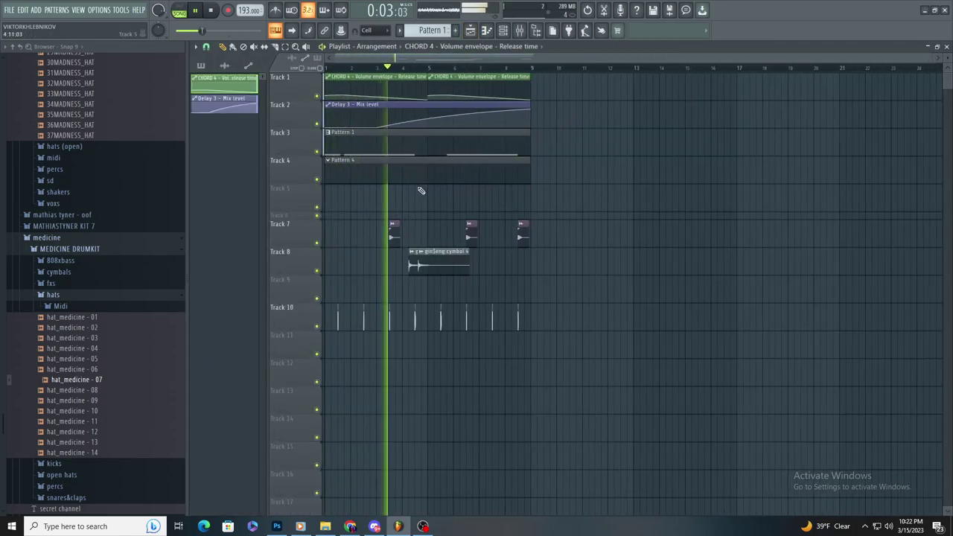
Step: Move the Pattern 4 clip on Track 4 so it spans bars 9 to 17
scroll(421, 190, "up", 4)
left_click(456, 177)
scroll(452, 176, "down", 2)
key("space")
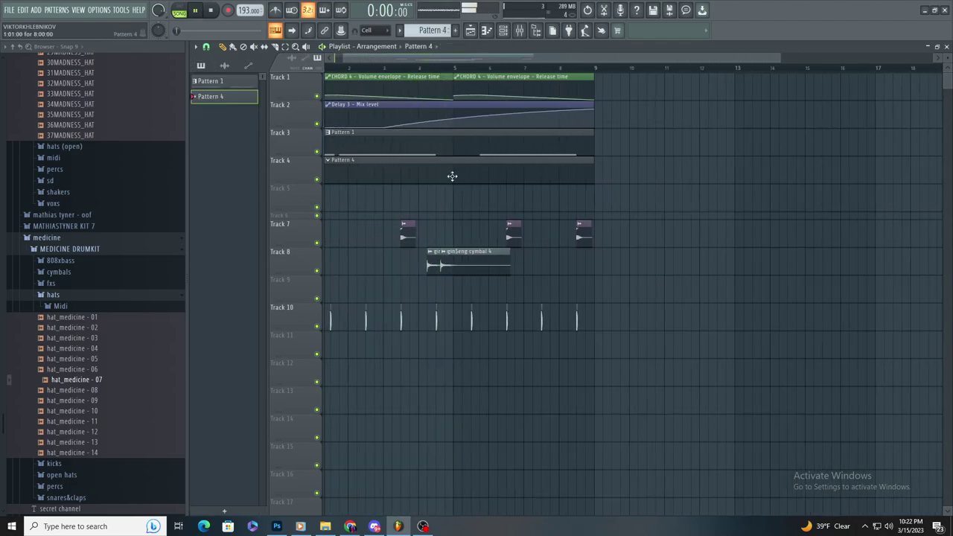
key("space")
left_click_drag(451, 177, 591, 177)
left_click_drag(591, 247, 735, 223)
left_click_drag(617, 166, 751, 163)
Step: Try to duplicate the first eight bars of automation, Pattern 1, hat, cymbal and snare clips after bar 9, and undo the paste
scroll(625, 149, "down", 2)
left_click(285, 46)
left_click_drag(510, 75, 306, 442)
scroll(602, 264, "up", 2)
key("ctrl+b")
scroll(631, 294, "up", 2)
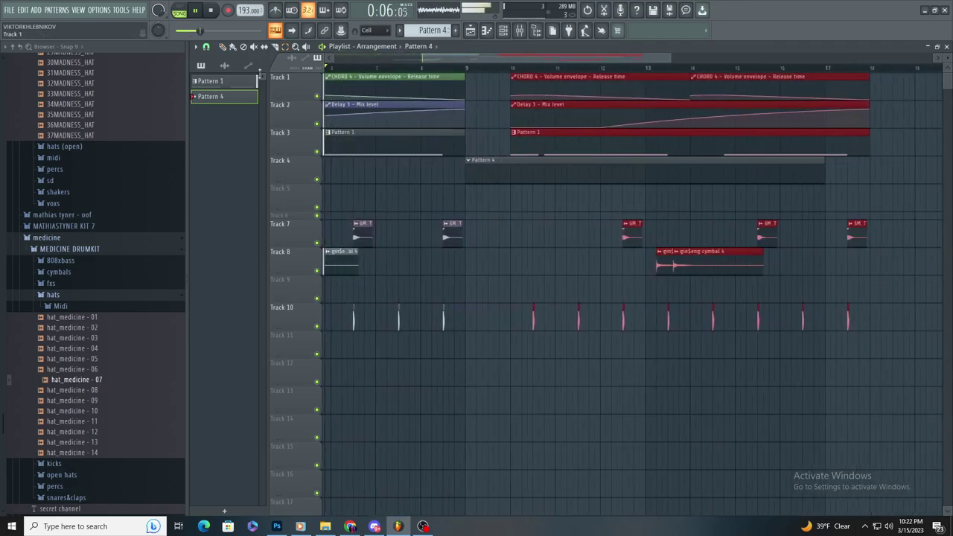
key("ctrl+z")
key("ctrl+z")
key("ctrl+z")
key("ctrl+z")
key("ctrl+z")
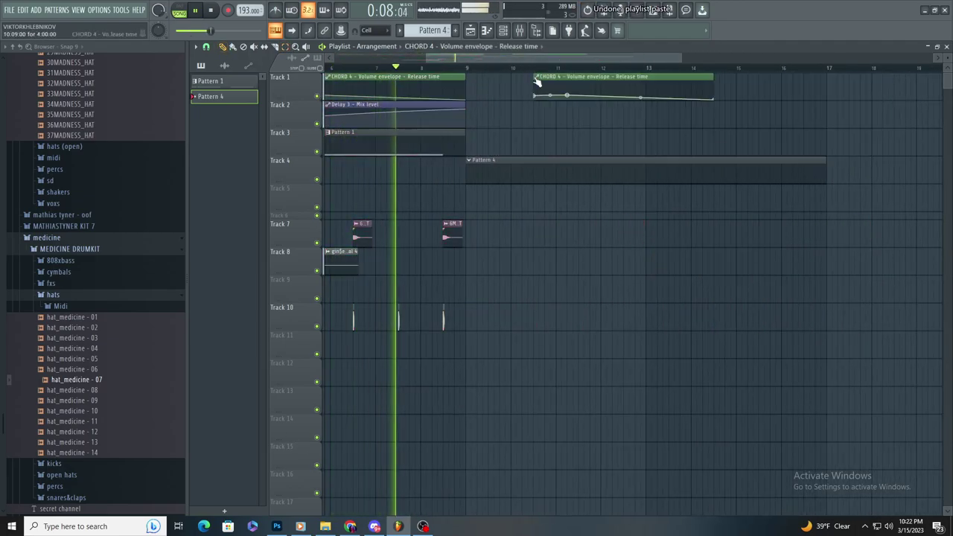
Step: Duplicate the first eight bars of automation, Pattern 1, hat, cymbal and snare clips onto bars 9 to 17, removing stray automation clips
key("ctrl+z")
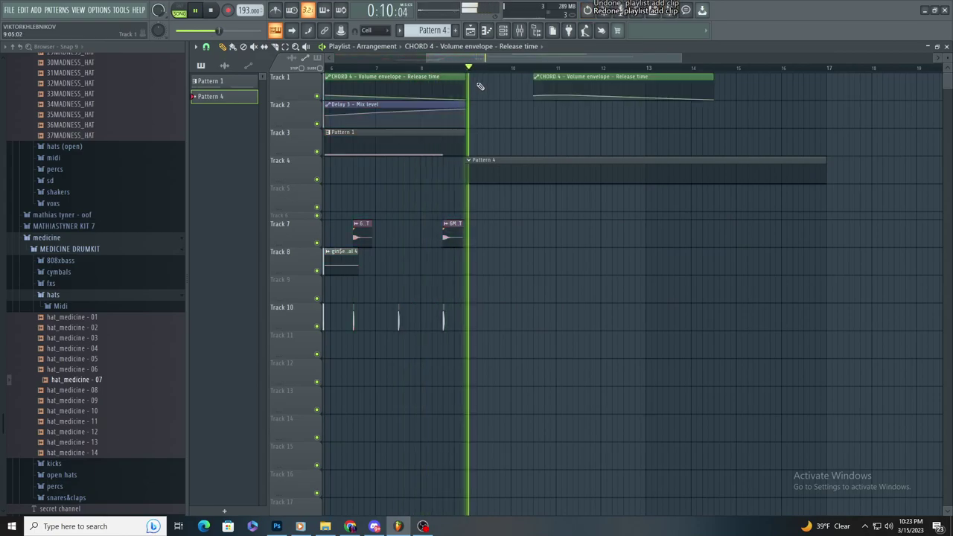
key("ctrl+z")
scroll(534, 151, "down", 3)
left_click_drag(366, 76, 555, 77, "shift")
key("space")
scroll(555, 77, "up", 2)
key("space")
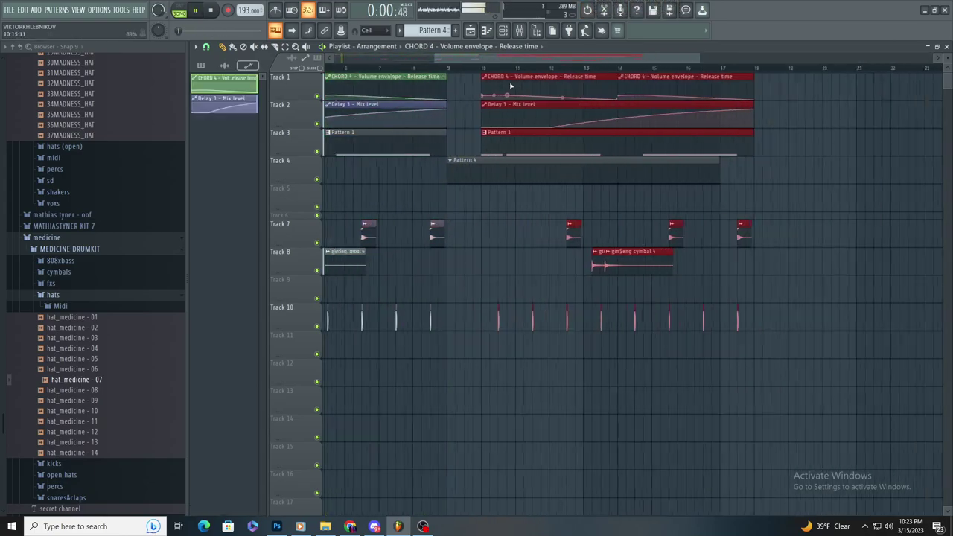
left_click_drag(458, 226, 486, 186)
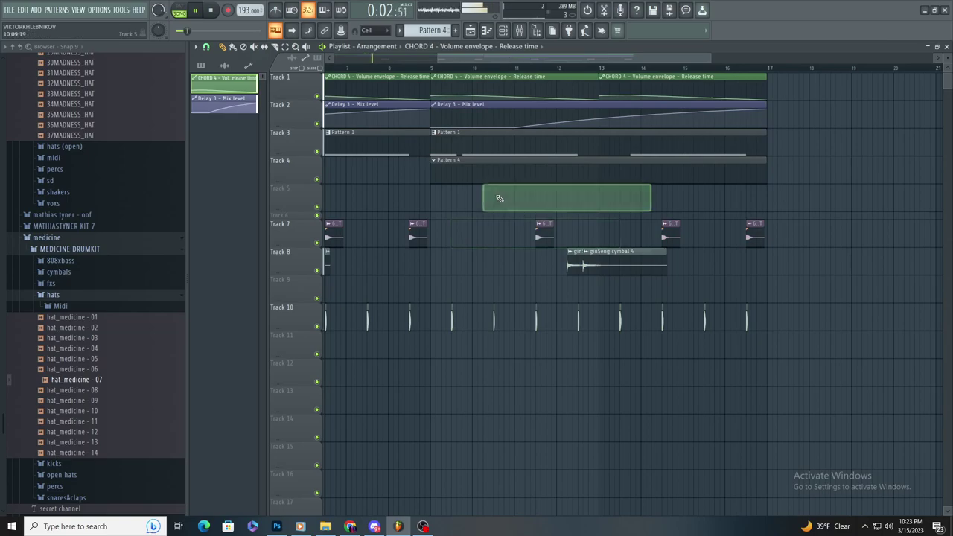
right_click(493, 199)
Step: Open Pattern 4's piano roll for the hat_medicine - 07 channel
left_click(497, 172)
left_click(488, 31)
left_click(422, 47)
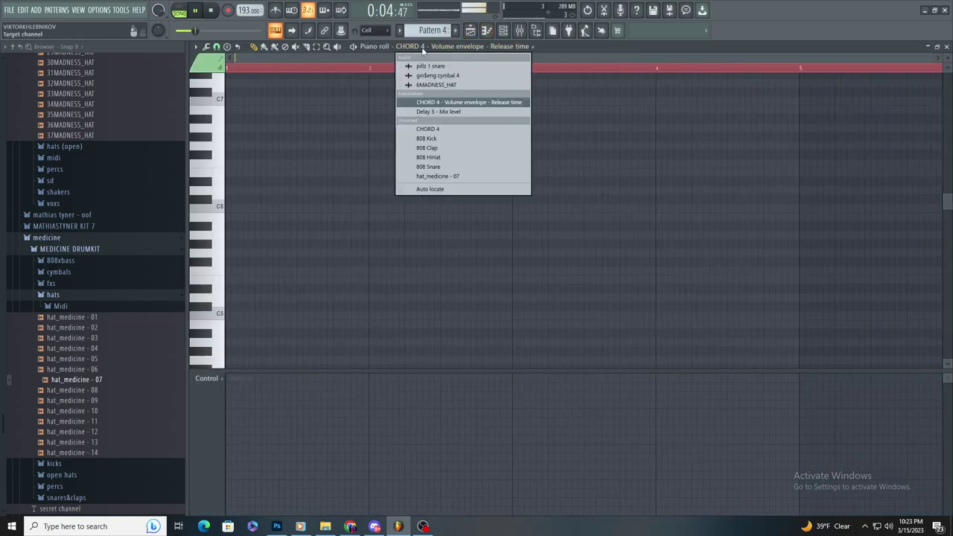
left_click(458, 177)
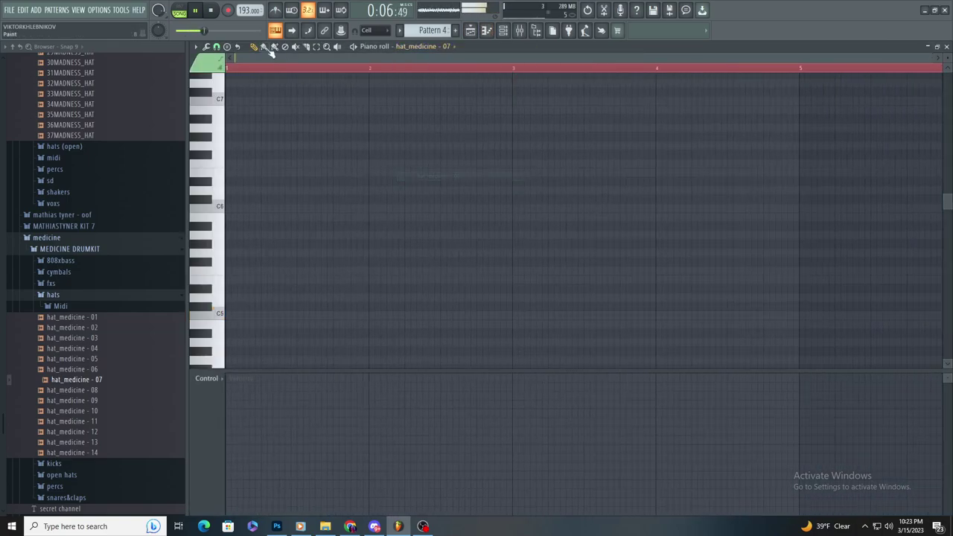
Step: Draw one short C5 hat_medicine - 07 note at the start of bar 1 in Pattern 4
left_click(293, 220)
right_click(357, 220)
left_click(313, 315)
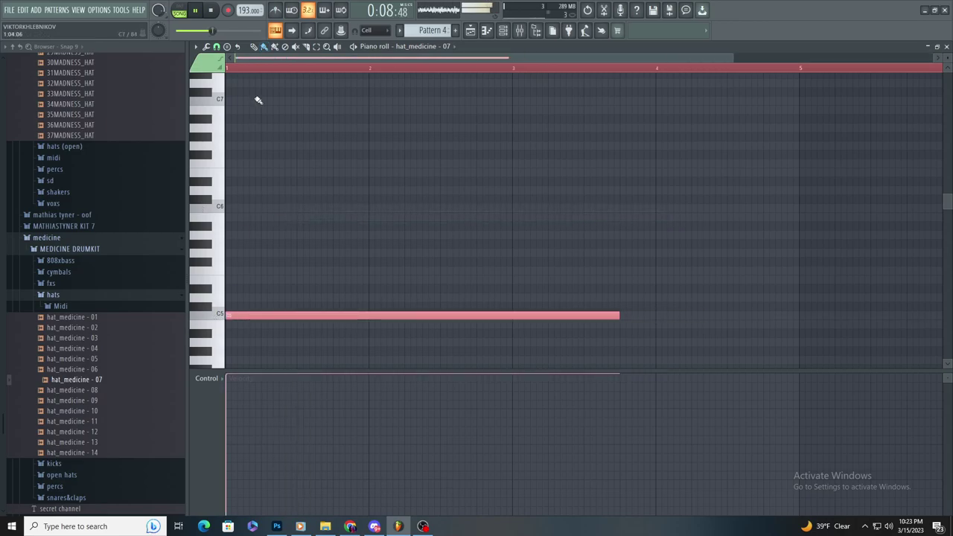
left_click_drag(619, 315, 248, 315)
scroll(252, 315, "up", 2)
left_click(259, 306)
right_click(262, 306)
key("space")
Step: Show all channels in the channel rack, open the hat_medicine - 07 sample settings and start playback
left_click(503, 33)
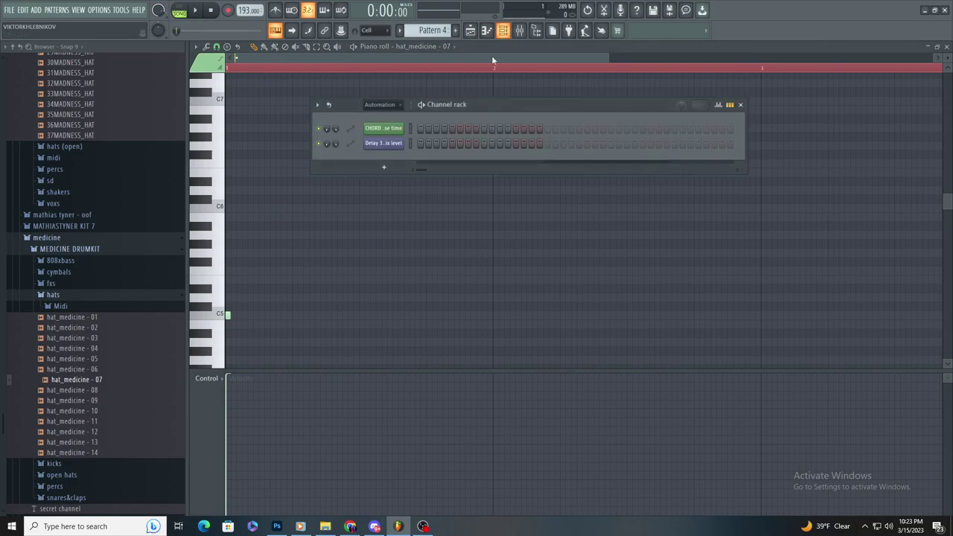
left_click(394, 115)
left_click(389, 233)
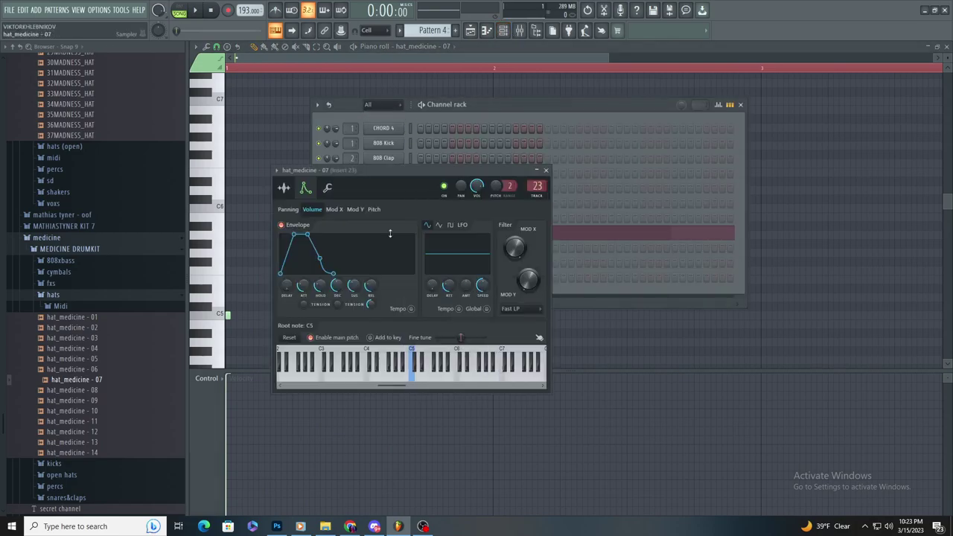
left_click(284, 188)
key("space")
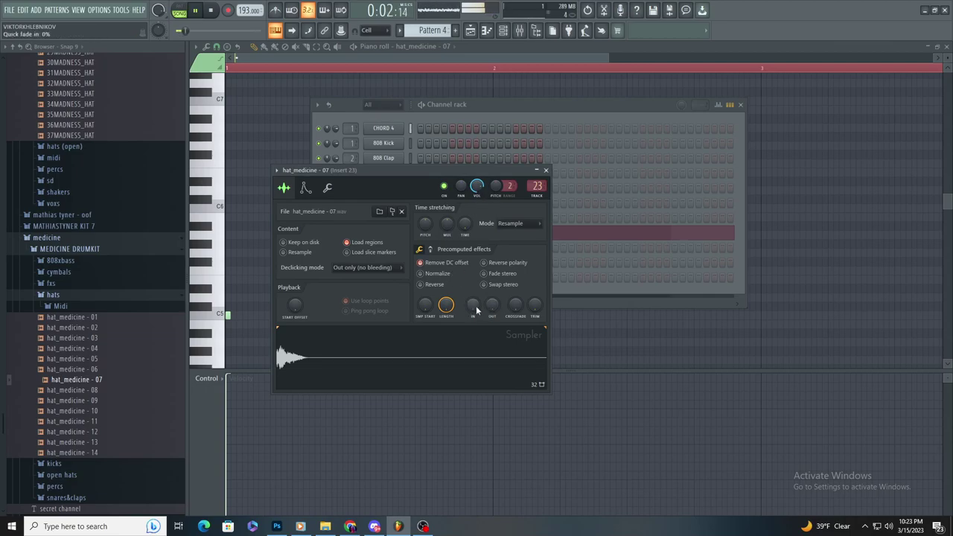
Step: Add C5 hat notes at steps 5, 7 and 13 of bar 1 and another early in bar 2
left_click(252, 244)
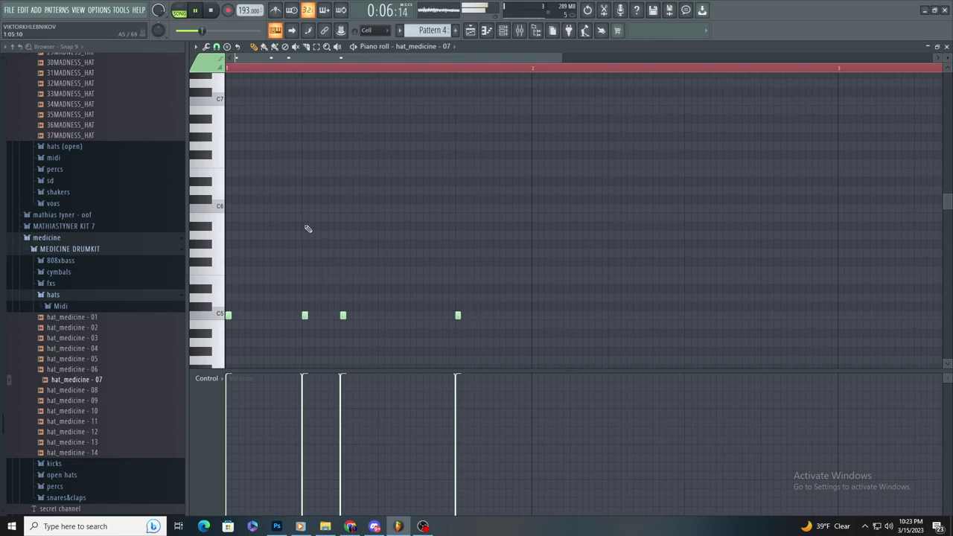
scroll(264, 151, "down", 3)
scroll(245, 173, "up", 2)
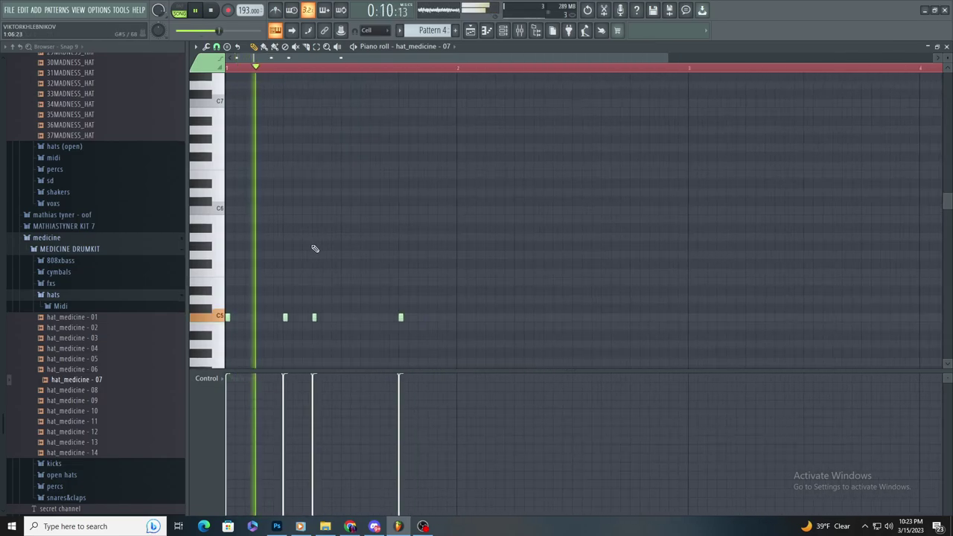
left_click(512, 317)
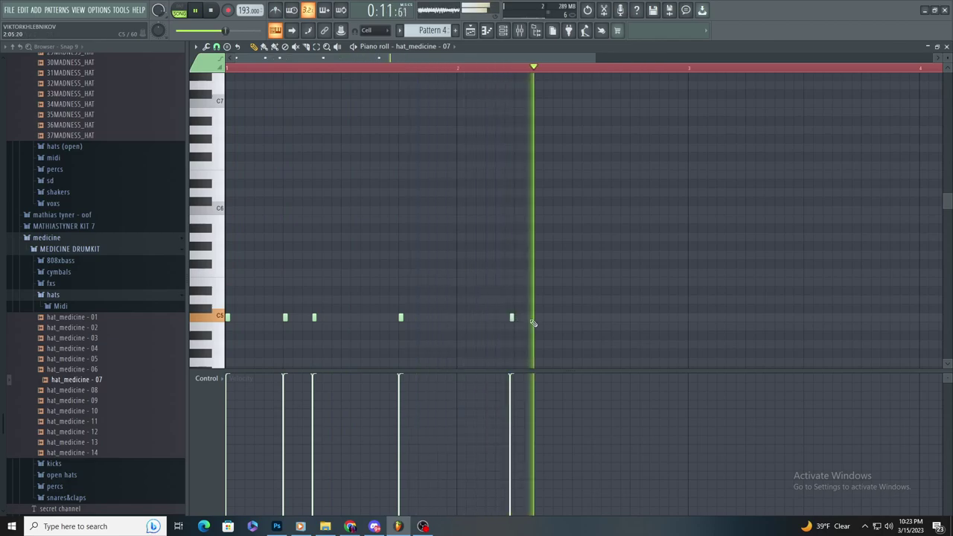
key("space")
scroll(533, 232, "up", 2)
left_click(451, 317)
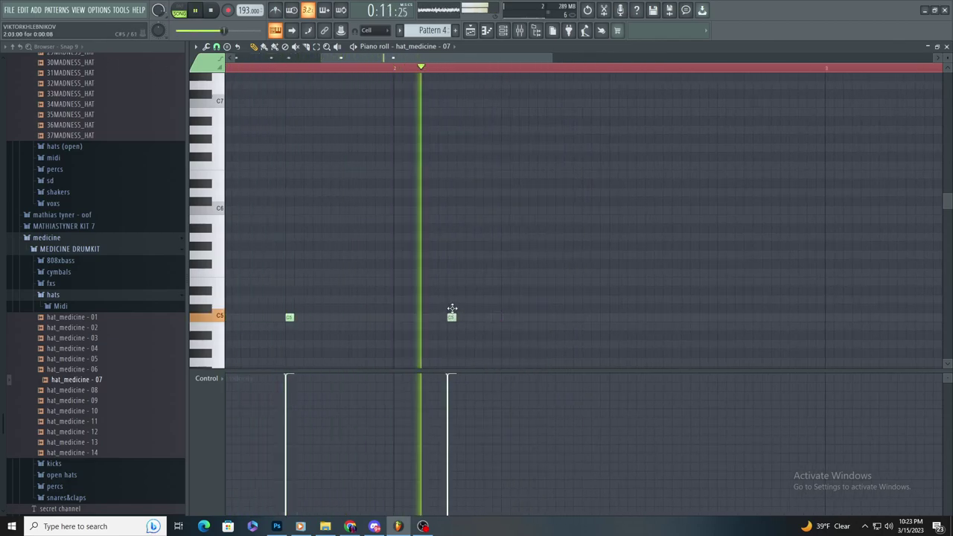
scroll(484, 320, "down", 2)
left_click(477, 291)
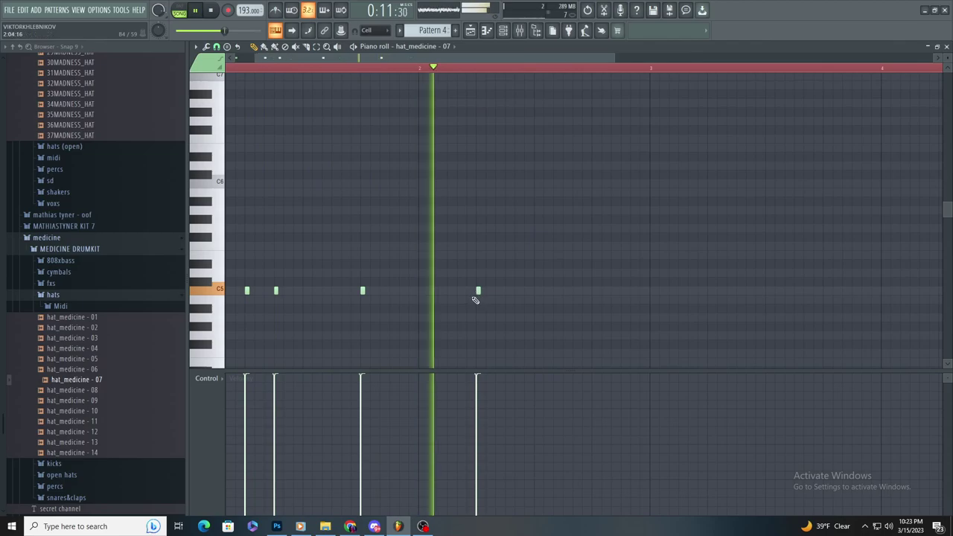
Step: Continue the C5 hat notes across bar 2, aligning the last two to step 15 and the start of bar 3
left_click_drag(478, 291, 535, 291)
scroll(467, 303, "down", 2)
scroll(476, 301, "up", 2)
scroll(431, 293, "down", 1)
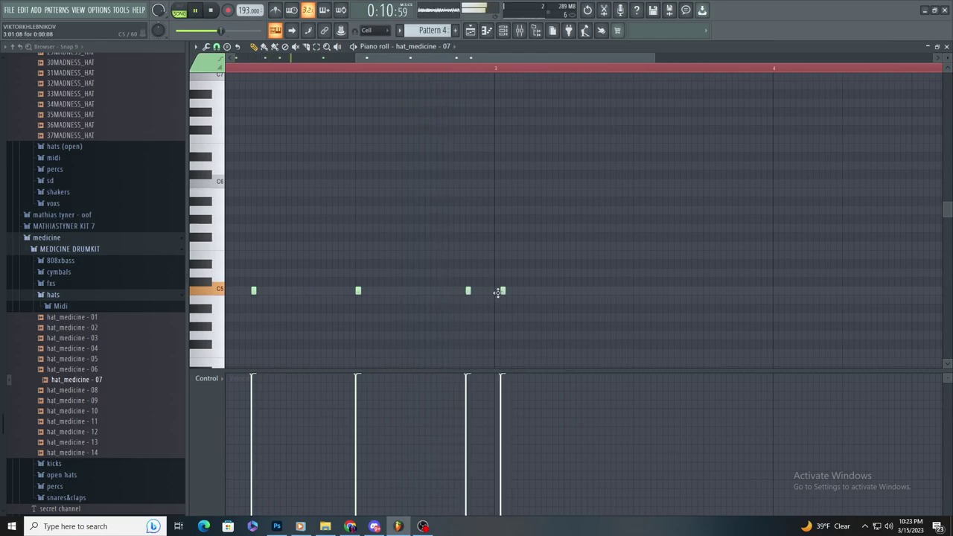
left_click_drag(469, 290, 465, 290)
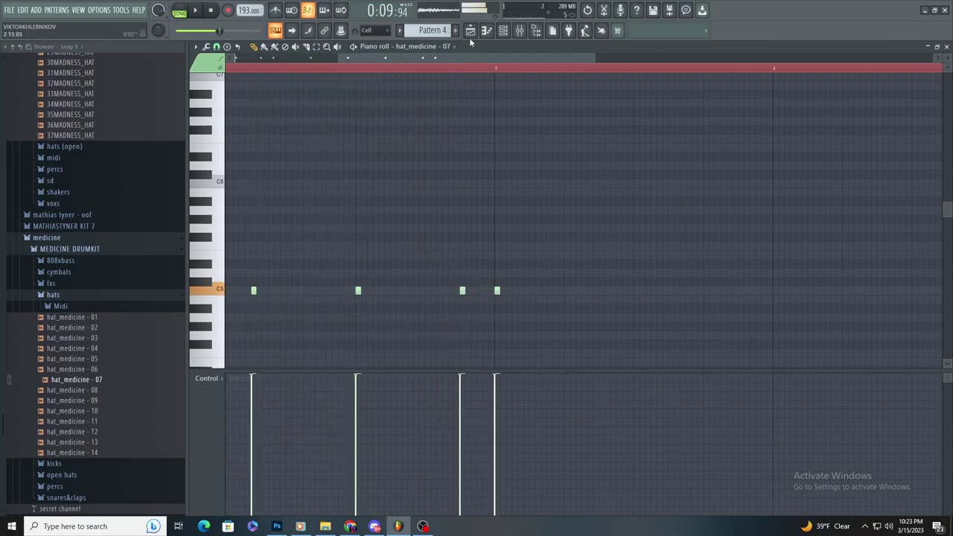
Step: Place the hat_medicine - 07 sample as an audio clip on Track 9 around bar 10 and reverse it
key("F5")
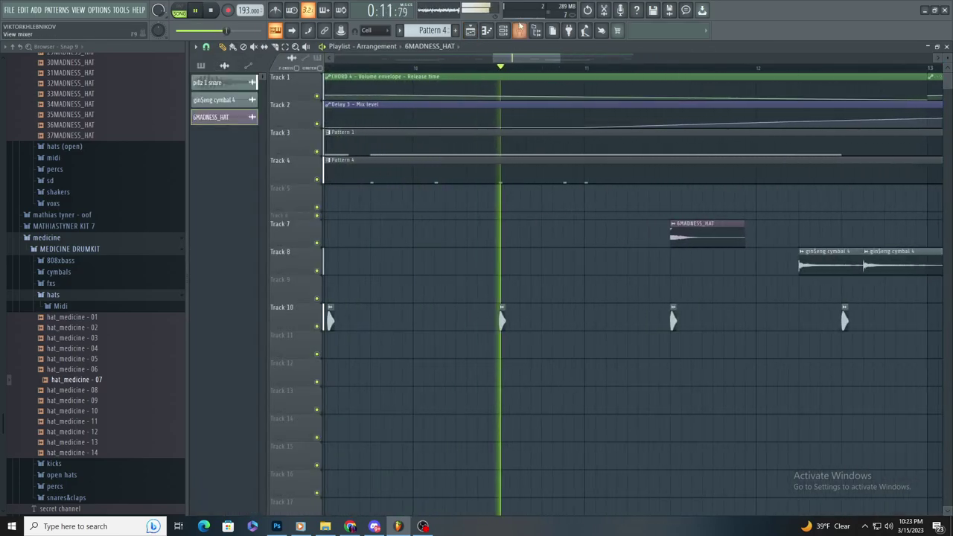
left_click(509, 30)
left_click(389, 233)
left_click_drag(377, 344, 607, 425)
key("space")
left_click_drag(632, 429, 522, 285)
double_click(521, 285)
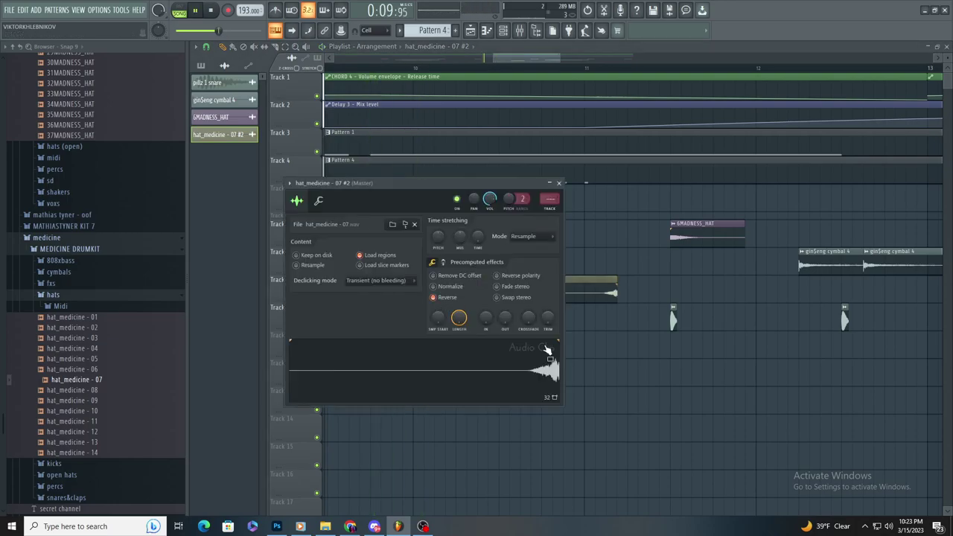
key("space")
Step: Move the reversed hat clip on Track 9 earlier so it sits within bar 10, checking it in playback
key("Escape")
key("space")
left_click_drag(576, 287, 507, 283)
scroll(427, 265, "up", 2)
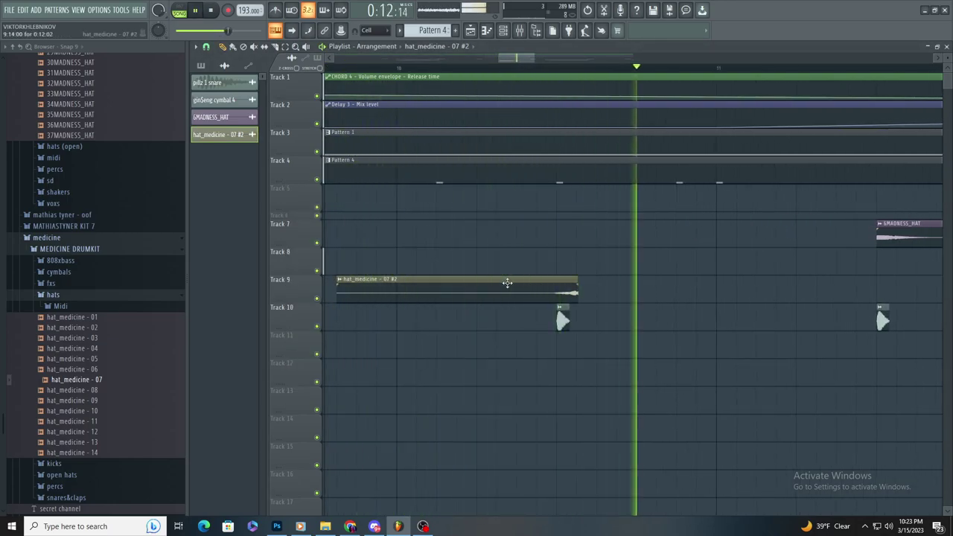
scroll(553, 310, "down", 1)
scroll(541, 298, "up", 1)
scroll(592, 308, "down", 2)
scroll(581, 332, "up", 2)
scroll(551, 334, "down", 2)
Step: Add two more C5 hat_medicine - 07 notes in the first half of bar 3 of Pattern 4
double_click(542, 171)
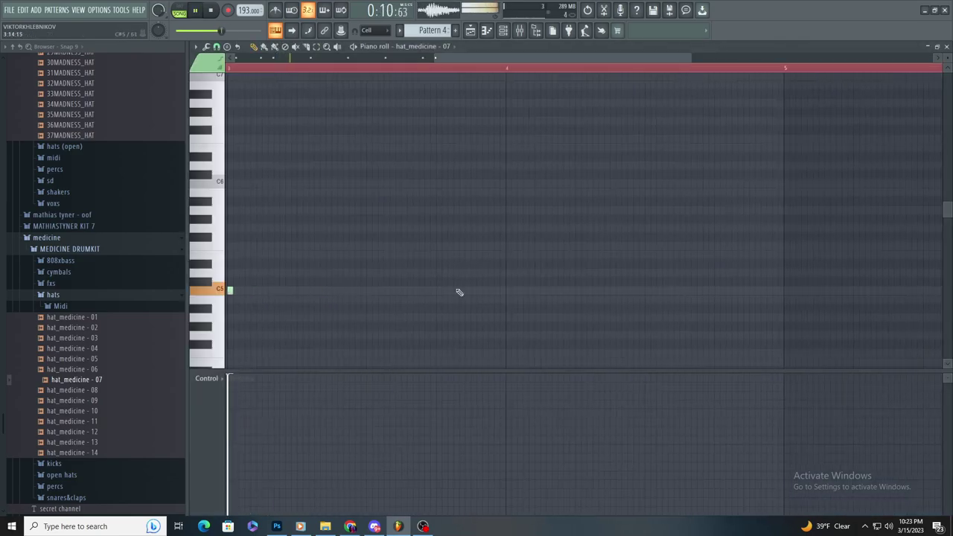
scroll(461, 297, "down", 3)
scroll(444, 319, "up", 3)
left_click(461, 291)
left_click(484, 291)
key("space")
key("space")
scroll(478, 311, "down", 2)
scroll(480, 311, "up", 2)
left_click(469, 30)
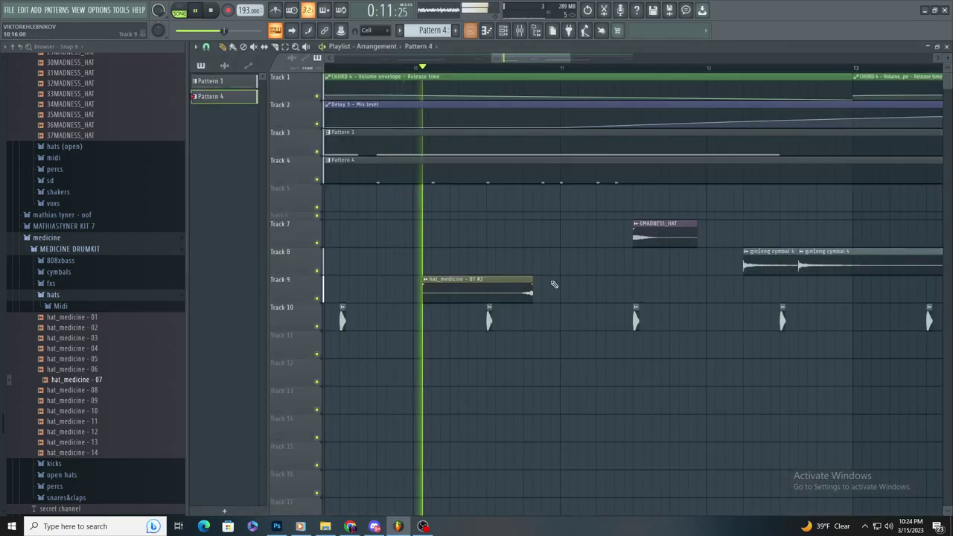
Step: Review Pattern 4's hat notes in the piano roll and against the playlist arrangement during playback
scroll(555, 285, "down", 2)
scroll(561, 287, "up", 1)
double_click(576, 178)
scroll(519, 226, "up", 3)
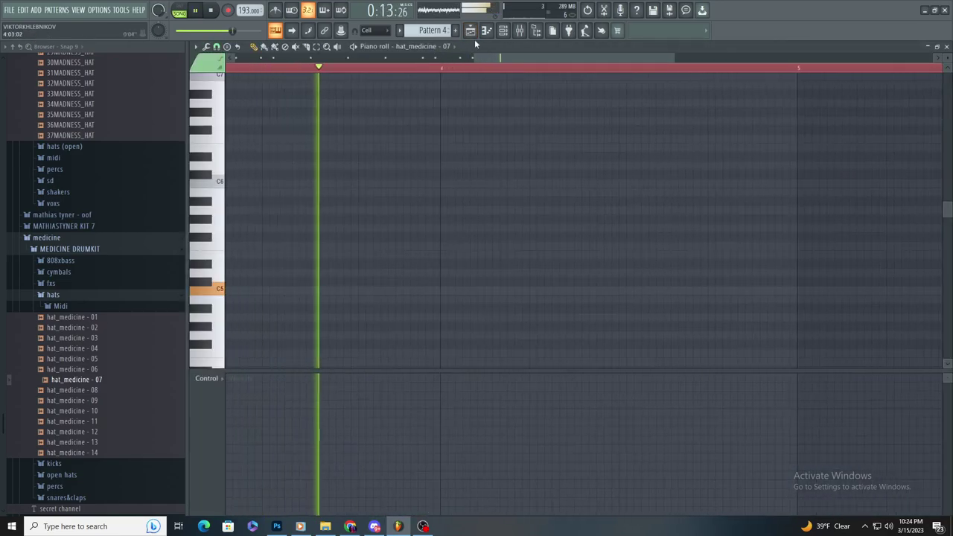
key("space")
left_click(469, 30)
key("space")
key("space")
Step: Audition open-hat samples in the medicine and madness trap drums kits
left_click(102, 295)
left_click(89, 317)
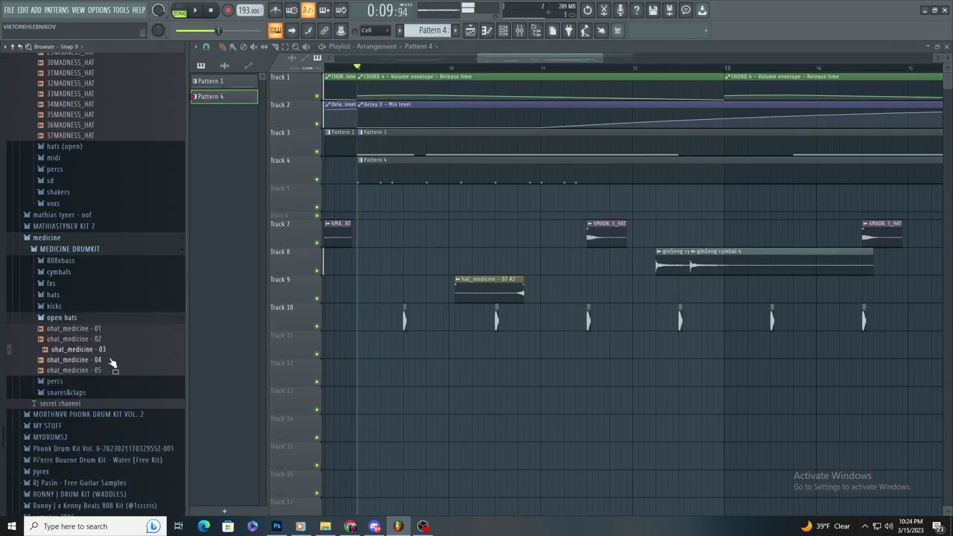
scroll(110, 362, "up", 10)
left_click(63, 311)
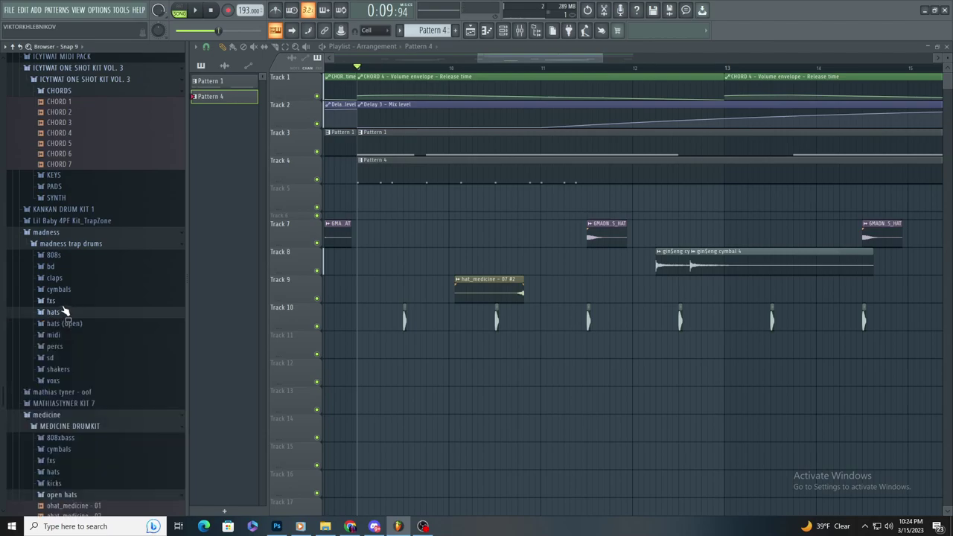
left_click(85, 324)
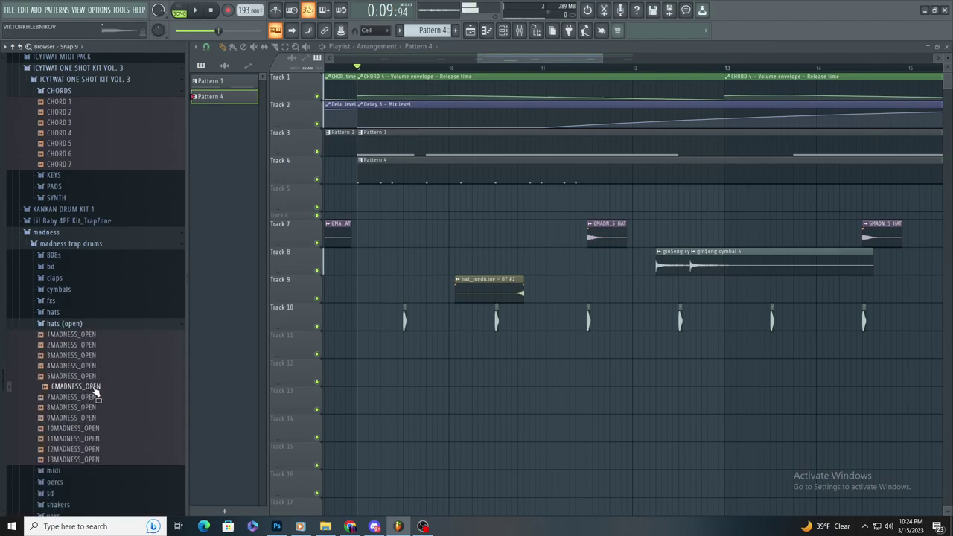
scroll(96, 372, "up", 10)
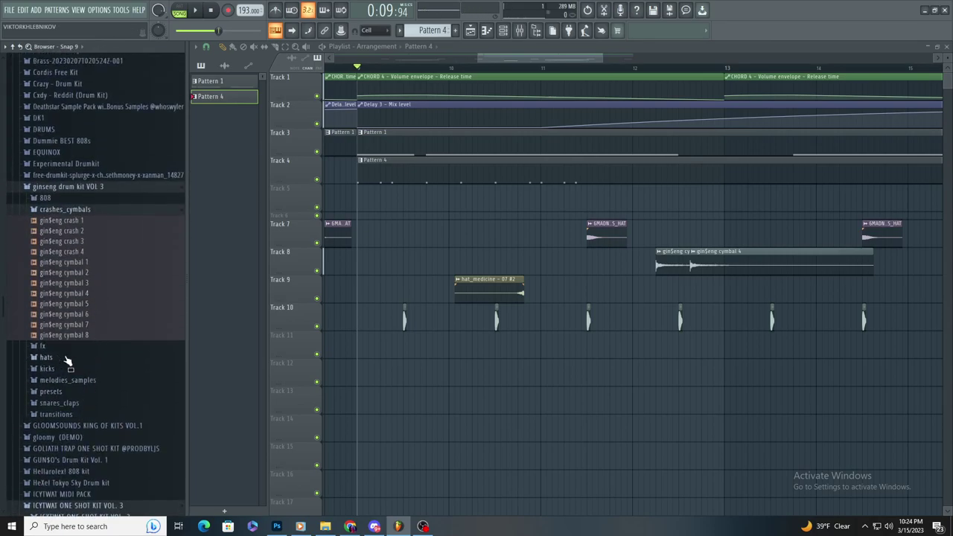
Step: Place gin$eng open hat 1 from ginseng drum kit VOL 3 on Track 12 in mid bar 10 and raise its fade-out
left_click(67, 358)
left_click_drag(69, 504, 536, 390)
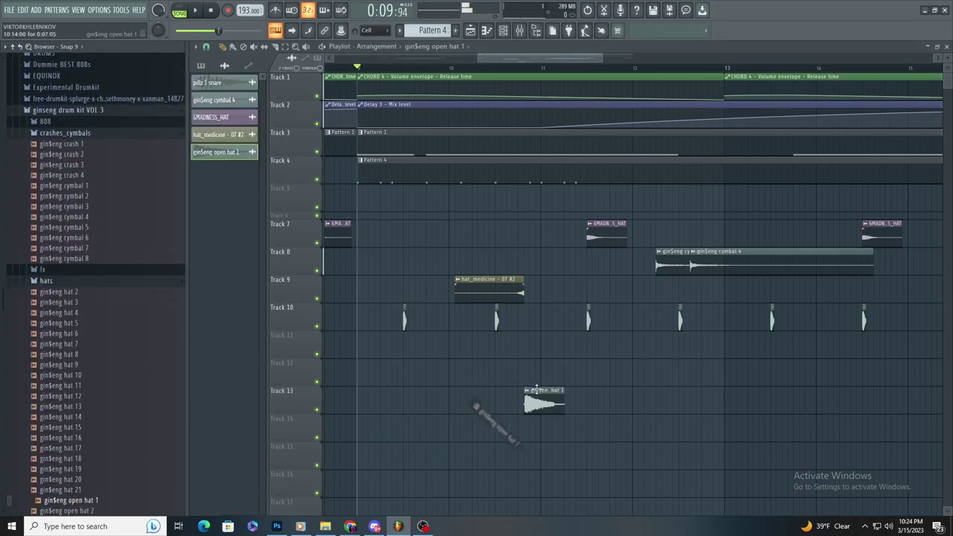
double_click(512, 370)
key("space")
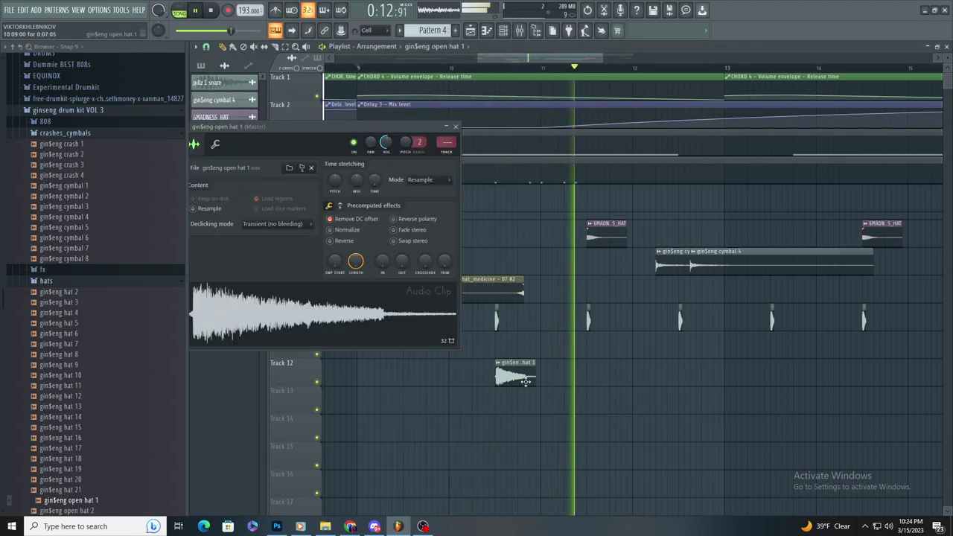
left_click_drag(401, 261, 401, 234)
Step: Repeat the open hat clip on Track 12 in the middle of bars 12, 14 and 16, and replay the section
left_click(683, 398)
right_click(686, 398)
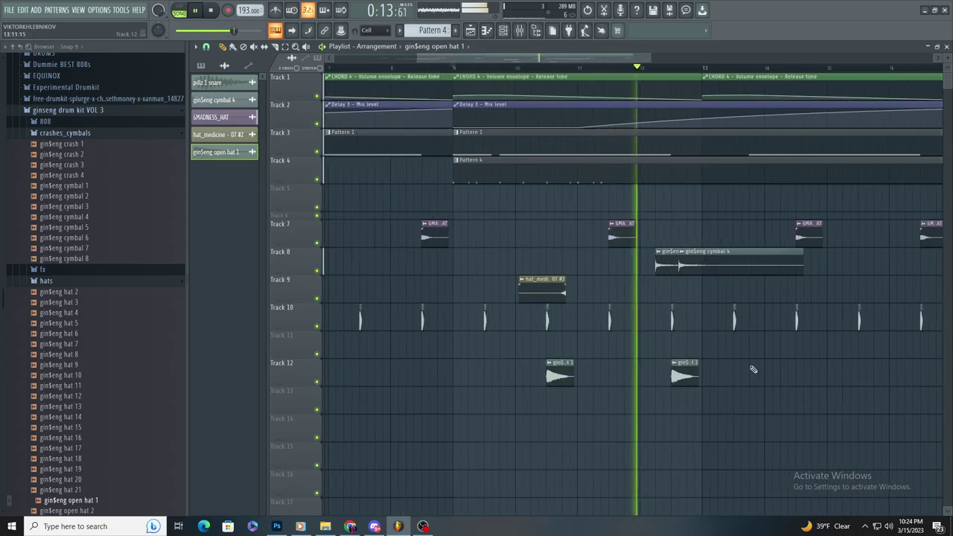
scroll(672, 391, "down", 3)
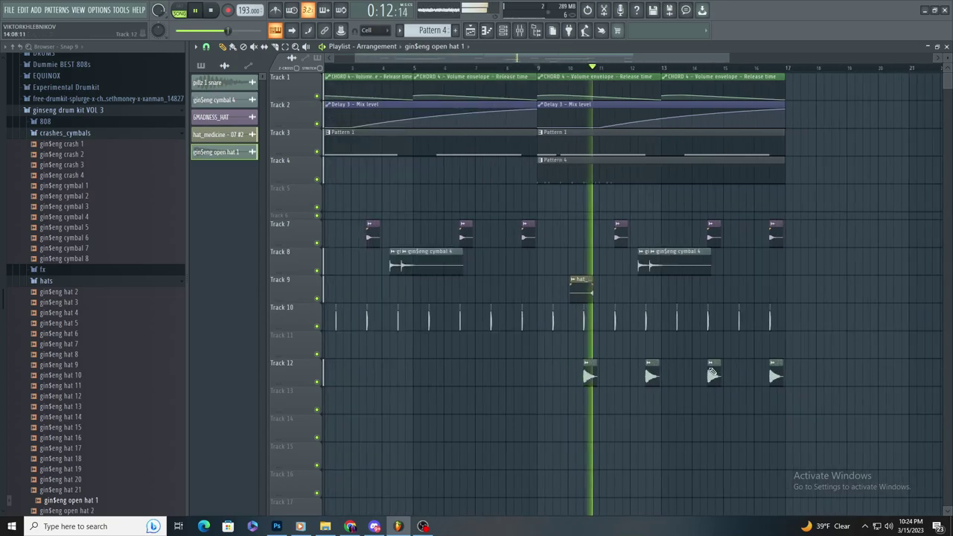
scroll(489, 167, "up", 3)
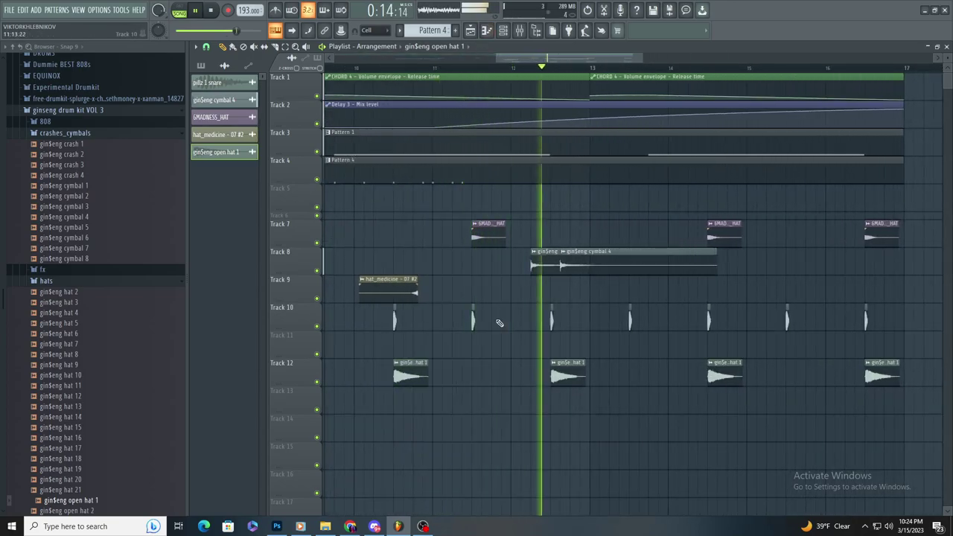
scroll(482, 314, "down", 3)
key("space")
key("space")
Step: Duplicate all of Pattern 4's hat_medicine - 07 notes so the copy starts at bar 5, and restart playback
scroll(471, 283, "up", 2)
double_click(466, 171)
scroll(414, 119, "down", 3)
left_click_drag(599, 207, 929, 198)
key("ctrl+b")
scroll(633, 298, "down", 3)
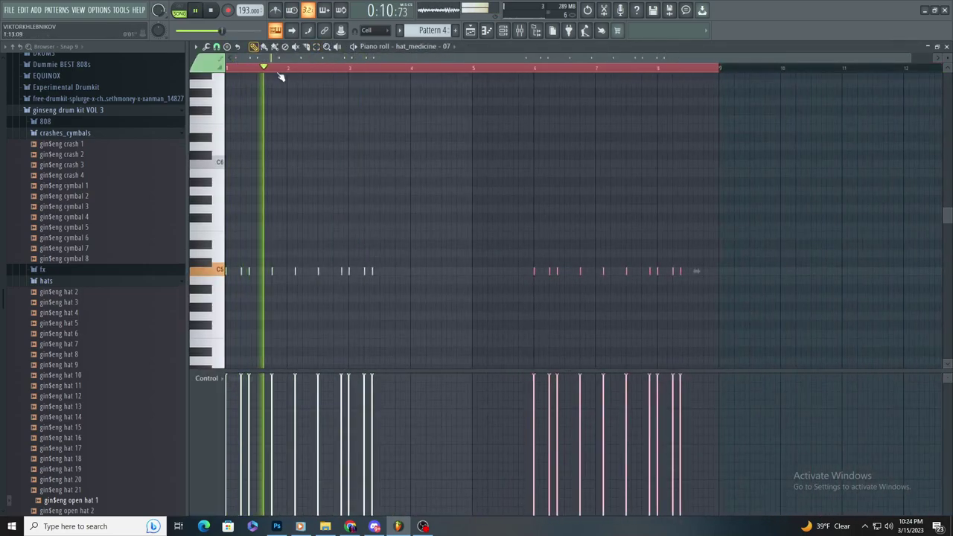
scroll(264, 59, "up", 3)
left_click_drag(761, 270, 632, 273)
scroll(595, 278, "up", 3)
left_click_drag(551, 269, 513, 273)
key("space")
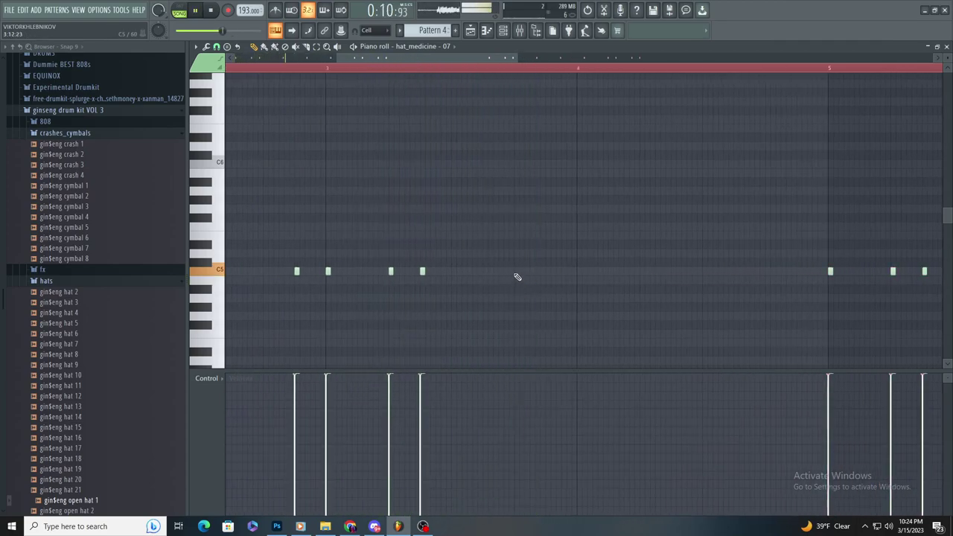
Step: Add a C5 hat note at step 13 of bar 3 in Pattern 4 and replay the pattern
scroll(517, 276, "up", 1)
left_click(488, 273)
scroll(567, 291, "down", 2)
scroll(565, 284, "up", 3)
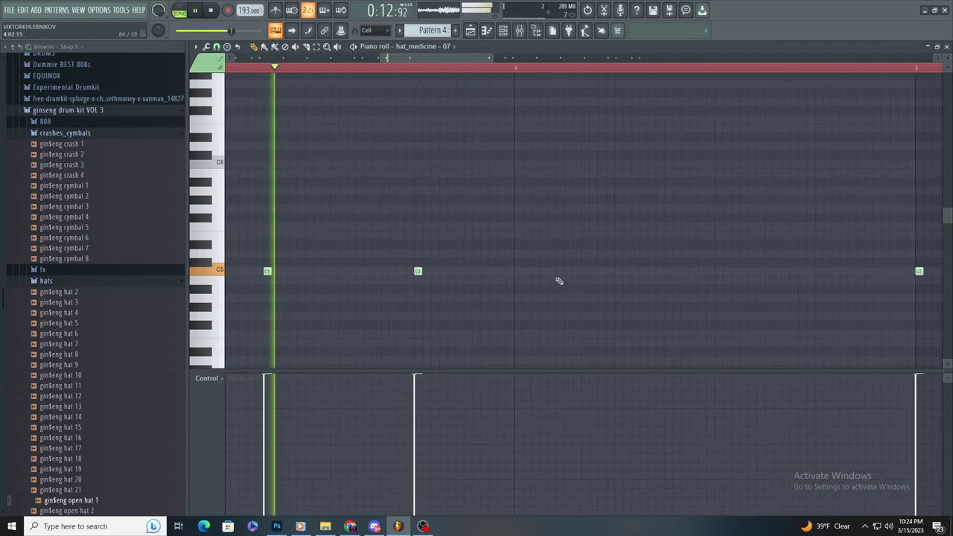
scroll(572, 302, "down", 3)
key("space")
key("space")
scroll(571, 301, "down", 3)
scroll(530, 207, "up", 4)
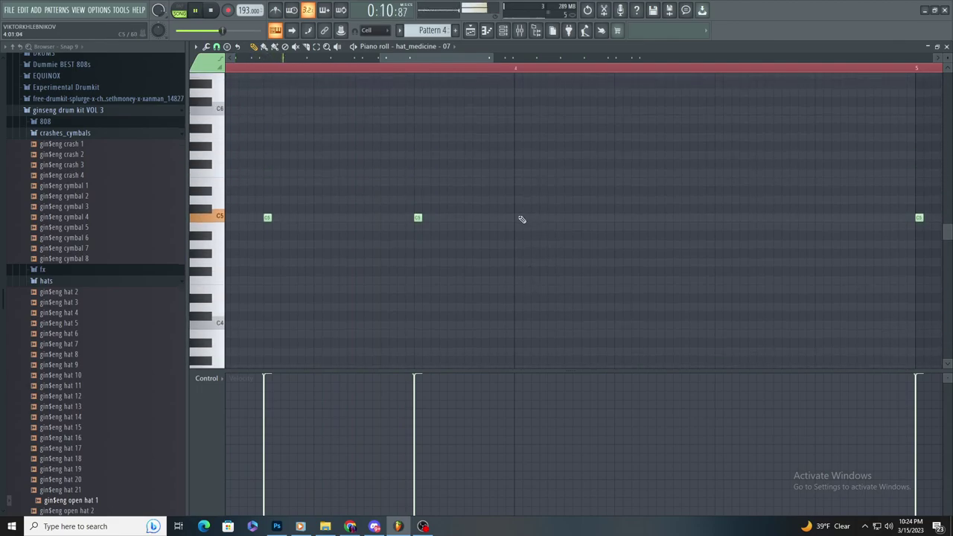
Step: Place two hat_medicine - 07 #2 clips on Track 9 in the playlist, one at bar 10 and one in bar 11
left_click(471, 31)
scroll(478, 216, "up", 2)
left_click(422, 291)
left_click(519, 292)
scroll(532, 291, "up", 2)
left_click_drag(551, 290, 480, 297)
scroll(515, 293, "up", 2)
Step: Check Pattern 4's hat notes in the piano roll and place another hat_medicine - 07 #2 clip on Track 9 in bar 15
double_click(553, 168)
scroll(533, 215, "up", 2)
left_click_drag(690, 225, 622, 199)
scroll(622, 198, "up", 1)
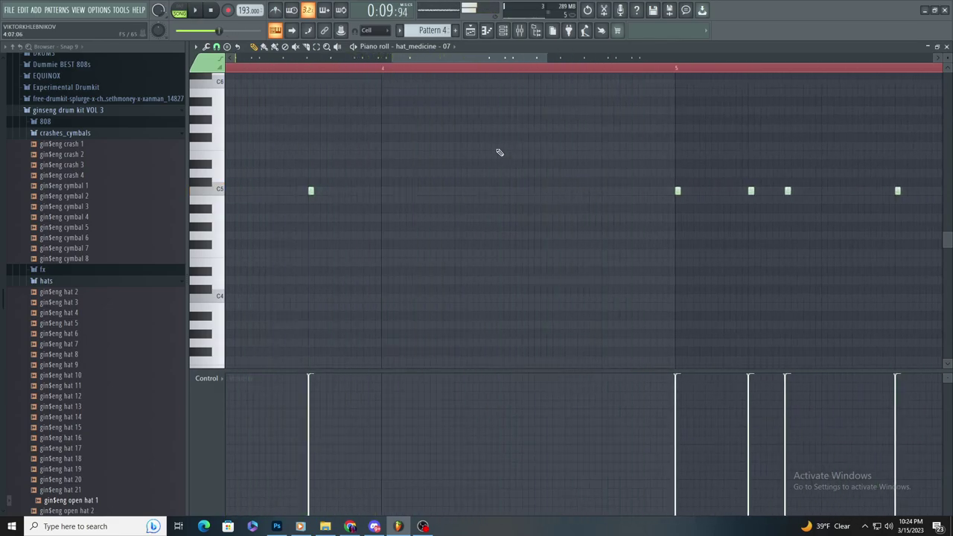
scroll(510, 179, "down", 2)
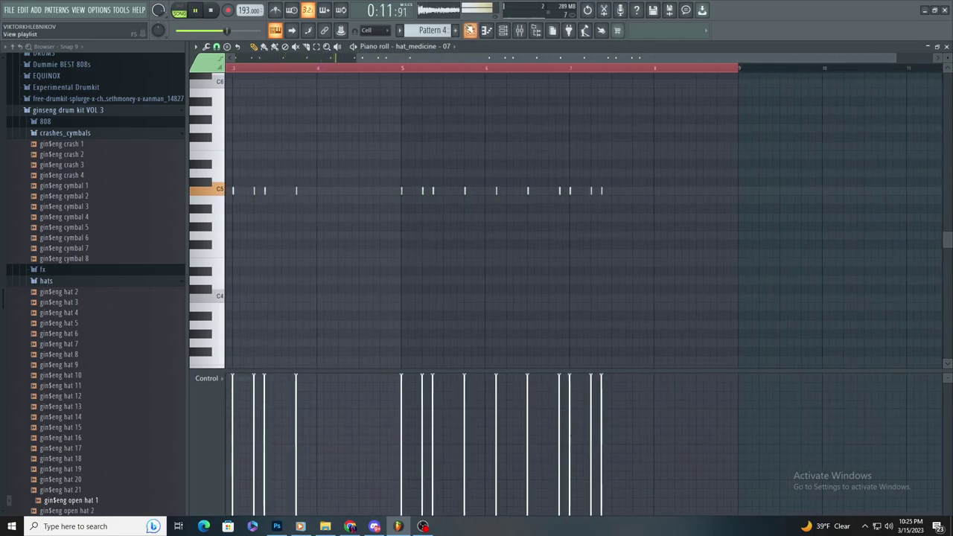
key("F5")
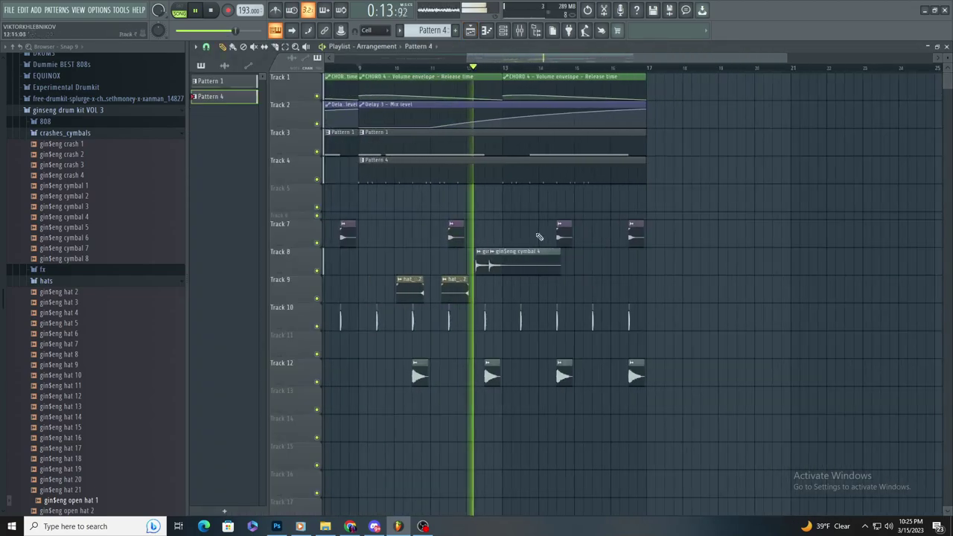
scroll(565, 294, "up", 5)
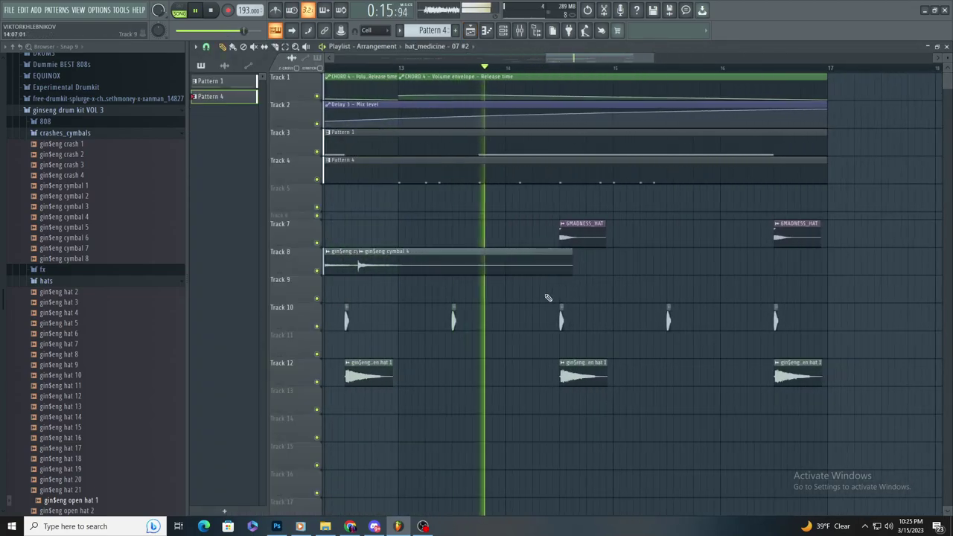
left_click(541, 286)
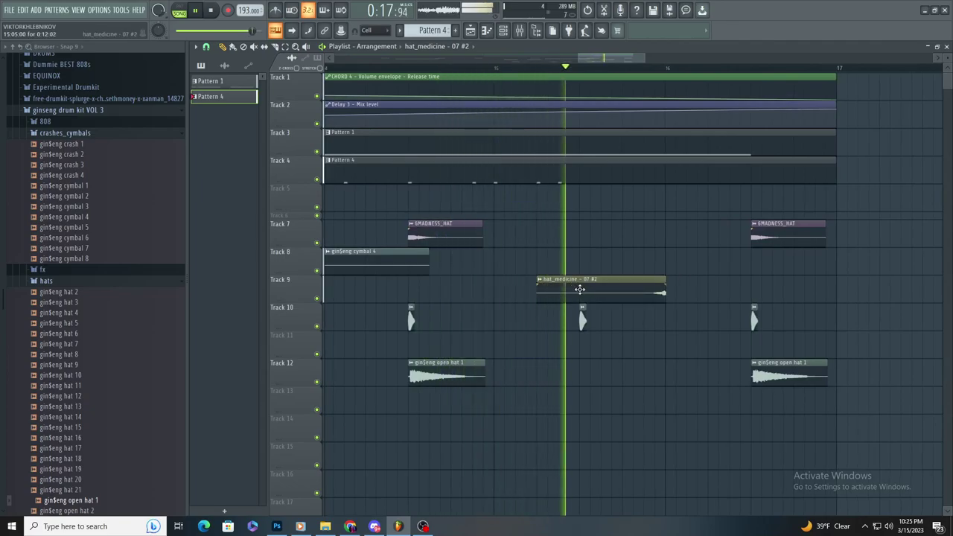
Step: Set playback to start just before bar 15 and listen to the hat clip on Track 9
scroll(698, 273, "up", 2)
scroll(403, 67, "left", 1)
left_click(392, 68)
key("space")
scroll(406, 75, "down", 1)
scroll(763, 274, "up", 1)
key("space")
left_click_drag(517, 304, 600, 304)
Step: Review the end of Pattern 4 and add a second hat_medicine - 07 #2 clip on Track 9 directly after the bar 15 one
double_click(506, 181)
scroll(761, 215, "up", 2)
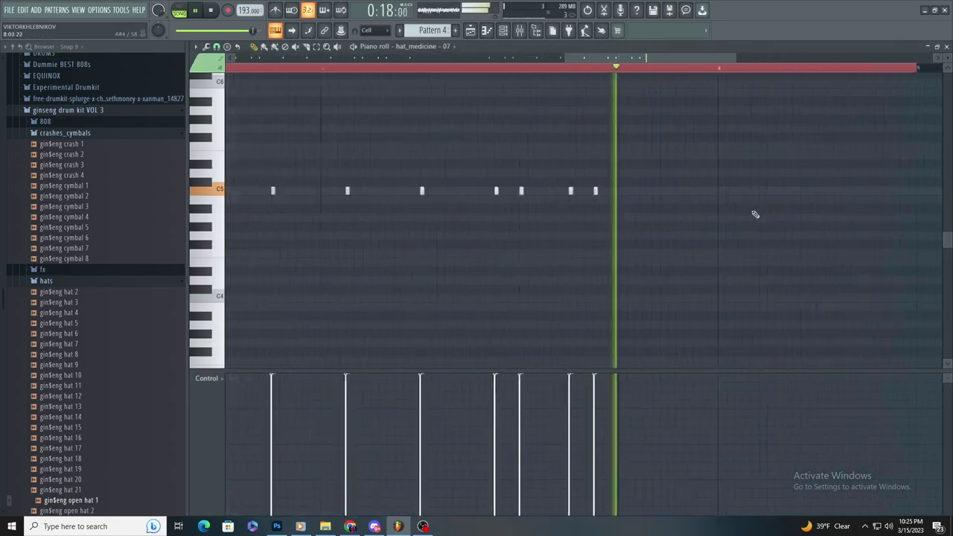
scroll(579, 261, "up", 2)
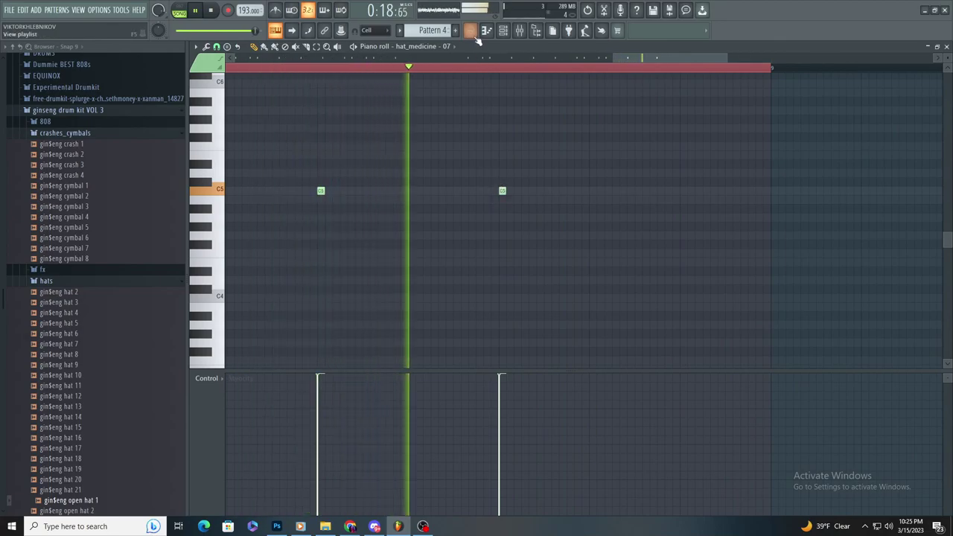
left_click(472, 34)
scroll(547, 267, "up", 2)
left_click(369, 312)
right_click(410, 306)
left_click(406, 286)
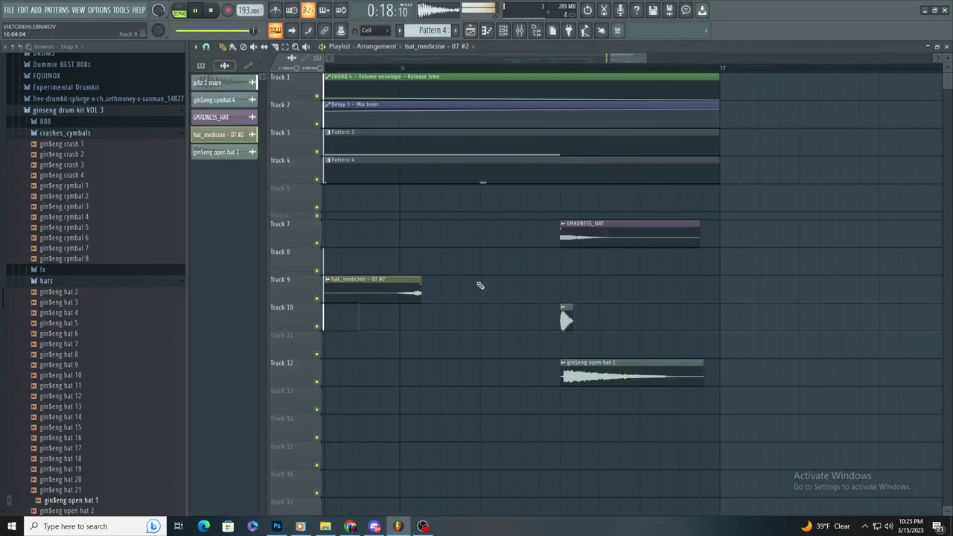
left_click(454, 287)
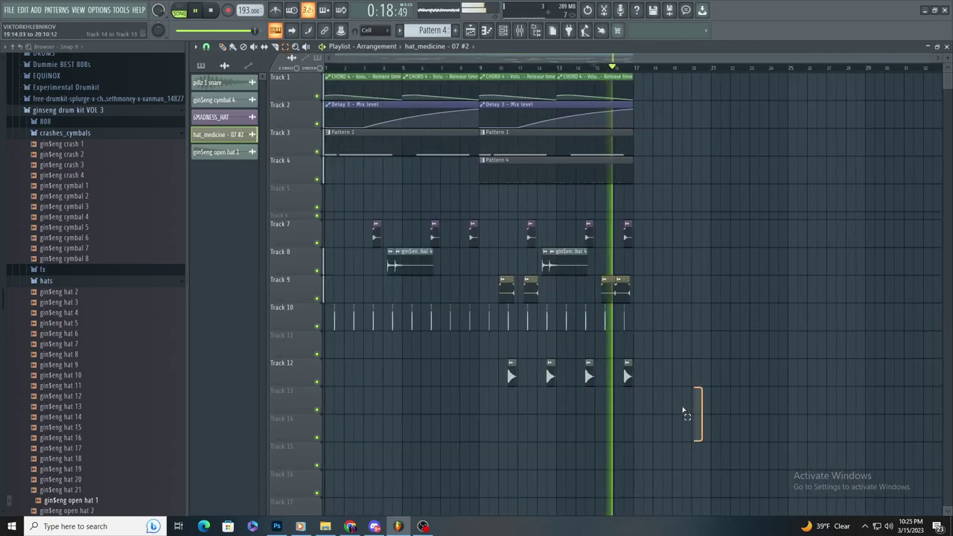
left_click_drag(698, 404, 234, 162)
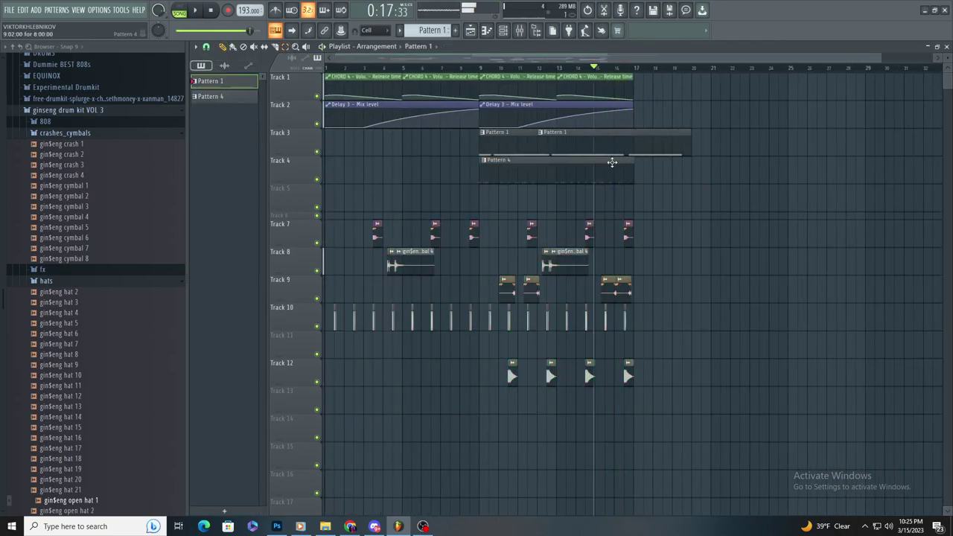
key("ctrl+z")
left_click_drag(555, 173, 782, 169)
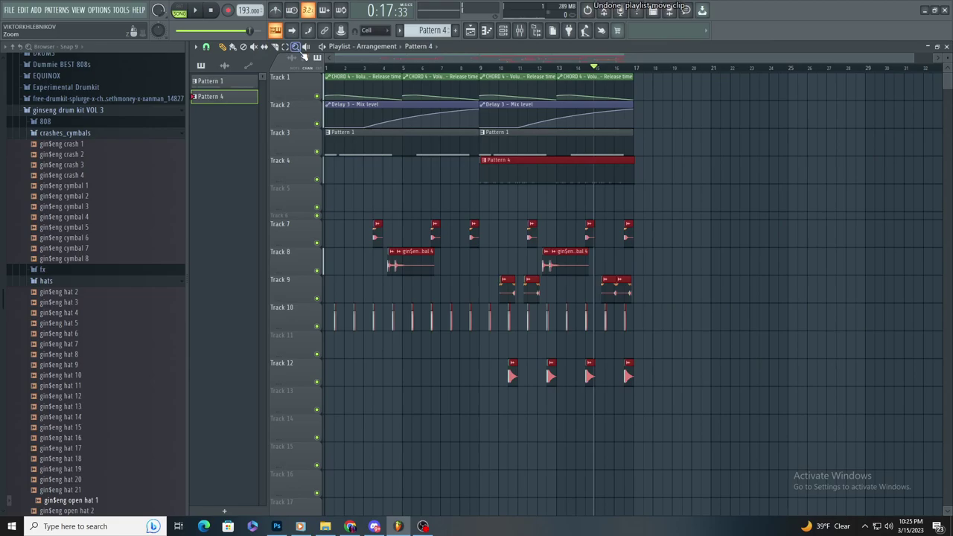
left_click_drag(520, 163, 538, 167)
key("Delete")
Step: Select all clips on Tracks 3 to 12 across bars 1 to 16 and duplicate them so the copy starts at bar 17
left_click(285, 47)
left_click_drag(766, 410, 223, 134)
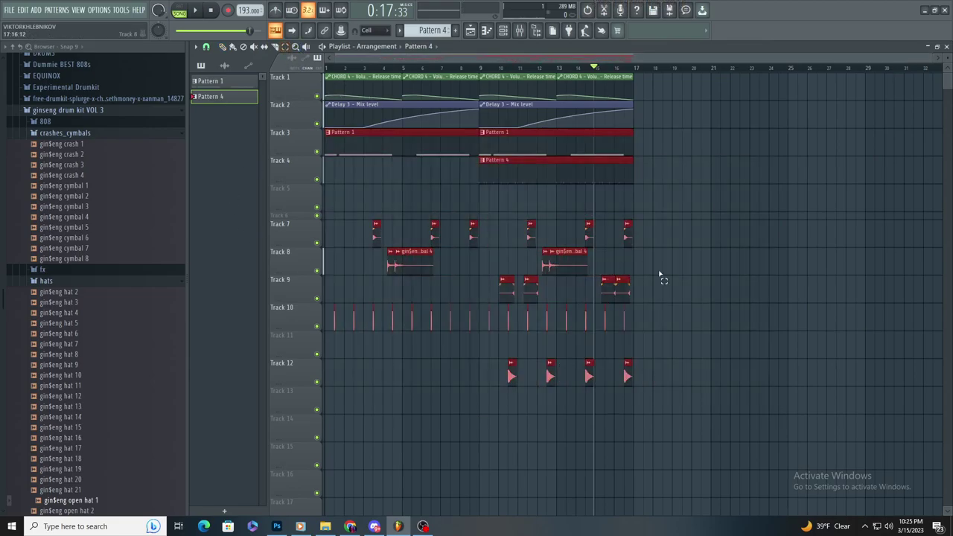
scroll(639, 269, "up", 4)
key("ctrl+b")
scroll(603, 328, "down", 2)
scroll(434, 227, "up", 2)
left_click(222, 46)
left_click_drag(556, 152, 610, 153)
left_click(544, 199)
right_click(544, 203)
key("space")
scroll(544, 208, "down", 3)
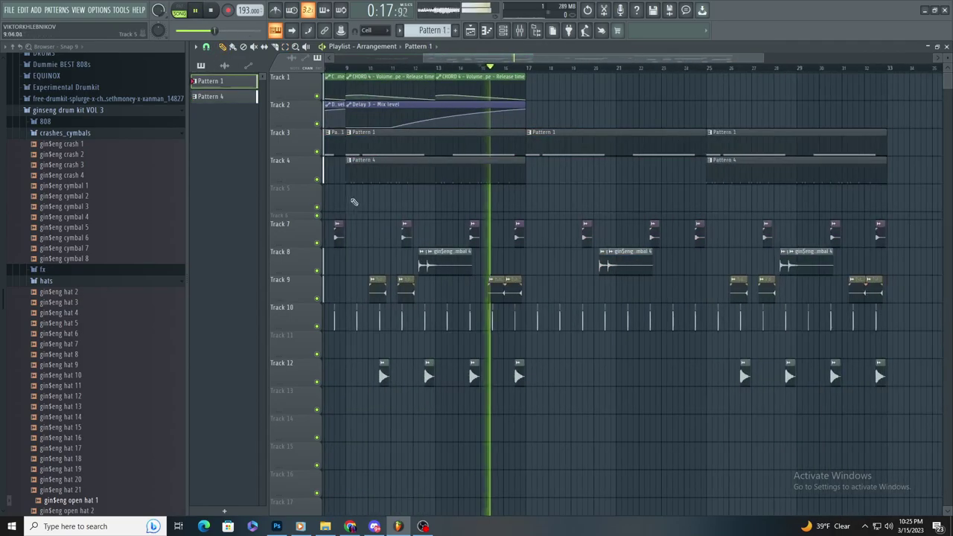
key("space")
right_click(291, 219)
left_click(358, 209)
key("space")
scroll(578, 204, "up", 3)
left_click(582, 202)
right_click(582, 202)
Step: Add gin$eng hat 17 from the ginseng drum kit VOL 3 hats folder as a new channel and route it to mixer insert 33
left_click(99, 134)
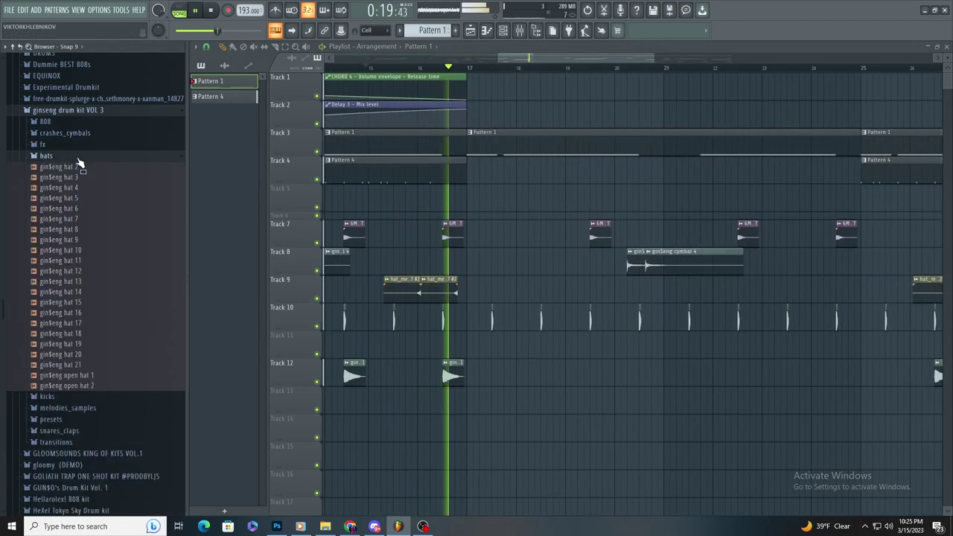
left_click(502, 29)
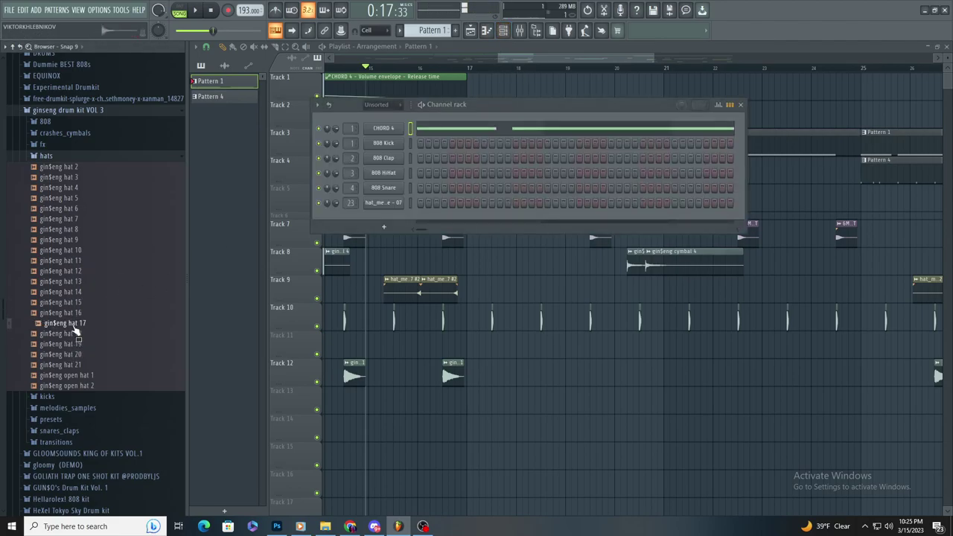
left_click_drag(393, 213, 349, 193)
key("F9")
left_click(858, 79)
key("Escape")
Step: Create Pattern 9 and place it on Track 5 from bar 17 through to bar 33
left_click(471, 32)
left_click(507, 189)
right_click(507, 189)
left_click(454, 30)
left_click(477, 196)
scroll(477, 197, "down", 3)
left_click_drag(494, 198, 827, 217)
Step: Draw five C5 gin$eng hat 17 notes two steps apart from the start of bar 1 in Pattern 9
left_click(487, 30)
key("space")
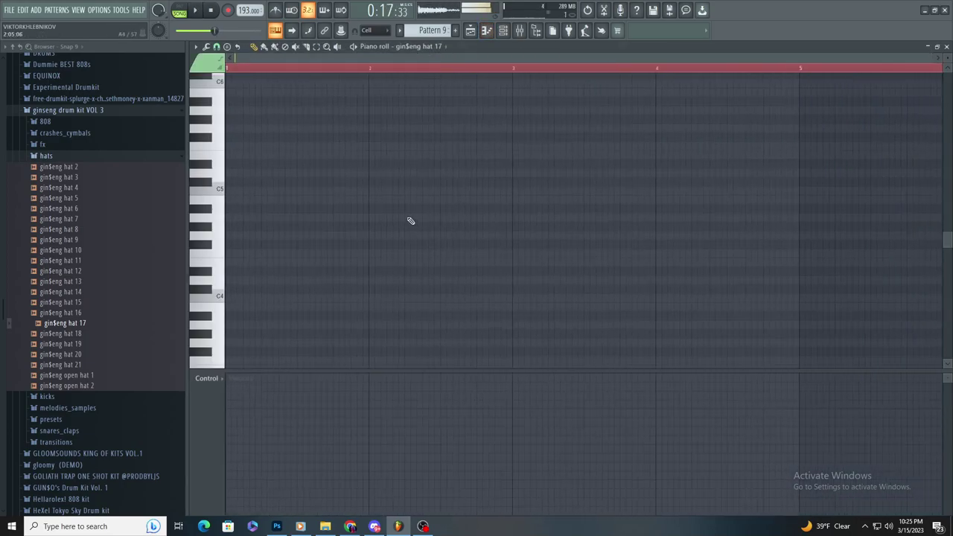
key("ctrl+z")
scroll(268, 221, "up", 3)
key("space")
scroll(284, 226, "down", 3)
left_click(256, 190)
key("space")
left_click(289, 190)
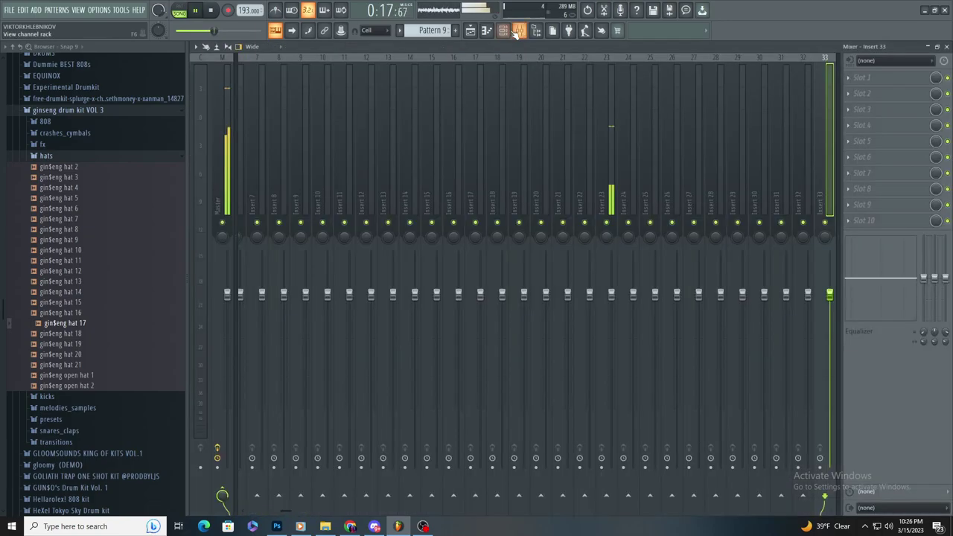
Step: Enable the volume envelope of gin$eng hat 17 and create an automation clip for its attack time
key("F6")
left_click(383, 215)
left_click(353, 107)
key("space")
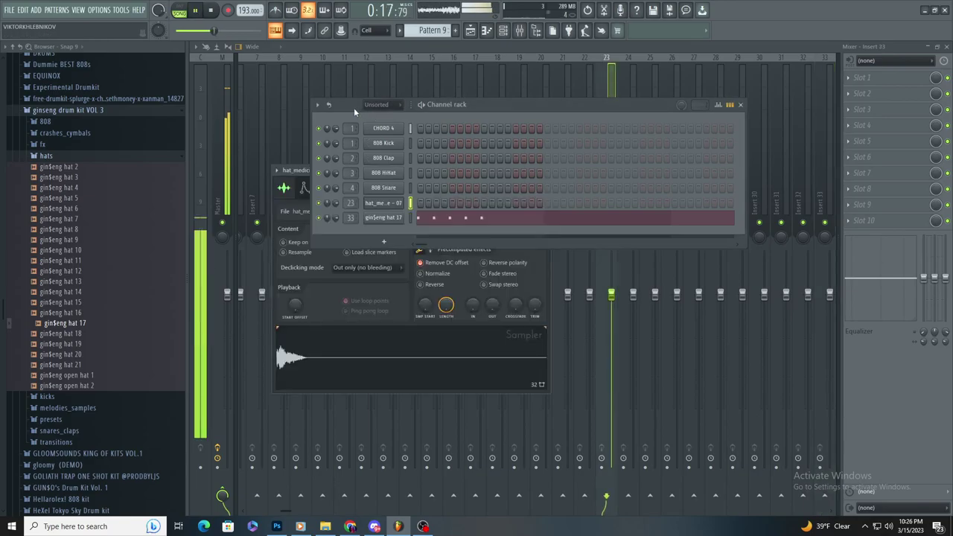
left_click(395, 219)
left_click(238, 124)
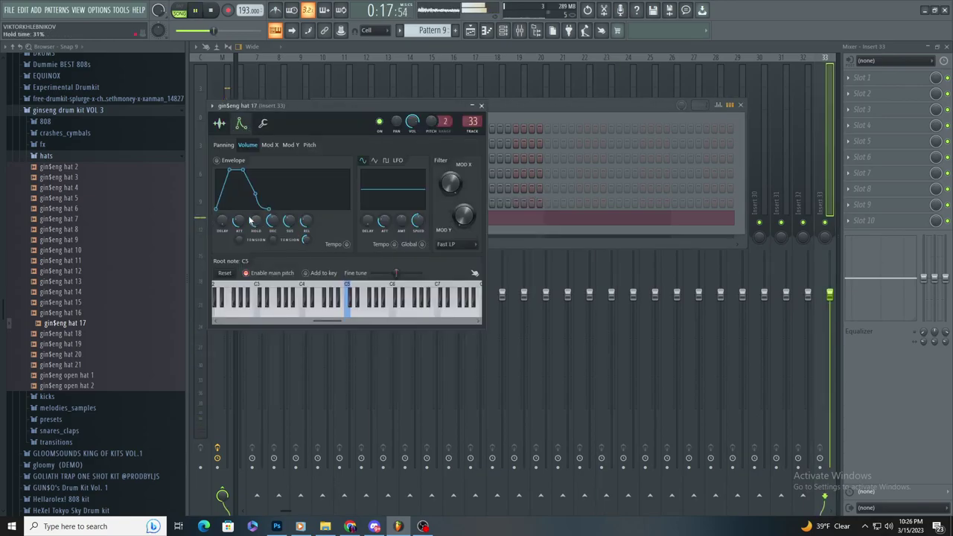
left_click_drag(341, 112, 577, 232)
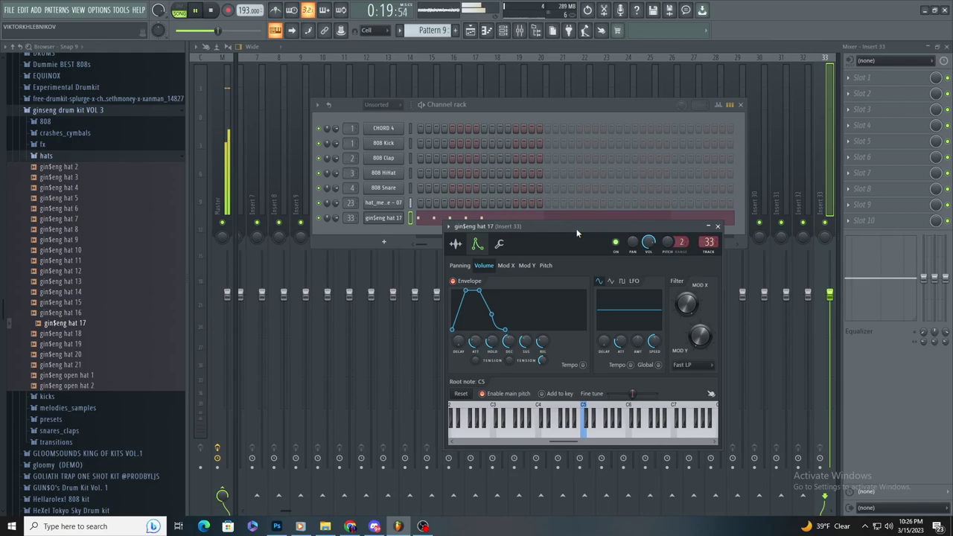
right_click(475, 341)
left_click(514, 428)
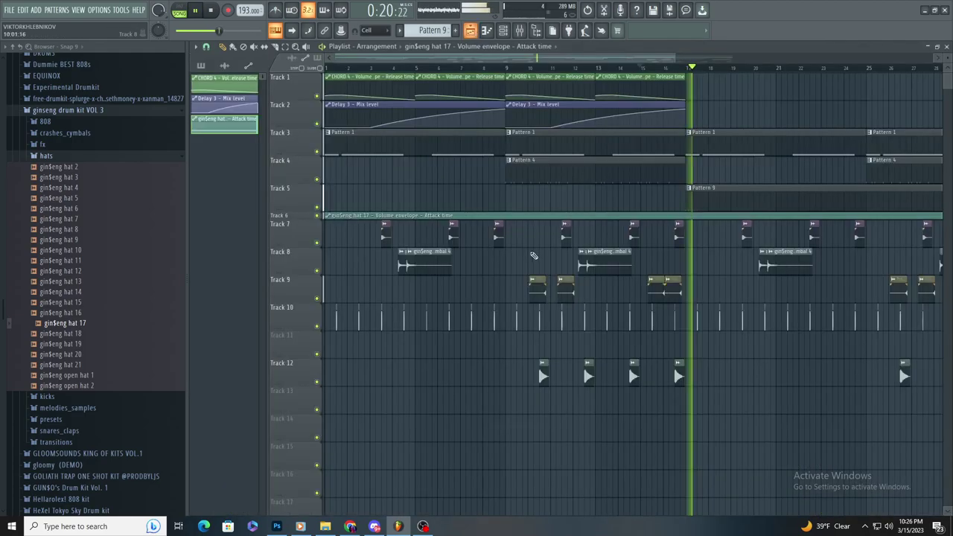
key("space")
double_click(502, 215)
key("Escape")
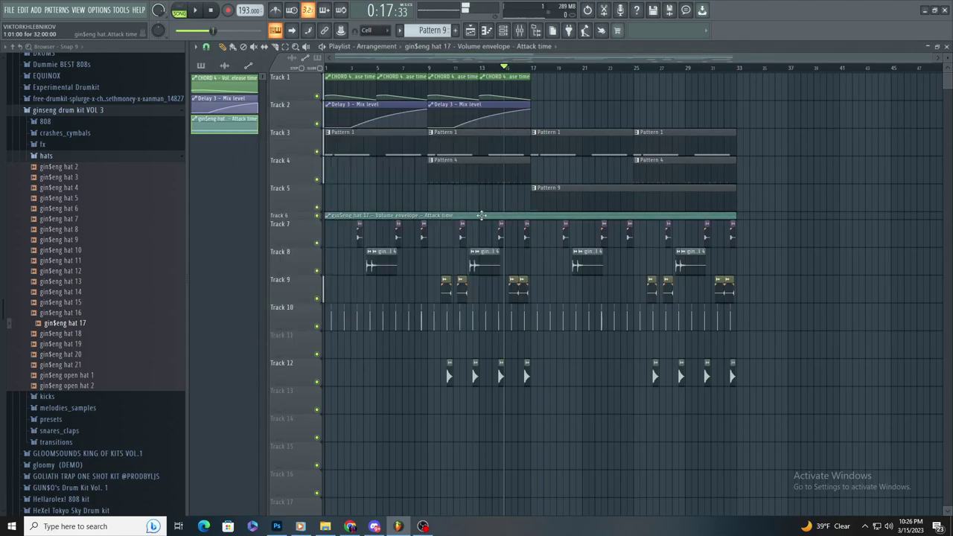
double_click(350, 216)
key("Escape")
right_click(297, 214)
left_click(289, 218)
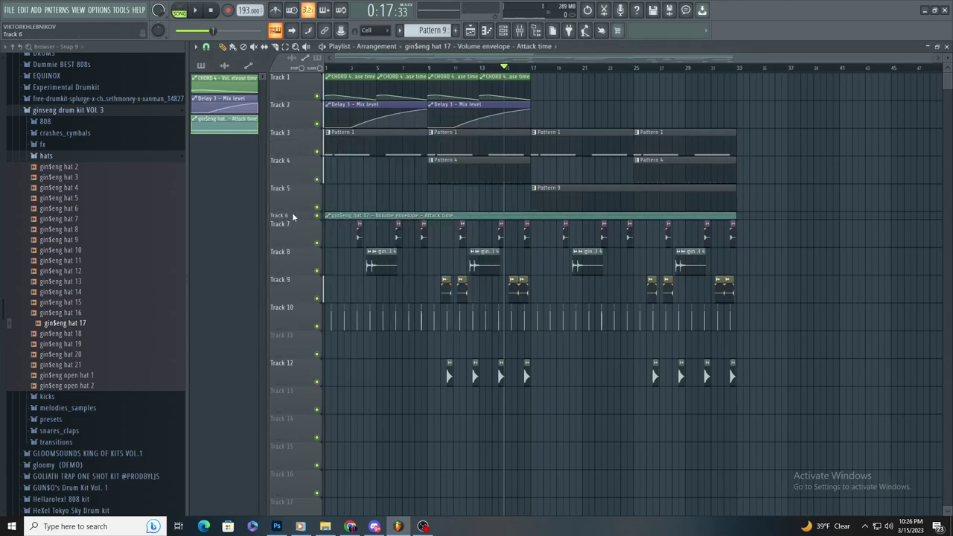
left_click(292, 217)
left_click(414, 191)
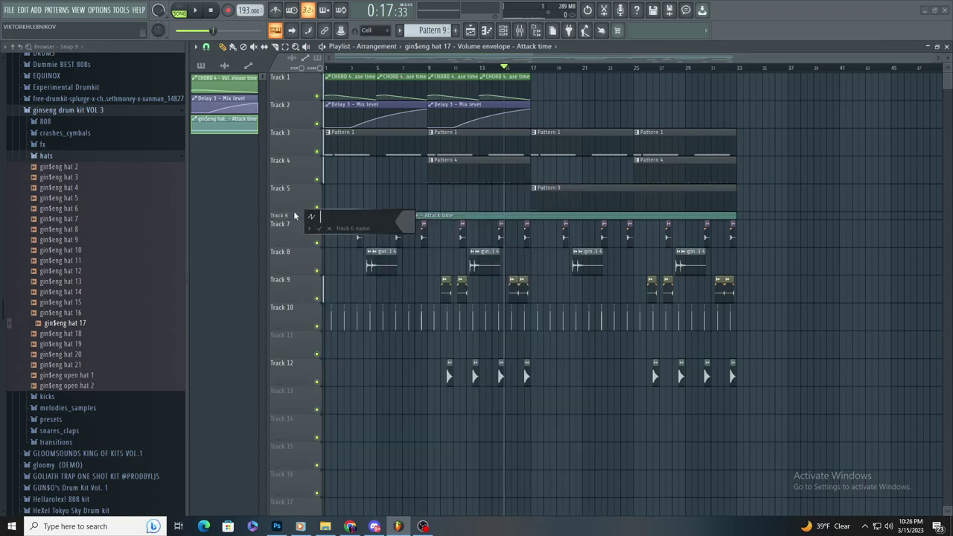
Step: Enlarge Track 6 to the height of the other tracks so its attack time automation can be edited, and start playback
left_click_drag(280, 211, 278, 192)
scroll(272, 191, "up", 2)
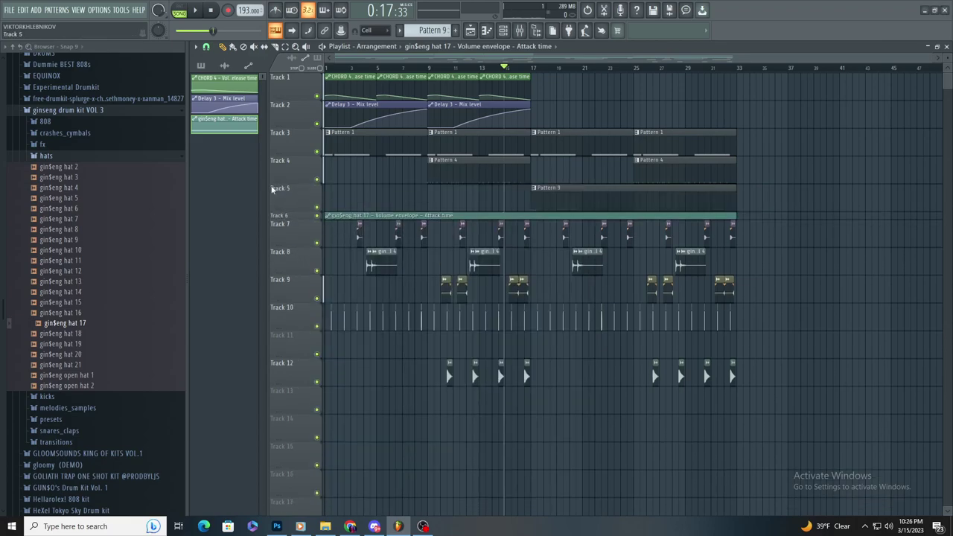
scroll(272, 217, "up", 2)
scroll(449, 258, "up", 1)
key("space")
scroll(510, 258, "up", 3)
scroll(493, 239, "up", 3)
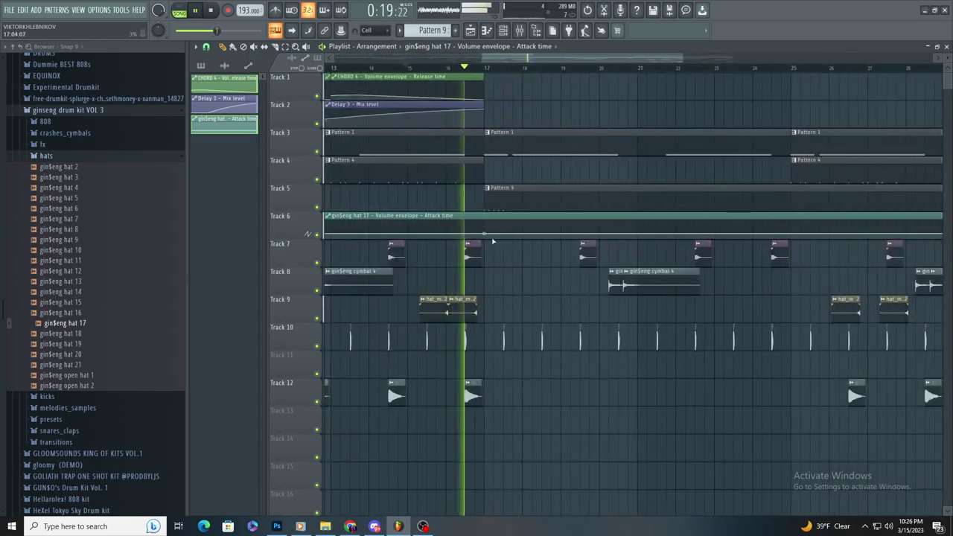
Step: Shape the attack time automation from bar 17 to 21 with falling curves that jump up at bars 18 and 19 and a rise into bar 21
key("space")
key("space")
scroll(528, 258, "down", 2)
scroll(633, 214, "up", 1)
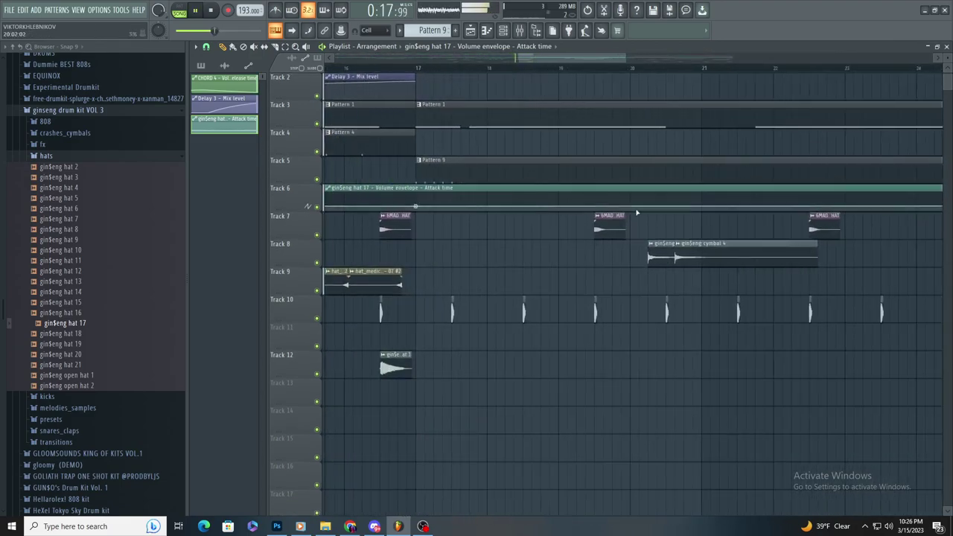
right_click(557, 204)
left_click_drag(487, 209, 492, 213)
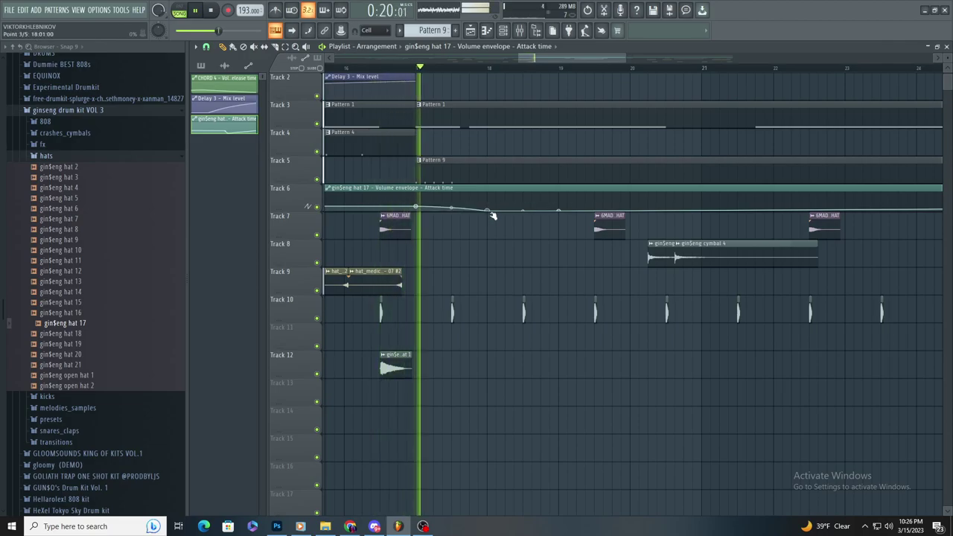
key("space")
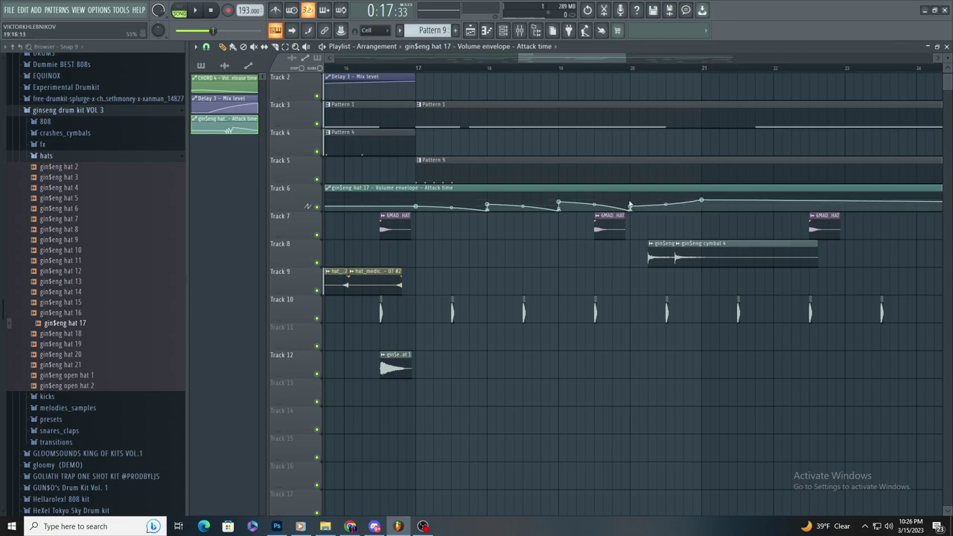
right_click(629, 206)
left_click(646, 221)
Step: Duplicate the gin$eng hat 17 notes of Pattern 9's bar 1 into bar 2
double_click(497, 173)
scroll(306, 70, "down", 2)
left_click(317, 46)
left_click_drag(348, 88, 159, 285)
key("ctrl+b")
scroll(401, 270, "up", 3)
scroll(401, 270, "down", 3)
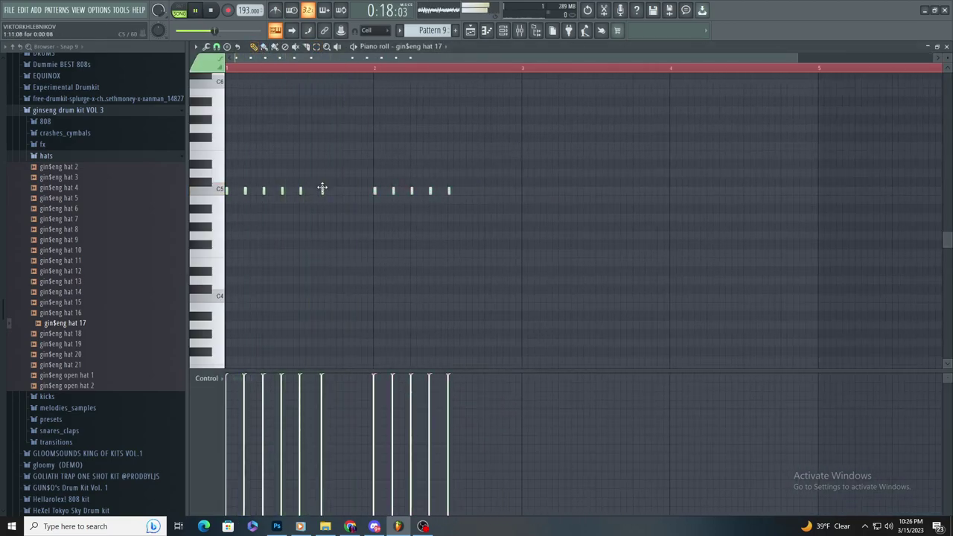
Step: Duplicate Pattern 9's bars 1 and 2 into bars 3 and 4, and fill the gaps with C5 notes every two steps
left_click(316, 46)
left_click_drag(230, 90, 596, 270)
key("ctrl+b")
scroll(350, 194, "up", 2)
left_click(254, 46)
left_click(419, 191)
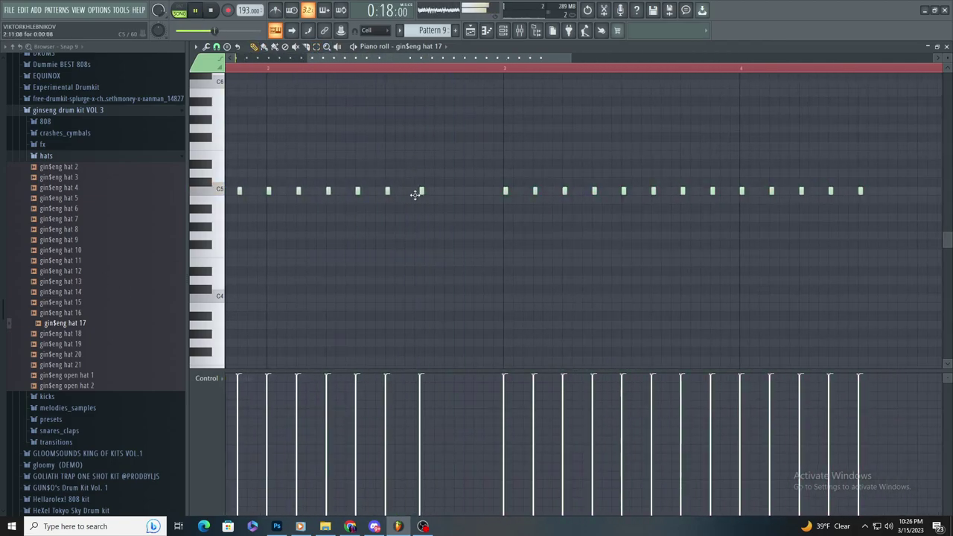
scroll(574, 239, "down", 3)
scroll(650, 285, "up", 3)
left_click(489, 197)
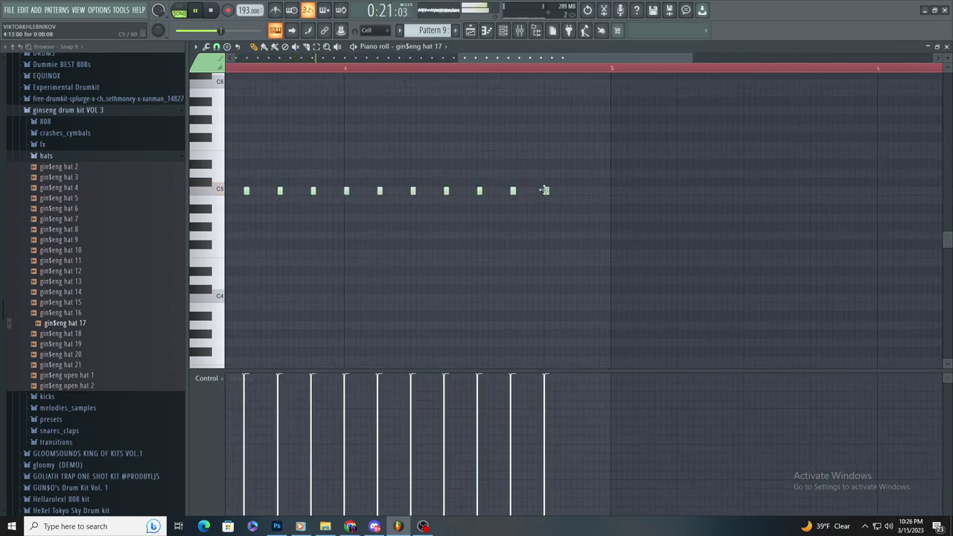
Step: Duplicate all hat notes in bars 1 to 4 of Pattern 9 so the copy starts at bar 5, and return to the playlist
key("F5")
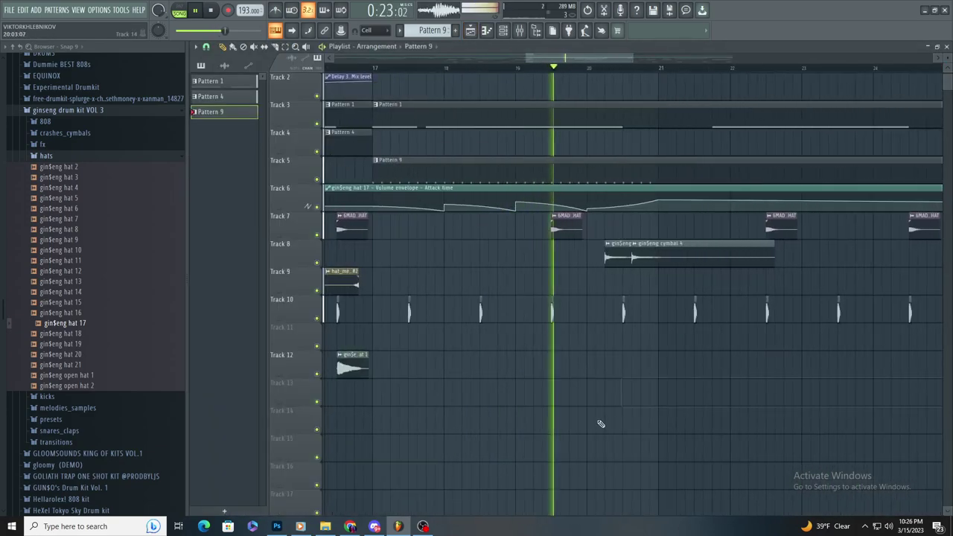
scroll(610, 419, "down", 2)
scroll(535, 384, "up", 3)
scroll(566, 372, "down", 3)
double_click(544, 166)
scroll(405, 233, "down", 3)
left_click(316, 47)
left_click_drag(226, 115, 627, 363)
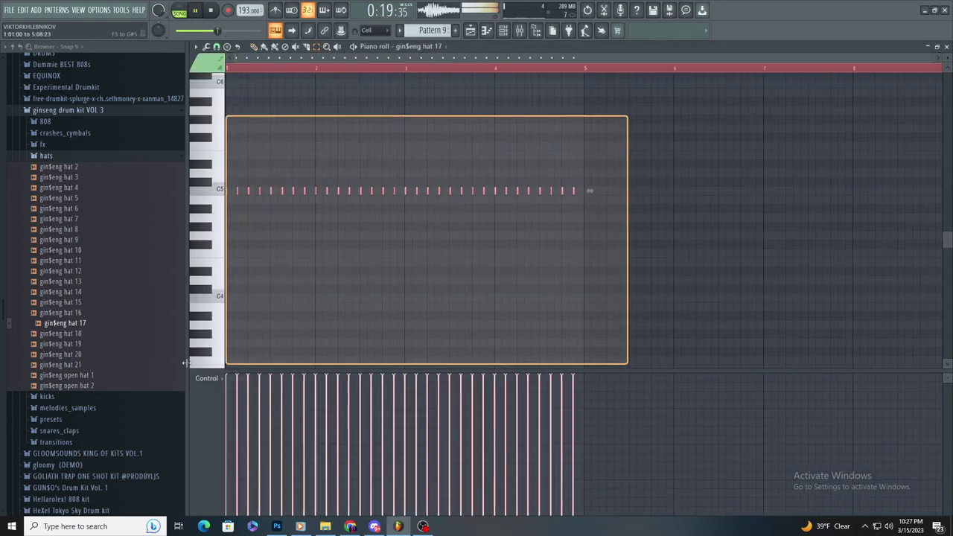
scroll(725, 285, "up", 3)
key("ctrl+b")
scroll(737, 287, "down", 3)
left_click(471, 31)
scroll(573, 204, "down", 2)
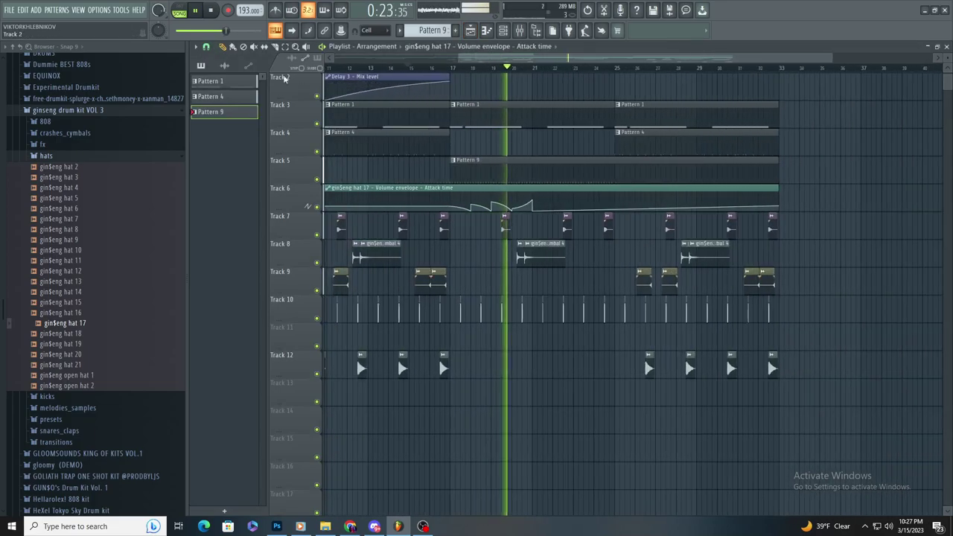
Step: Replace the attack time automation after bar 21 with copies of the bar 17 to 21 shape at bars 21, 25 and 29
scroll(356, 206, "up", 3)
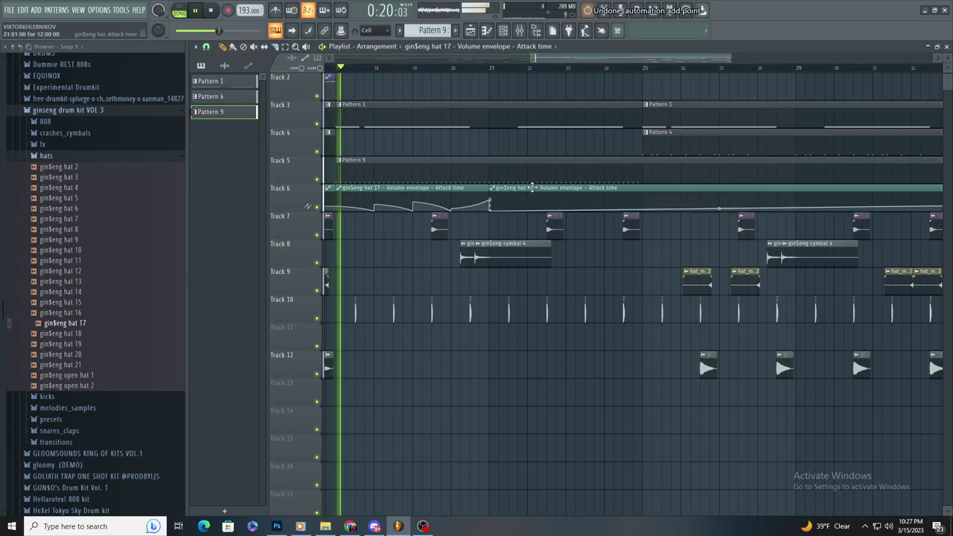
left_click(470, 183)
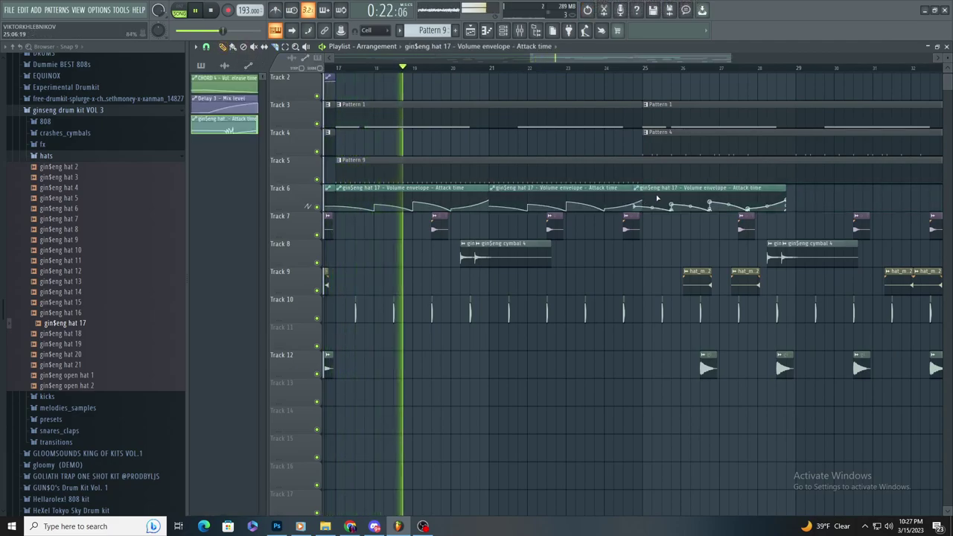
scroll(740, 192, "down", 3)
scroll(681, 202, "up", 3)
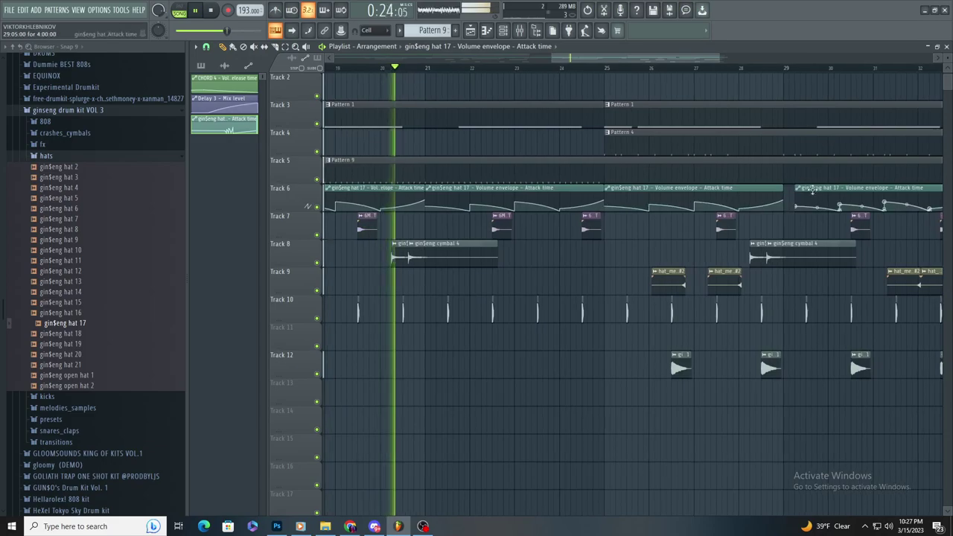
right_click(557, 266)
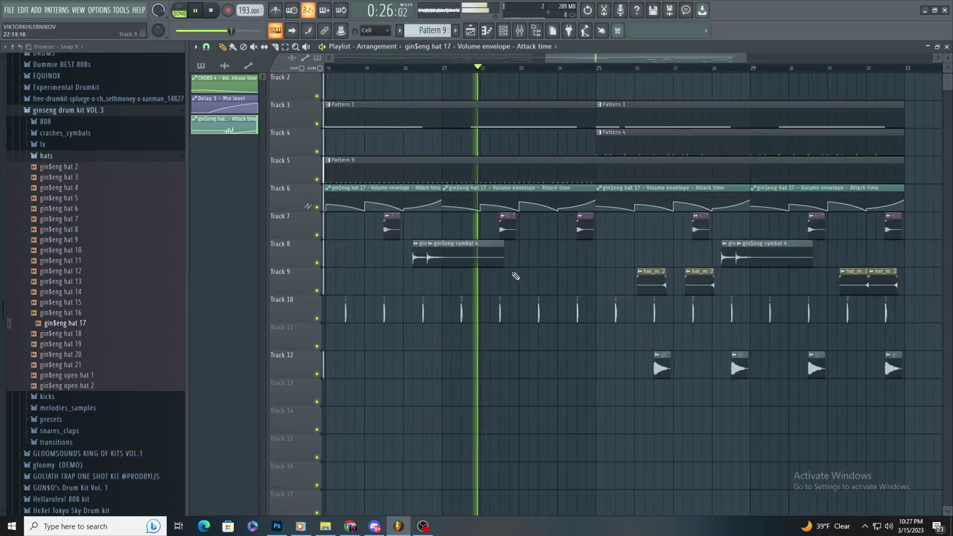
Step: Shorten the Pattern 9 clip to end at bar 25 and place another Pattern 9 clip on Track 5 from bar 33 to 41
scroll(513, 274, "up", 2)
scroll(521, 305, "down", 3)
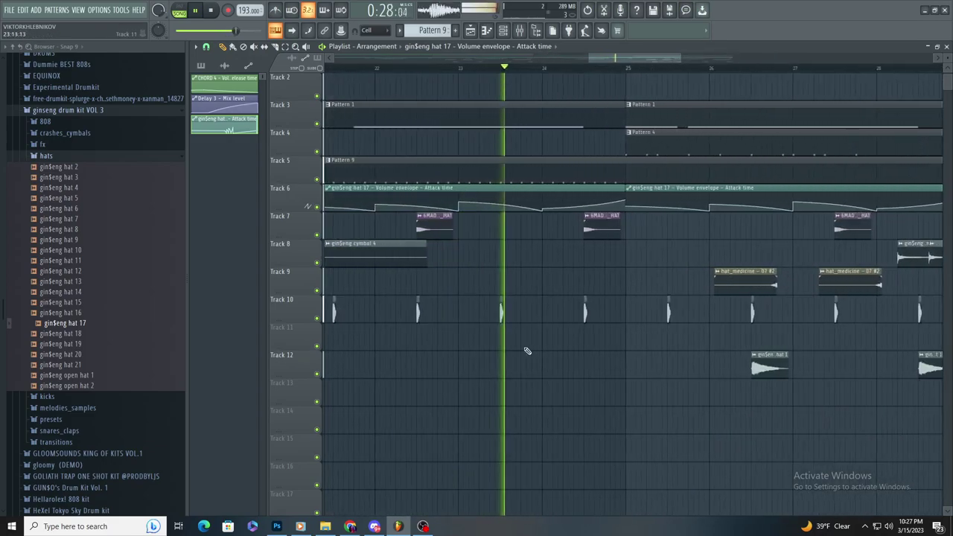
scroll(573, 376, "up", 3)
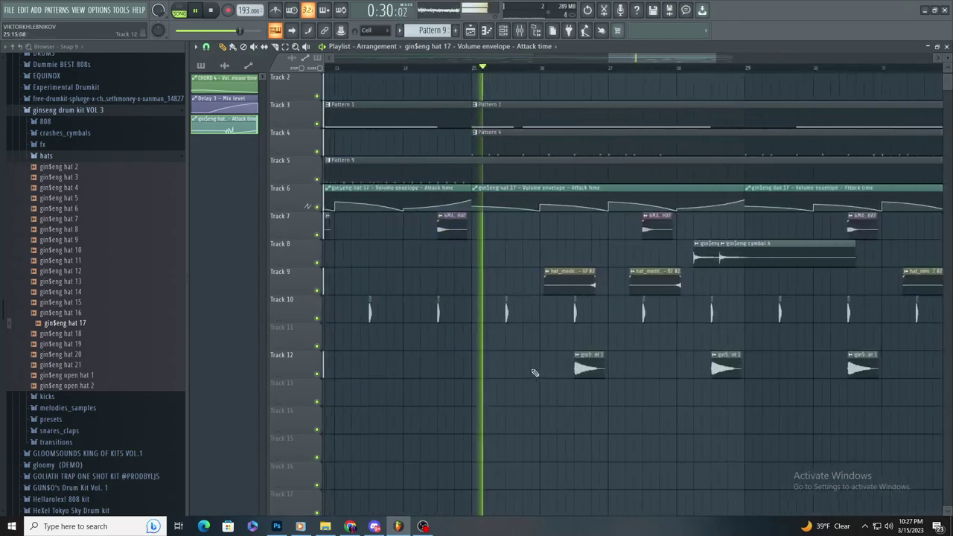
scroll(543, 379, "down", 1)
scroll(599, 388, "up", 1)
scroll(600, 388, "down", 3)
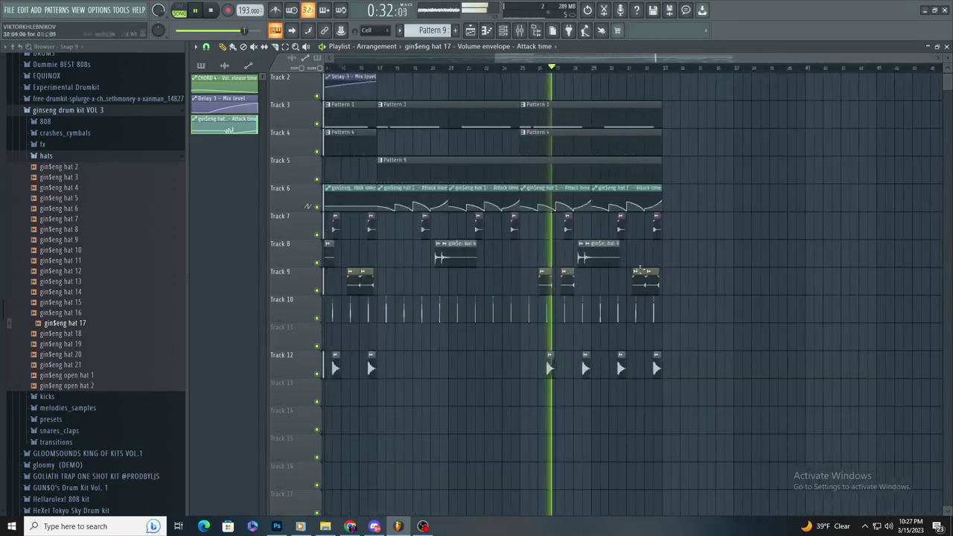
key("space")
key("space")
left_click_drag(658, 171, 520, 233)
left_click_drag(682, 167, 663, 162)
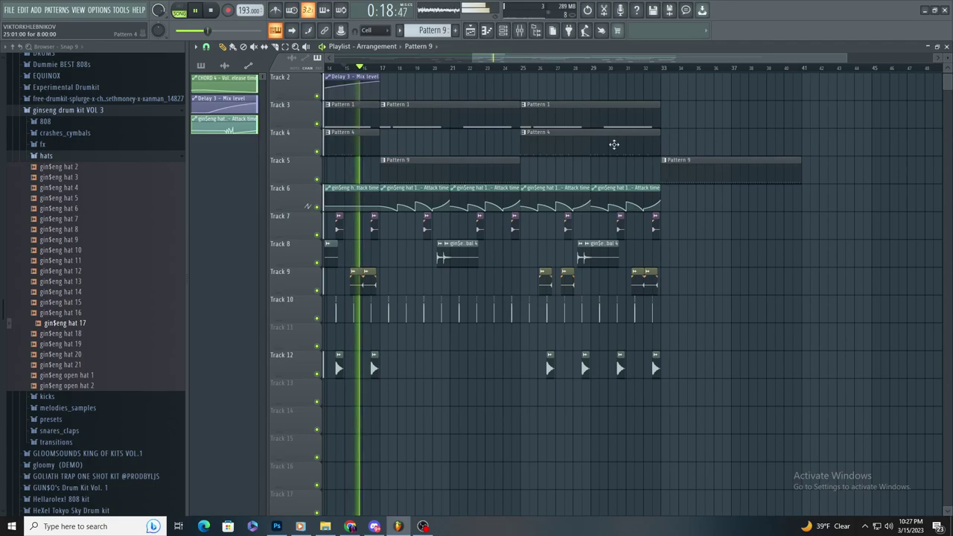
Step: Create a new empty pattern and place its clip on Track 2 starting at bar 25
left_click(455, 30)
left_click(522, 80)
left_click_drag(529, 84, 562, 91)
key("ctrl+z")
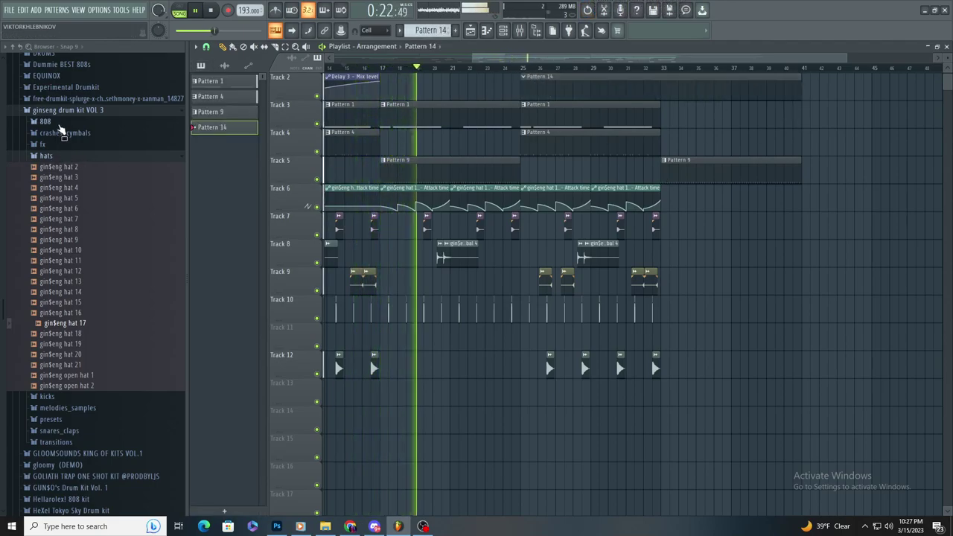
Step: Load the gin$eng 808 6 sample from the ginseng drum kit's 808 folder as a new channel
left_click(45, 121)
left_click(503, 30)
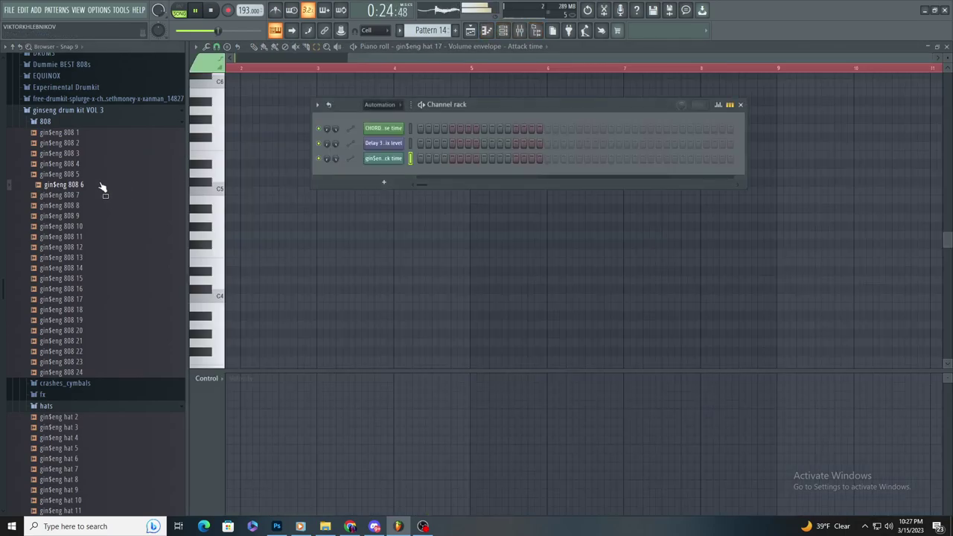
left_click_drag(396, 117, 581, 246)
left_click(394, 189)
Step: Route the gin$eng 808 6 channel to mixer track 36 and insert Fruity Parametric EQ 2 in its first effect slot
left_click_drag(350, 202, 350, 141)
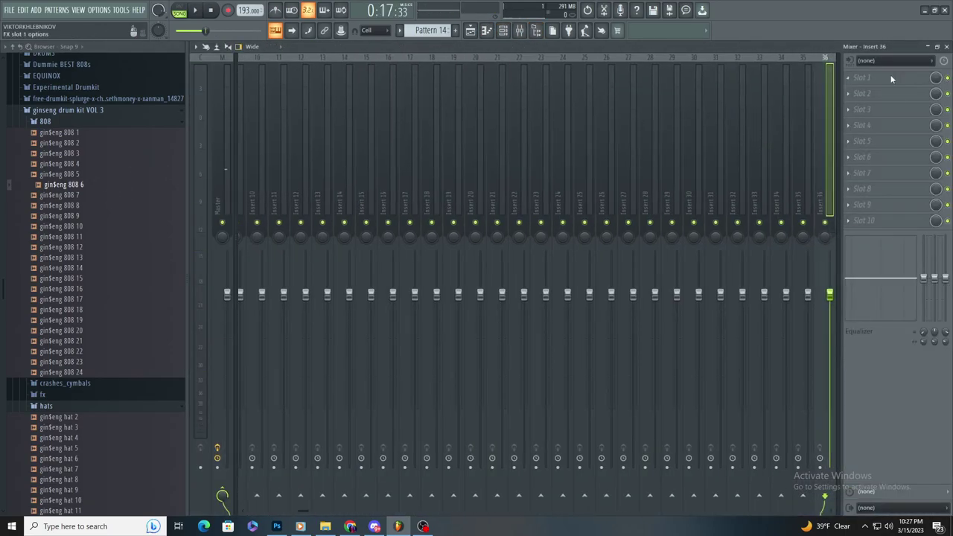
left_click(896, 81)
left_click(733, 345)
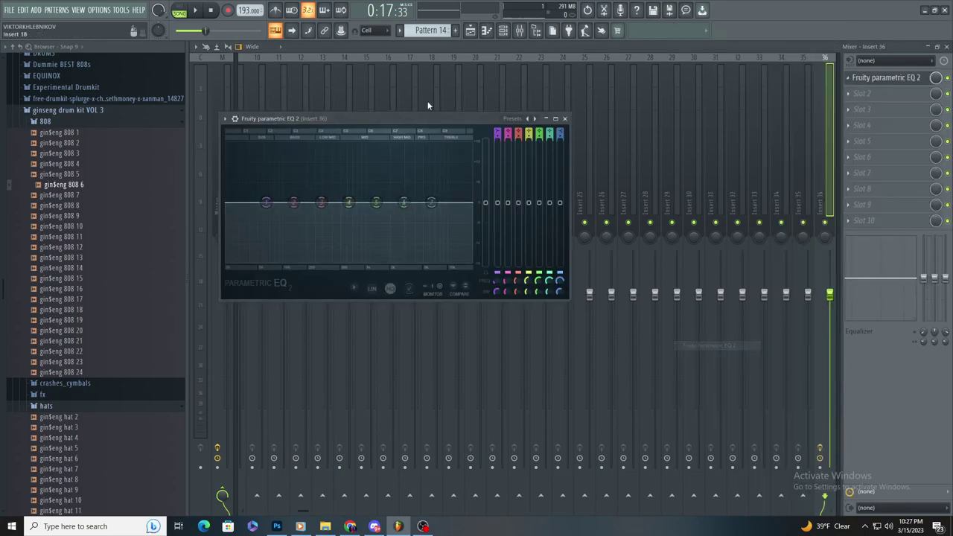
Step: Enable the volume envelope on the gin$eng 808 6 channel and return to its sample settings
left_click(488, 31)
left_click(503, 32)
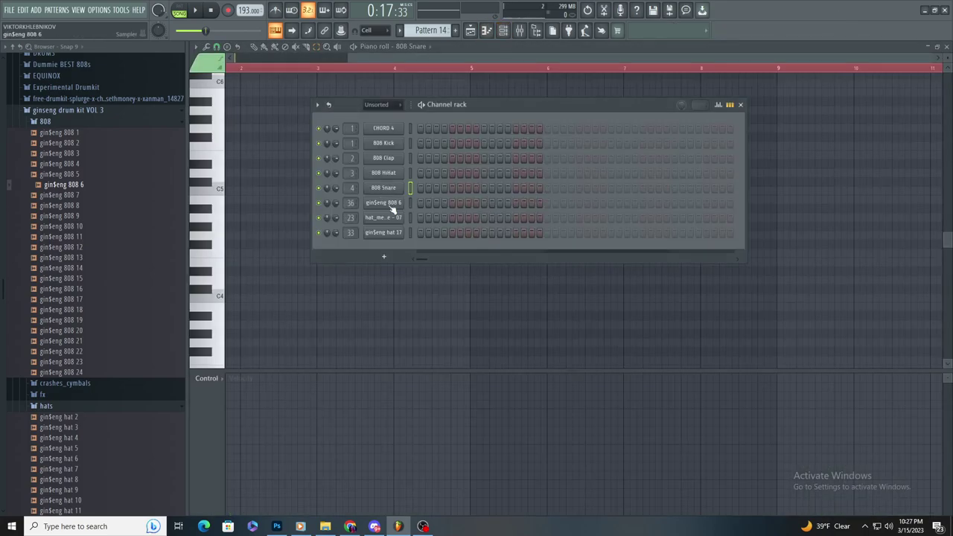
left_click(391, 206)
left_click(267, 149)
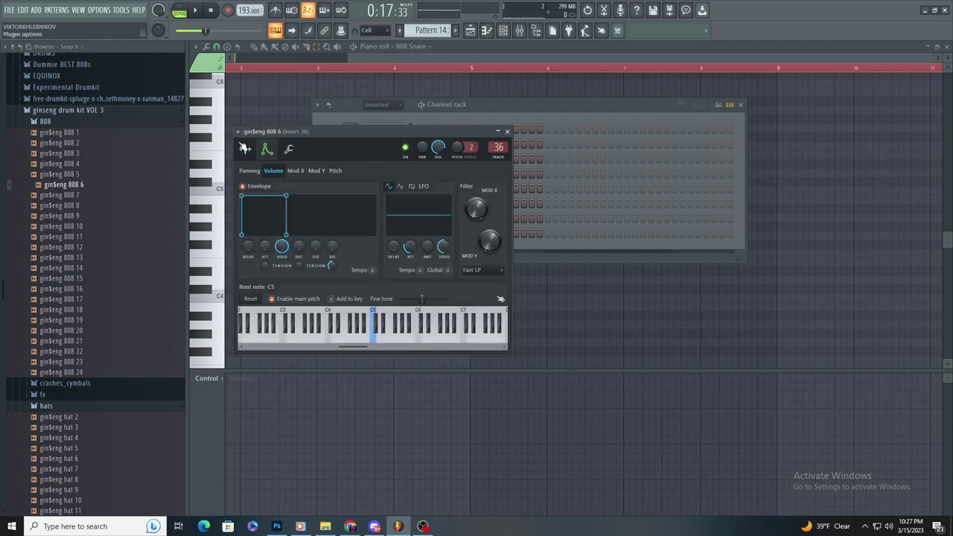
left_click(244, 147)
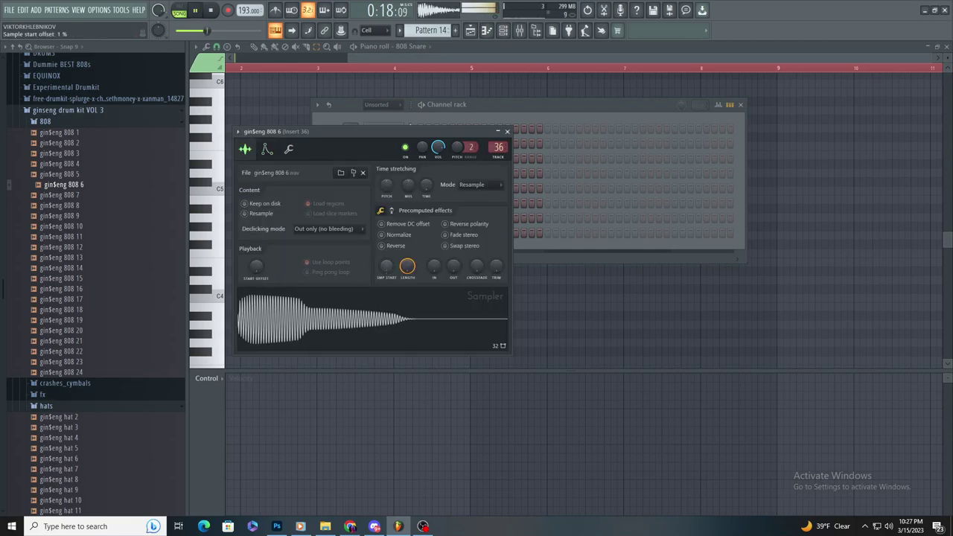
Step: Play the arrangement and open the gin$eng 808 6 piano roll for the empty Pattern 14
left_click(471, 31)
left_click(471, 31)
left_click(483, 50)
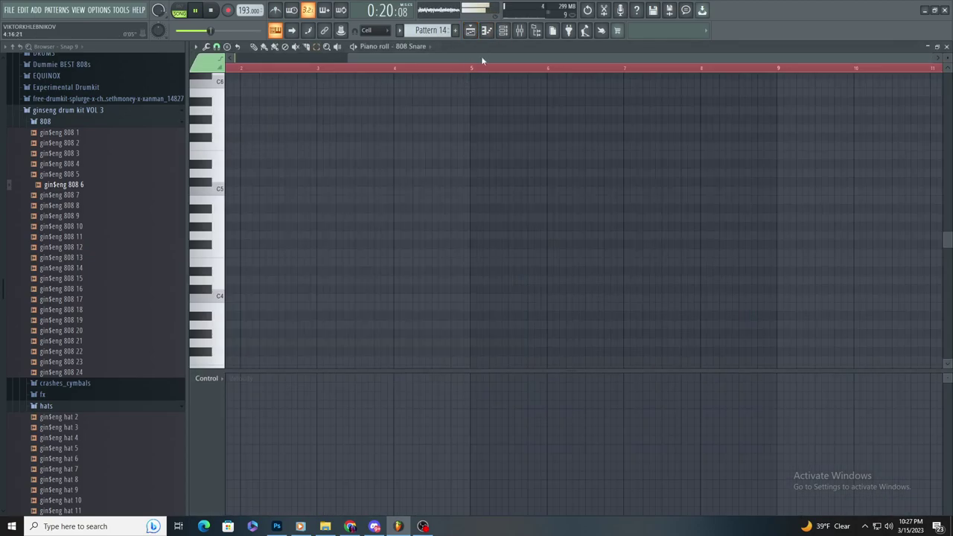
left_click(474, 32)
left_click(508, 69)
left_click(536, 77)
left_click(491, 31)
left_click(487, 31)
key("space")
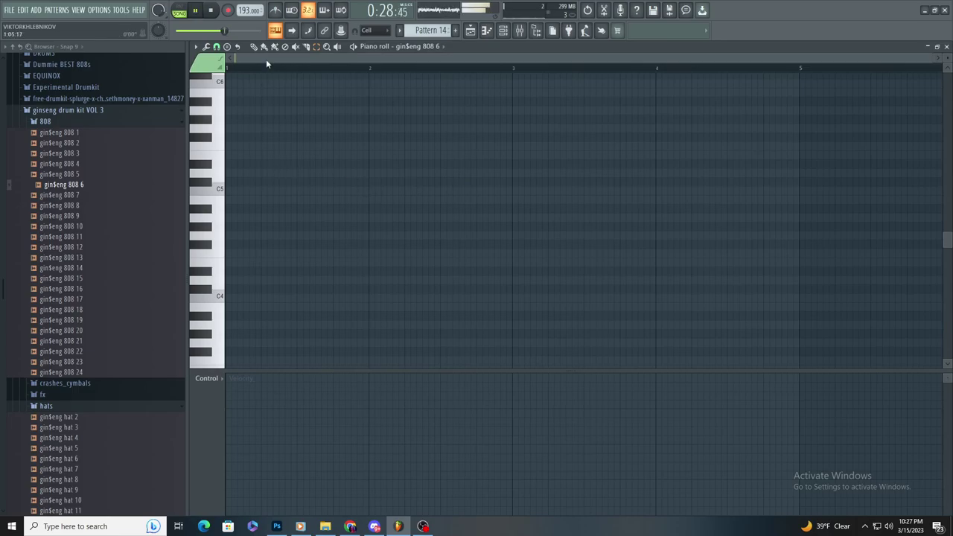
Step: Draw two C5 notes for gin$eng 808 6, from bar 1 to 3 and from three quarters into bar 3 to bar 5
mouse_move(228, 190)
left_mouse_down()
mouse_move(437, 258)
mouse_move(513, 206)
mouse_move(629, 193)
mouse_move(563, 261)
mouse_move(543, 267)
left_mouse_up()
left_click(515, 189)
scroll(566, 261, "down", 3)
scroll(664, 202, "up", 3)
scroll(504, 282, "down", 3)
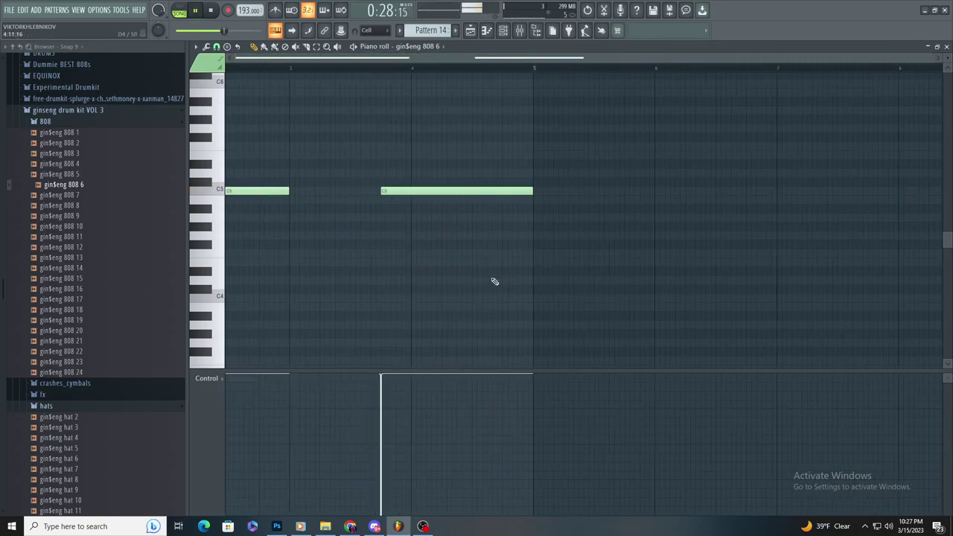
Step: Duplicate the 808 notes of bars 1 to 4 so the copy starts at bar 5, and clear the selection
left_click_drag(641, 160, 304, 256)
key("ctrl+b")
scroll(615, 228, "up", 3)
scroll(583, 207, "down", 4)
left_click(583, 206, "ctrl")
Step: Return to the playlist and play the arrangement with the new 808 pattern from bar 25
left_click(471, 30)
scroll(619, 249, "down", 3)
left_click(707, 255)
key("ctrl+z")
scroll(704, 285, "up", 1)
scroll(705, 283, "down", 1)
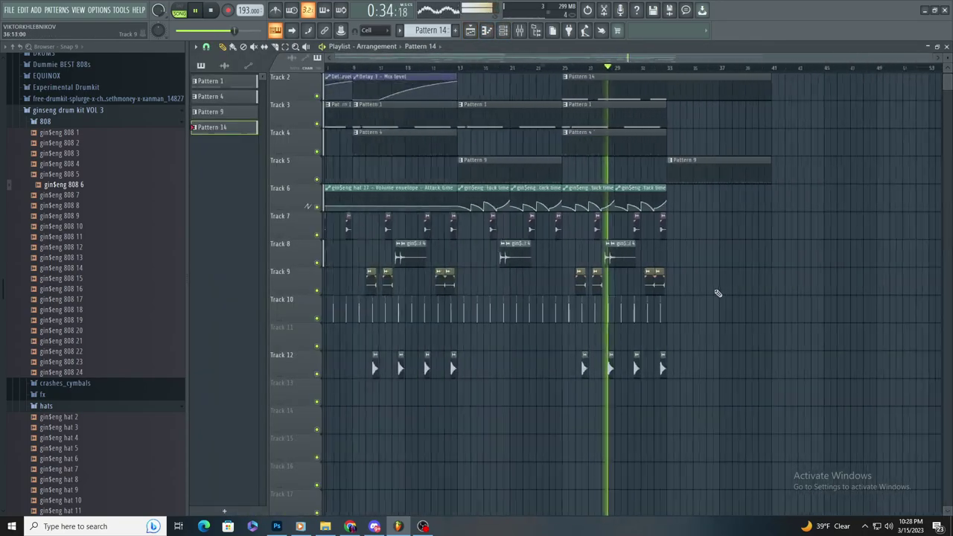
scroll(730, 275, "up", 4)
key("space")
key("space")
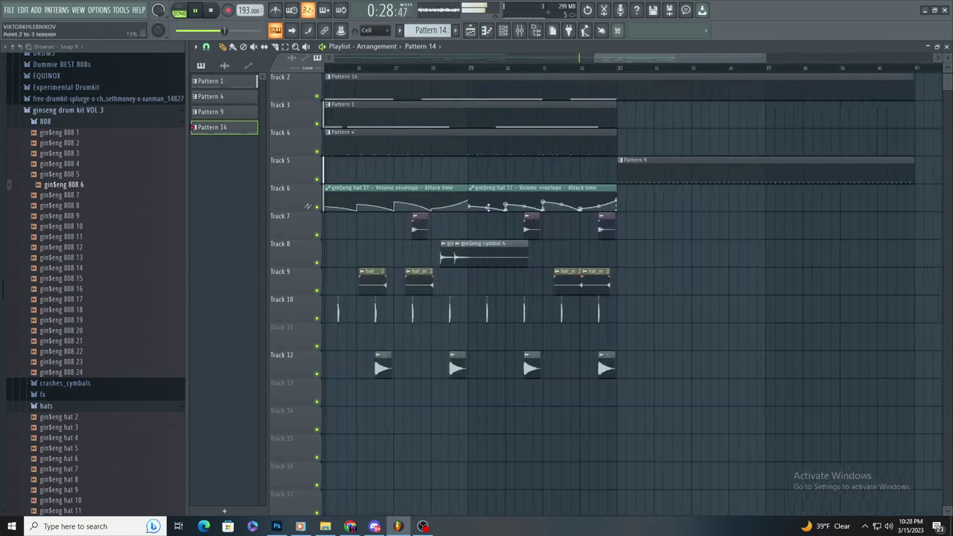
Step: Make Pattern 14's bar 5 note start three quarters into the bar, and add a C5 note filling the gap after bar 7's start
double_click(497, 93)
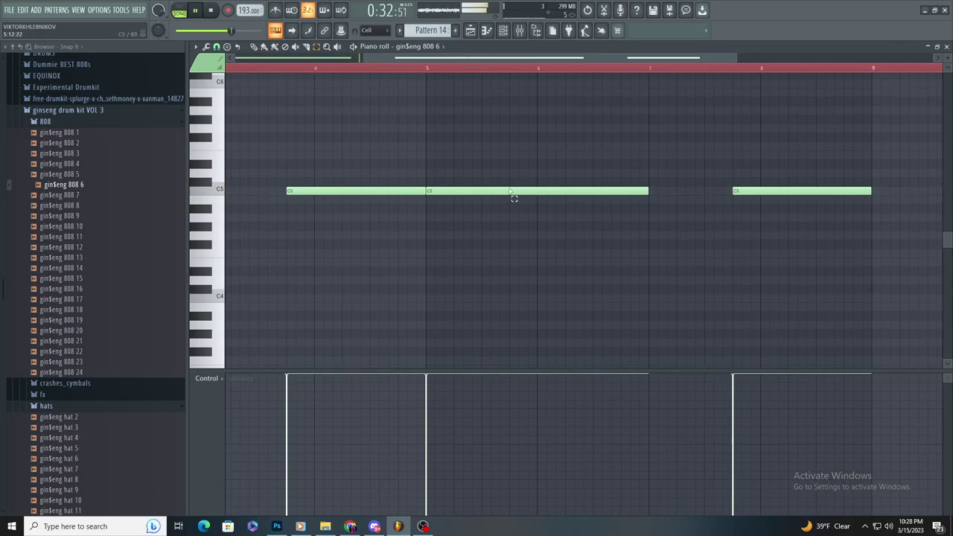
right_click(446, 191)
scroll(511, 194, "up", 3)
left_click_drag(512, 191, 506, 192)
scroll(524, 205, "down", 4)
scroll(606, 283, "up", 3)
left_click(621, 200)
key("space")
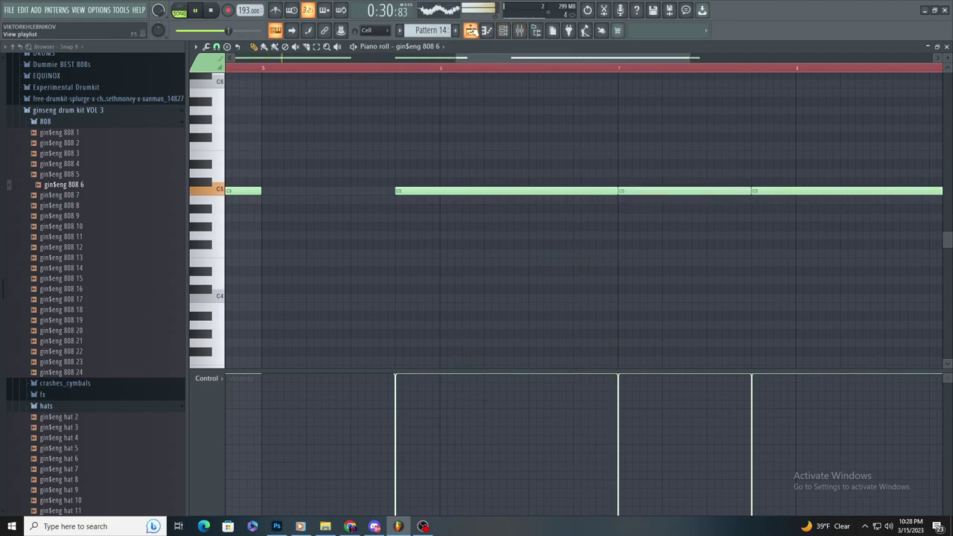
Step: End the Pattern 14 clip at bar 33 and add clips of Patterns 14, 1 and 4 from bar 33 to 41
left_click(470, 30)
left_click_drag(722, 89, 610, 89)
left_click_drag(618, 103, 612, 86)
scroll(628, 119, "up", 3)
left_click(584, 149)
left_click(600, 153)
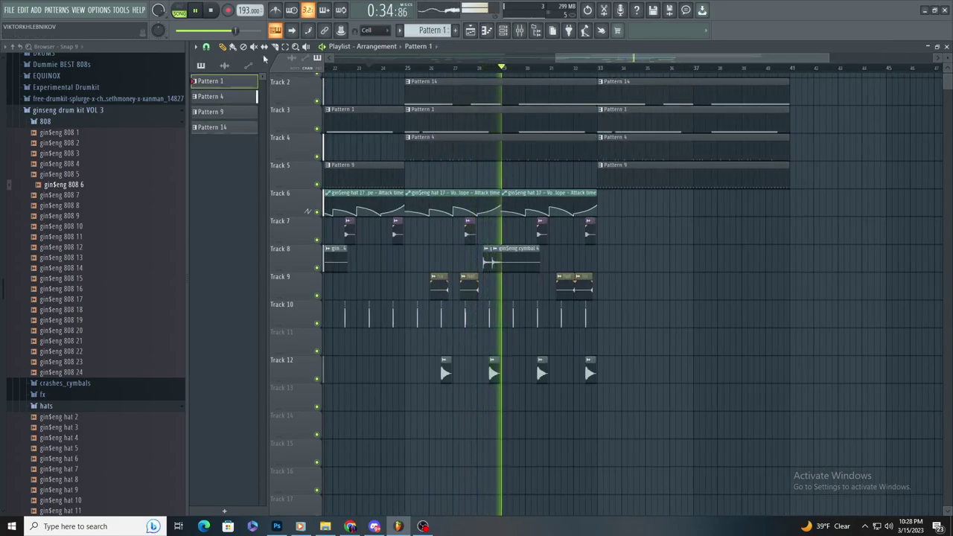
Step: Duplicate the automation and drum clips on Tracks 6 to 12 from bars 25 to 33 into bars 33 to 41
left_click_drag(647, 190, 423, 438)
left_click_drag(676, 409, 412, 192)
scroll(802, 308, "up", 2)
key("ctrl+b")
scroll(512, 253, "up", 3)
left_click(501, 246, "ctrl")
scroll(502, 246, "down", 2)
scroll(503, 247, "up", 2)
scroll(496, 261, "down", 3)
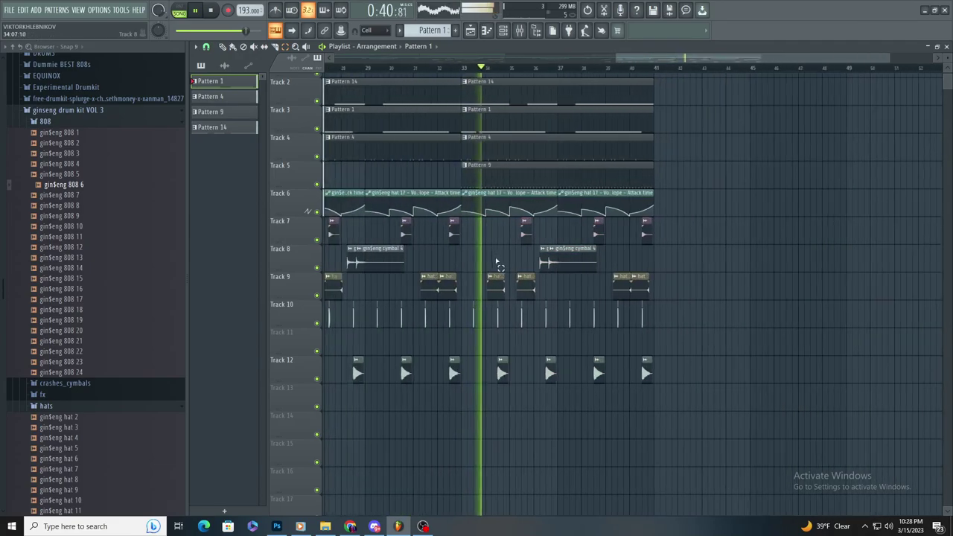
Step: Copy all clips between bars 33 and 41 and paste them from bar 41 to 49
scroll(525, 298, "up", 3)
scroll(745, 346, "down", 4)
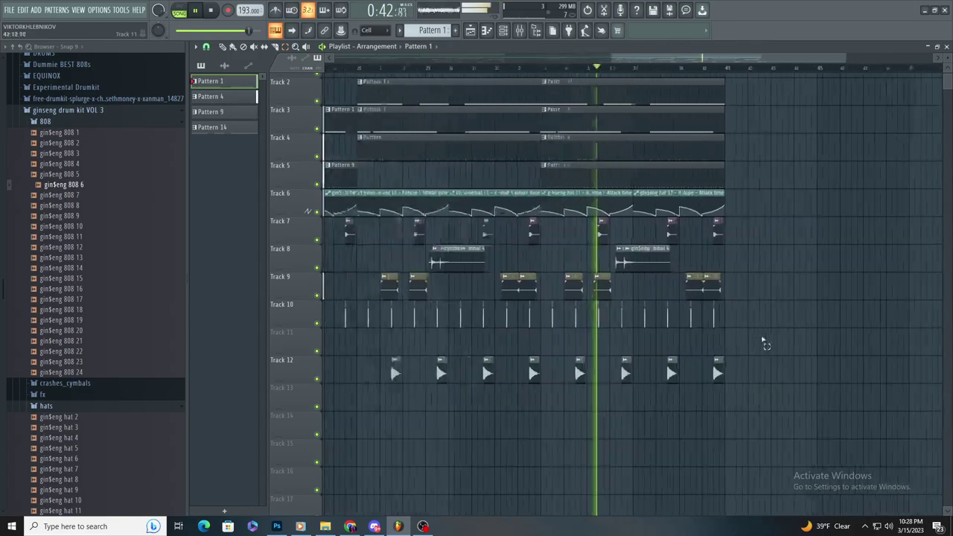
left_click_drag(780, 387, 633, 74)
scroll(800, 216, "up", 4)
key("ctrl+c")
key("ctrl+v")
scroll(596, 221, "down", 2)
key("space")
key("space")
Step: Create a new empty pattern and place its clip on Track 1 from bar 41 to 49
left_click(223, 48)
mouse_move(546, 116)
left_mouse_down()
mouse_move(655, 116)
mouse_move(611, 134)
left_mouse_up()
left_click(756, 169)
right_click(755, 169)
scroll(782, 197, "down", 2)
scroll(804, 217, "up", 1)
scroll(428, 30, "down", 6)
left_click(625, 80)
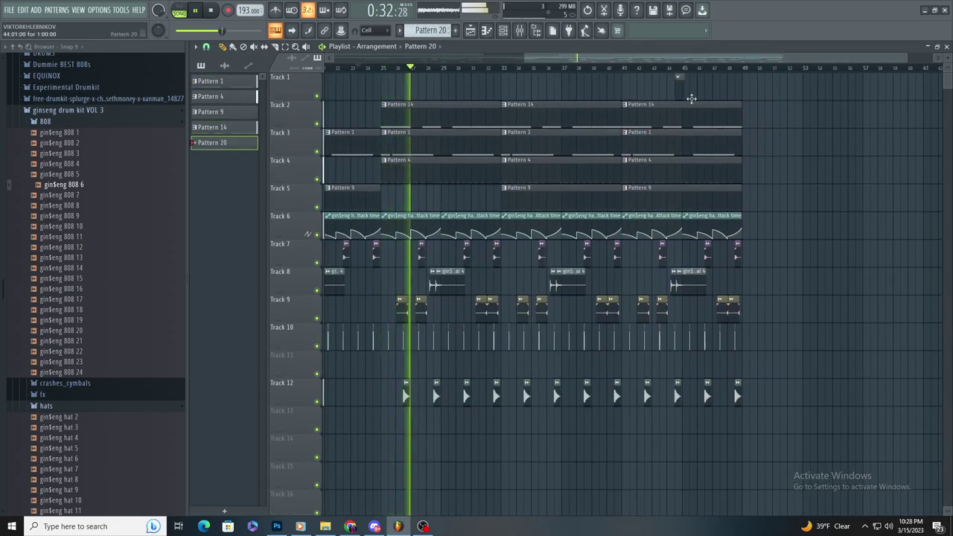
left_click(629, 88)
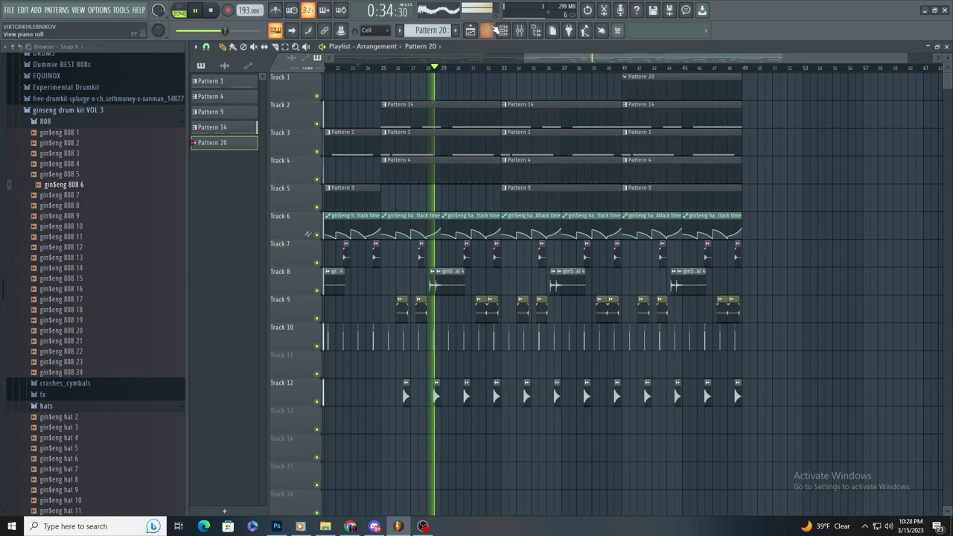
Step: Load gin$eng kick 3 from the ginseng drum kit's kicks folder as a new channel
left_click(502, 31)
left_click(132, 123)
left_click(101, 157)
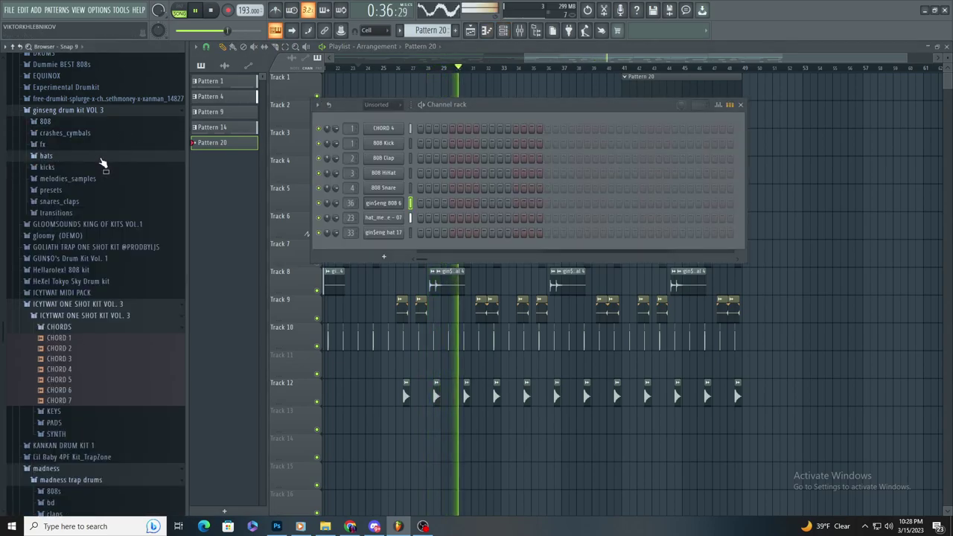
left_click(104, 168)
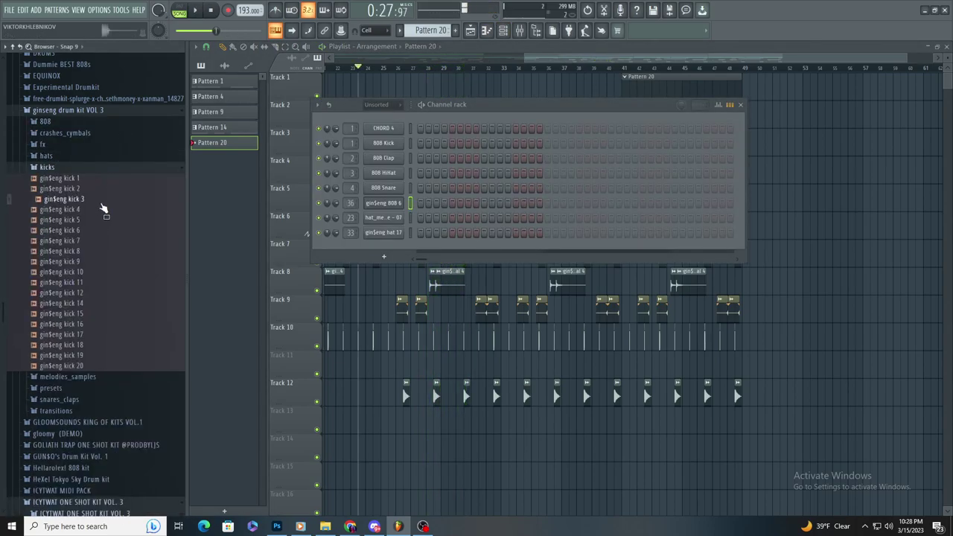
left_click_drag(386, 255, 384, 259)
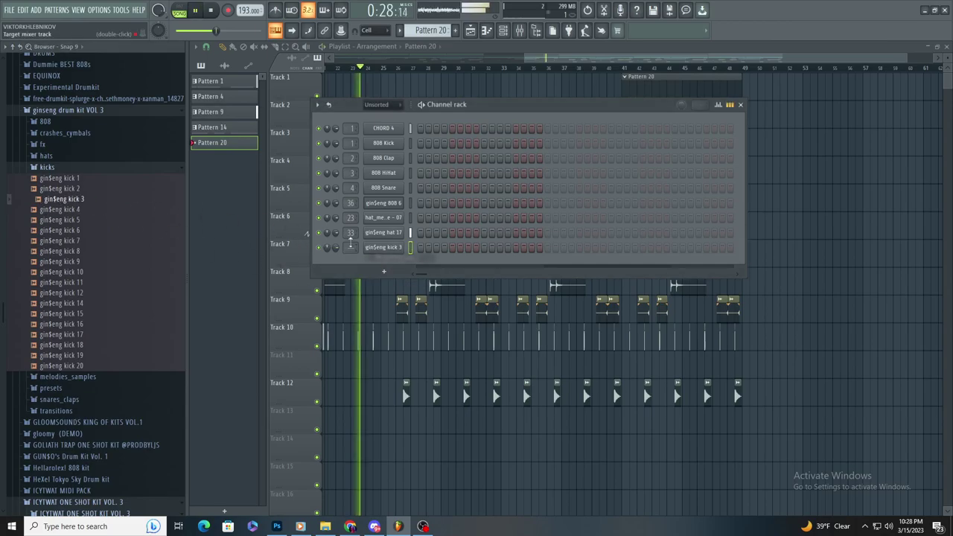
Step: Route gin$eng kick 3 to mixer track 40 and add Fruity Parametric EQ 2 with a steep low cut and a -4.5 dB high shelf near 140 Hz
double_click(355, 247)
left_click(871, 80)
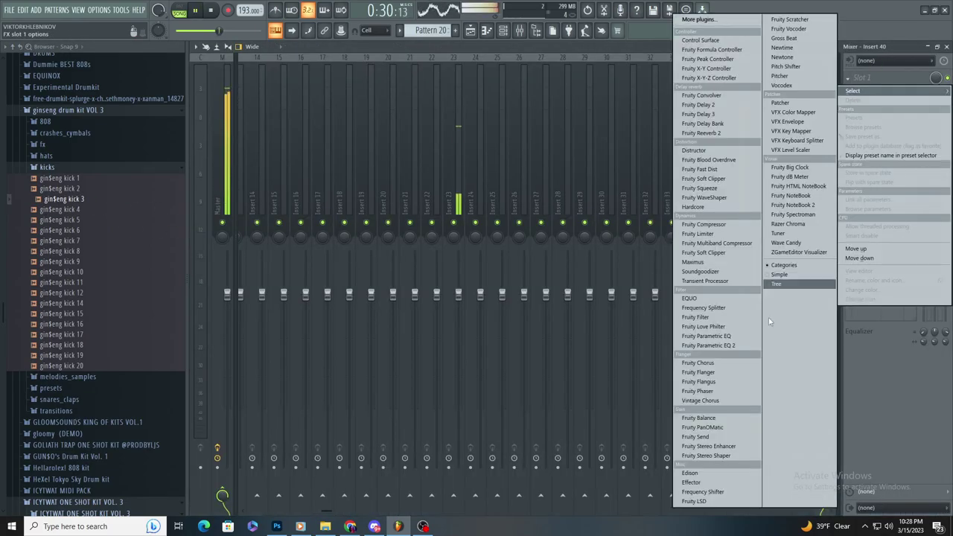
left_click(709, 346)
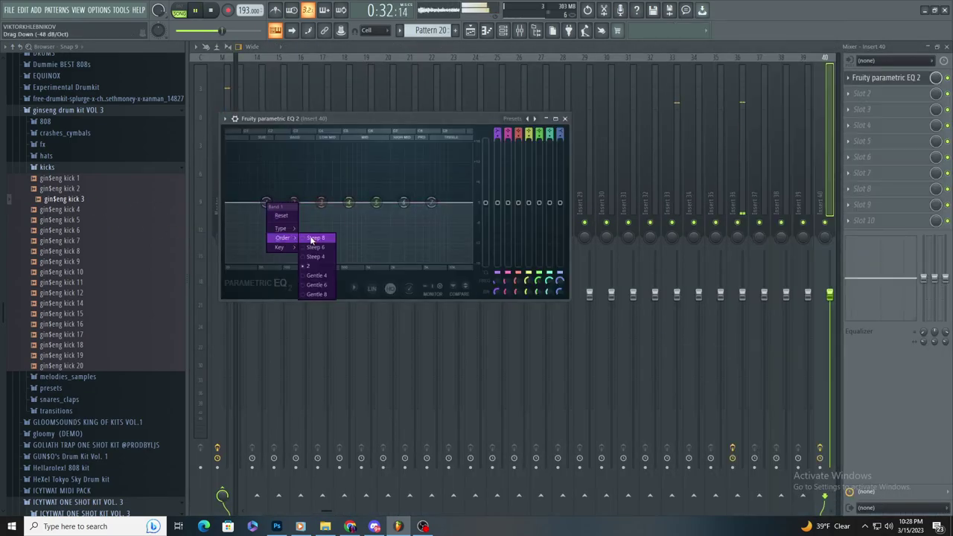
left_click(319, 256)
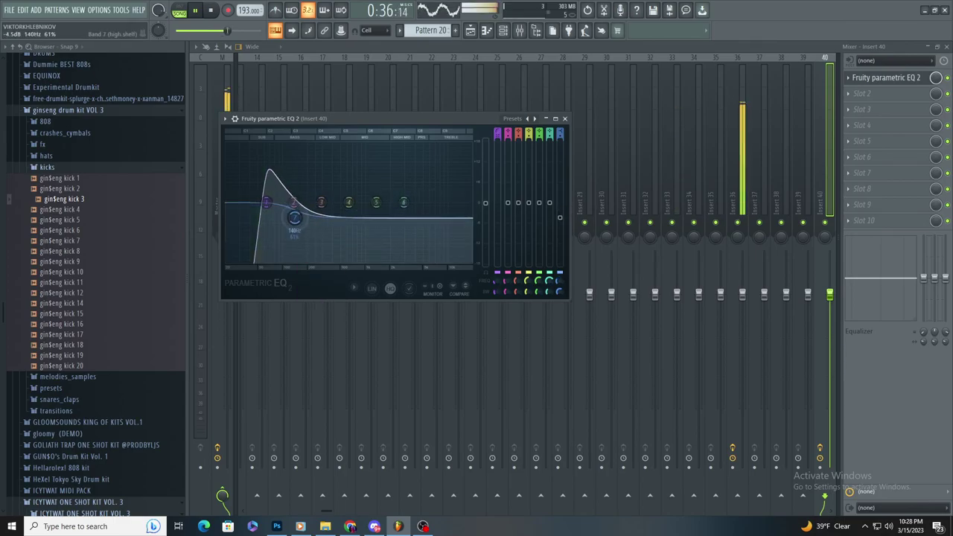
Step: Select Pattern 20 in the playlist and open its gin$eng kick 3 piano roll
left_click(485, 32)
left_click(474, 34)
scroll(695, 119, "up", 3)
left_click(762, 93)
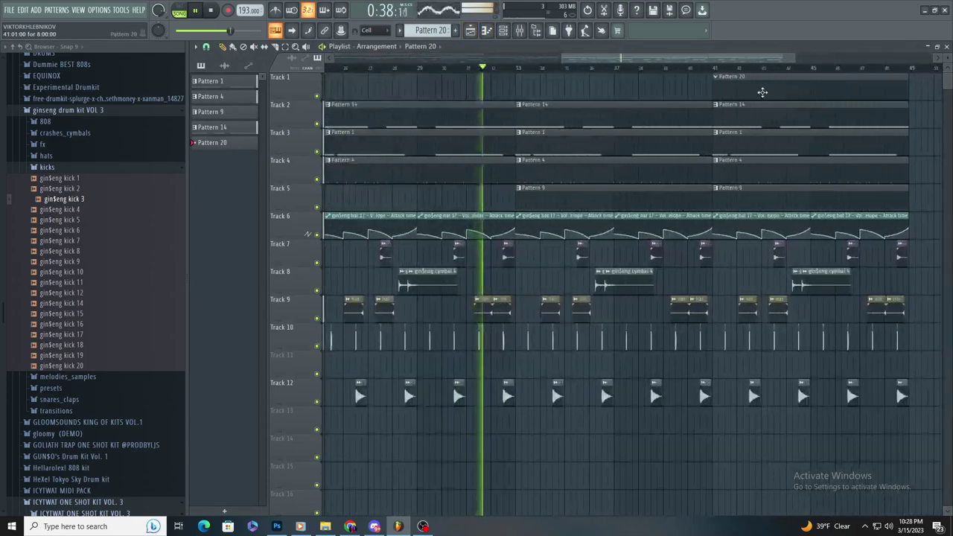
key("F7")
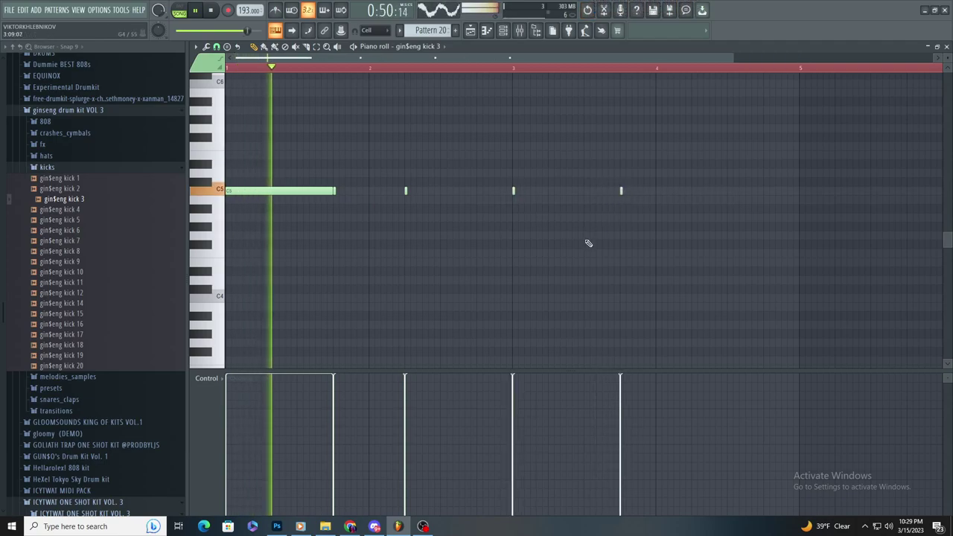
Step: Add a C5 kick at step 5 of bar 4 and duplicate the four-bar kick pattern into bars 5 to 8
scroll(521, 230, "down", 2)
scroll(457, 222, "up", 2)
scroll(402, 220, "down", 2)
scroll(329, 219, "up", 2)
scroll(329, 219, "down", 2)
scroll(564, 226, "up", 2)
left_click(554, 191)
scroll(537, 265, "down", 3)
left_click(317, 46)
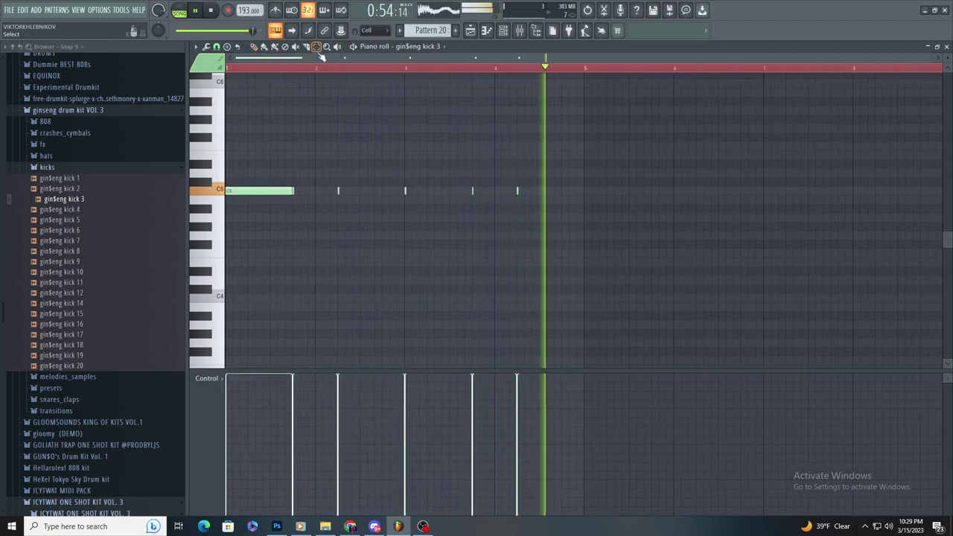
key("ctrl+a")
key("ctrl+b")
scroll(707, 227, "up", 3)
scroll(643, 241, "down", 2)
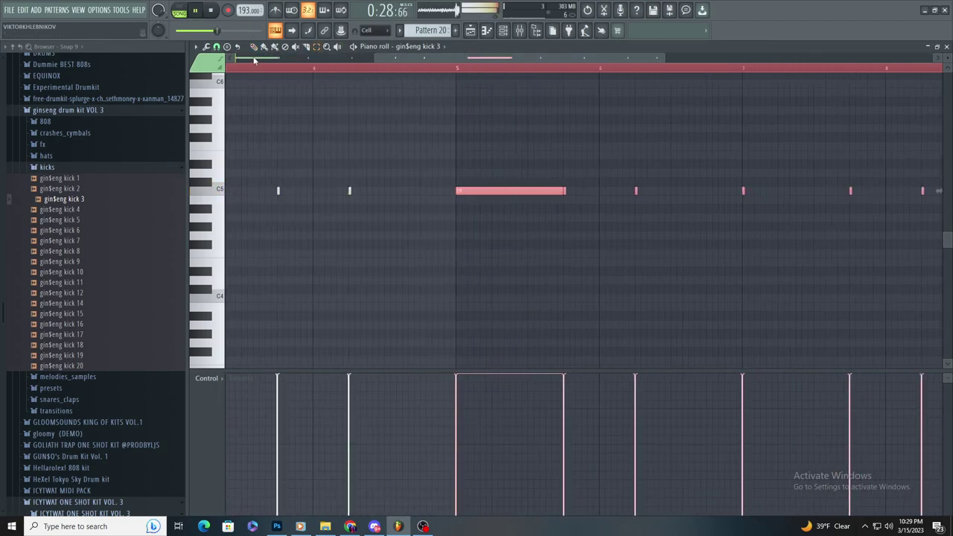
Step: Vary bars 5 to 8 by removing the long kick at bar 5 and adding kicks at the start and end of bar 6 and in bar 8
right_click(470, 190)
scroll(521, 242, "up", 2)
scroll(728, 279, "down", 2)
scroll(778, 260, "up", 2)
left_click(663, 207)
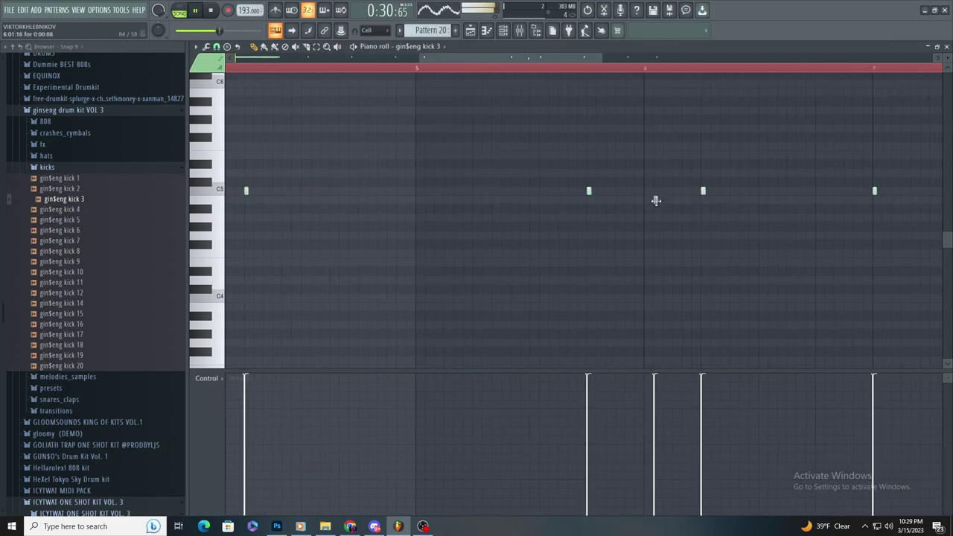
scroll(594, 205, "down", 2)
scroll(757, 283, "up", 3)
scroll(685, 240, "down", 4)
scroll(687, 241, "up", 3)
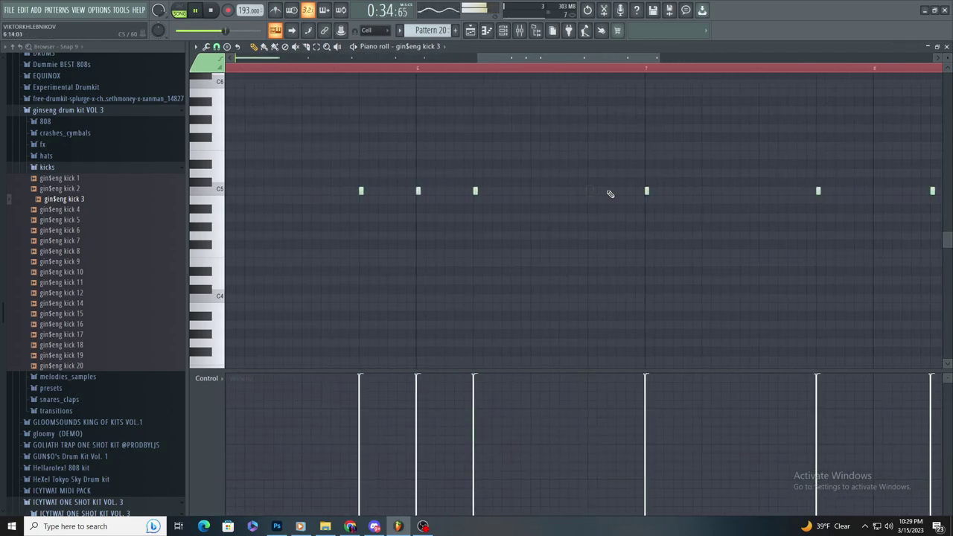
scroll(614, 188, "down", 3)
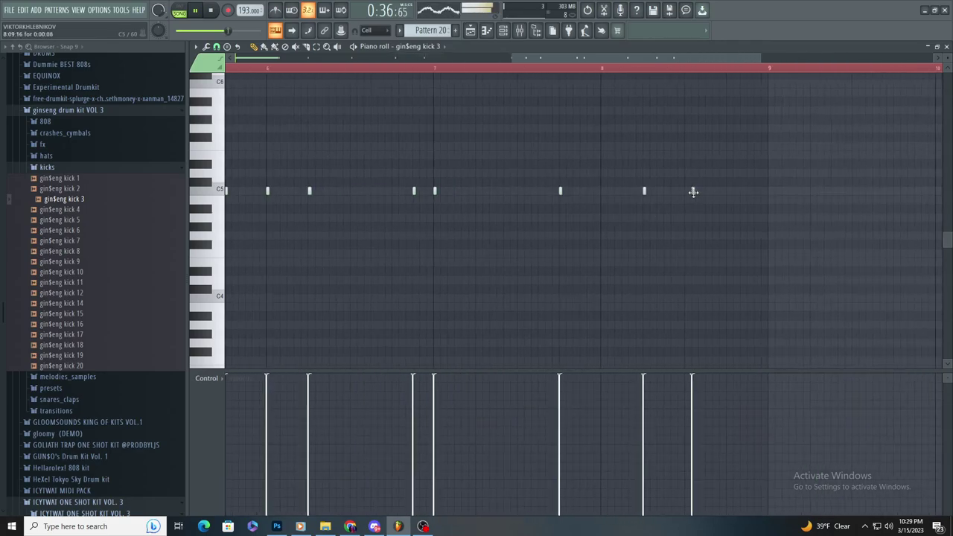
scroll(728, 197, "down", 3)
Step: Duplicate the clips of bars 41 to 49 up to bar 65, omitting Pattern 20 at bar 49, and place Pattern 16 on Track 13 from bar 49 to 57
key("F5")
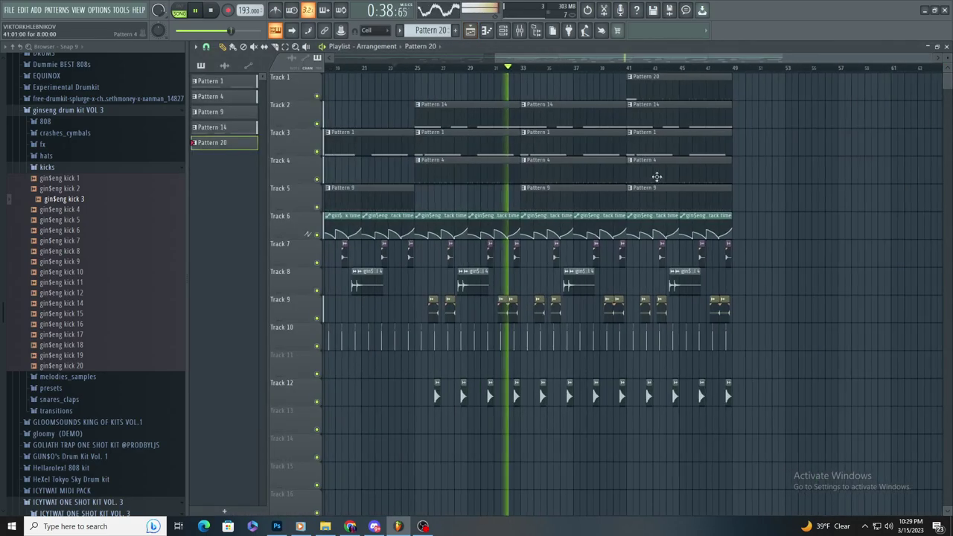
scroll(762, 409, "down", 3)
left_click_drag(769, 432, 530, 65)
scroll(832, 190, "up", 4)
key("ctrl+b")
scroll(320, 70, "down", 1)
key("ctrl+b")
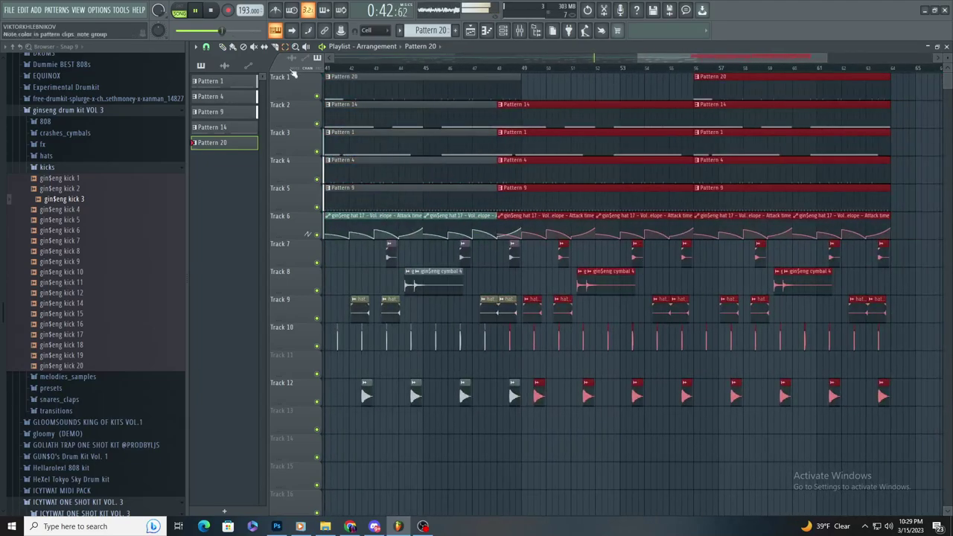
left_click_drag(534, 102, 564, 132)
left_click_drag(545, 433, 691, 463)
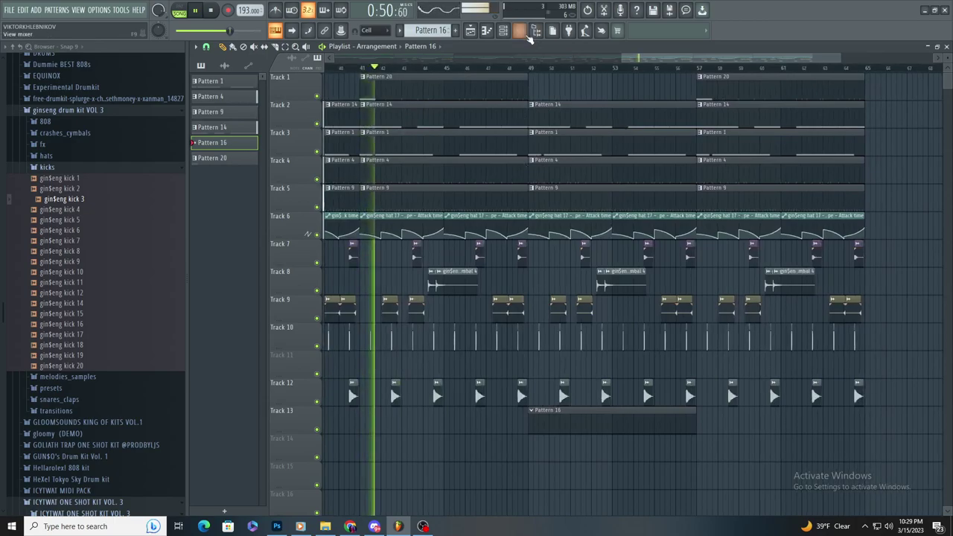
Step: Add Fruity Love Philter to the second effect slot of mixer Insert 1
left_click(520, 30)
left_click(250, 160)
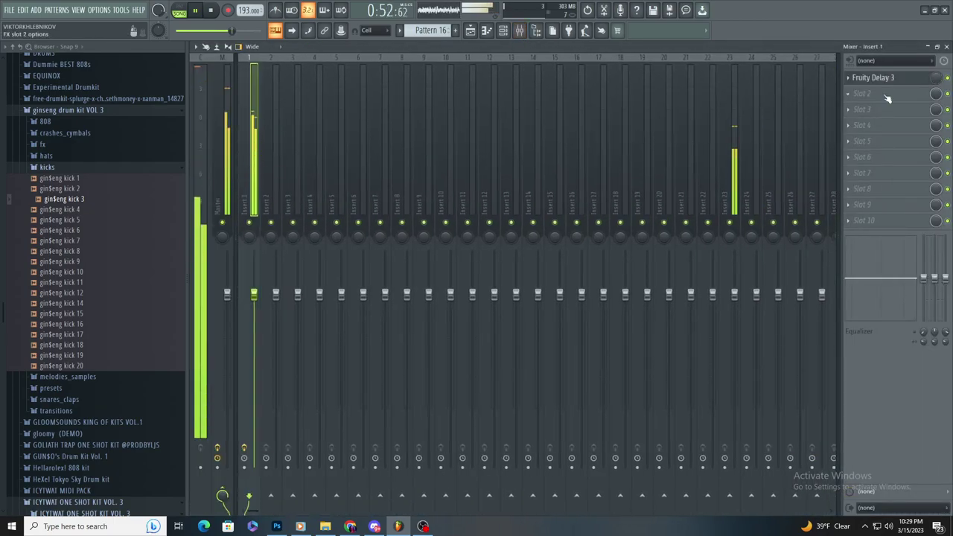
left_click(884, 95)
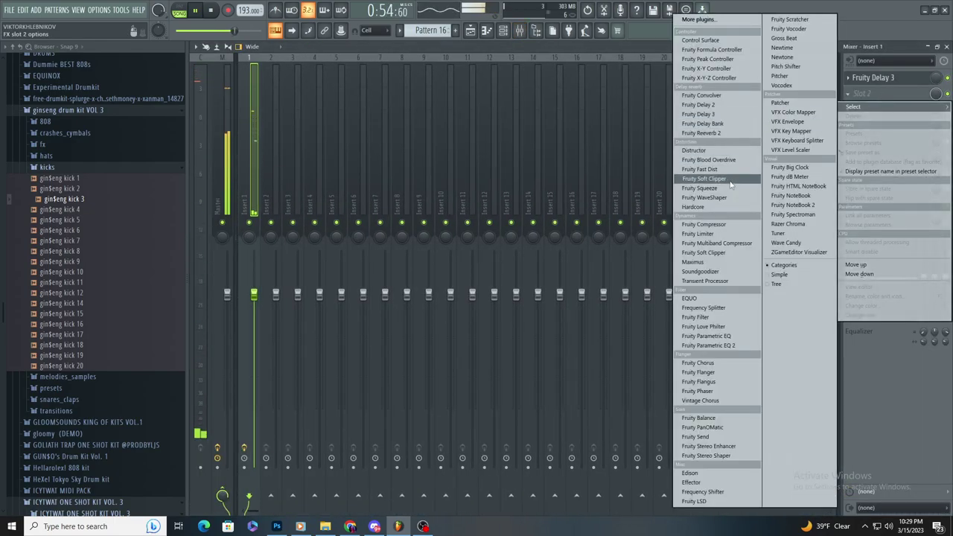
left_click(730, 326)
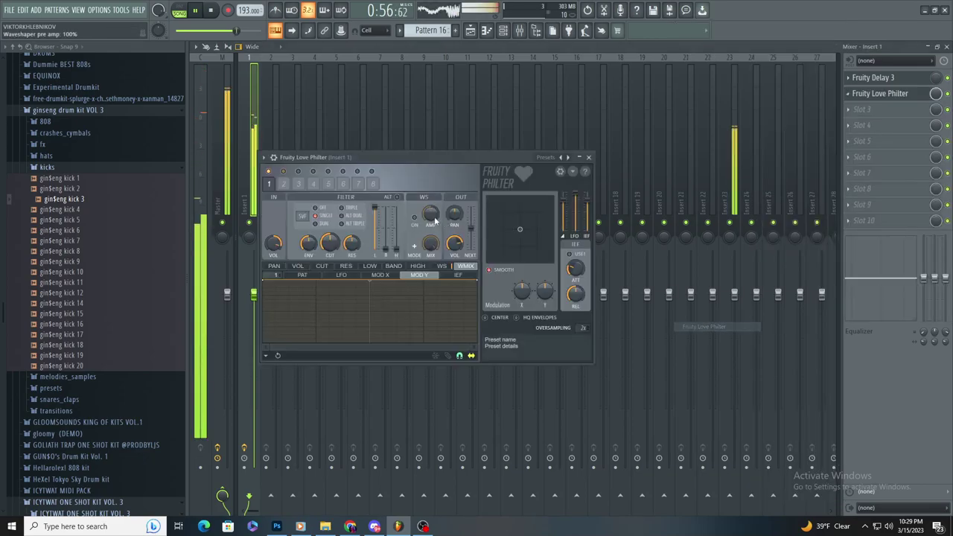
Step: Create automation clips for Love Philter's mix level and its Filter 1 cutoff frequency
key("Escape")
right_click(936, 93)
left_click(906, 164)
key("space")
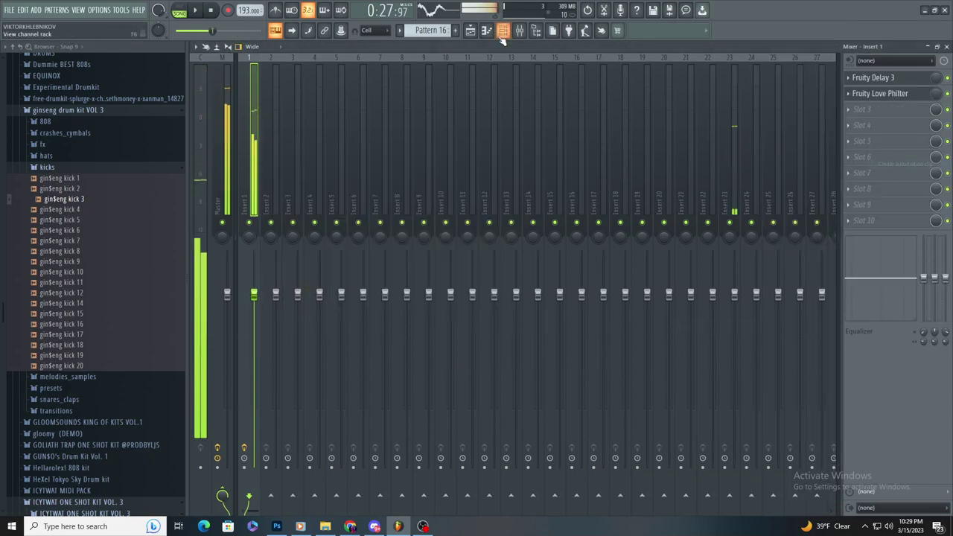
left_click(908, 97)
right_click(330, 241)
left_click(362, 315)
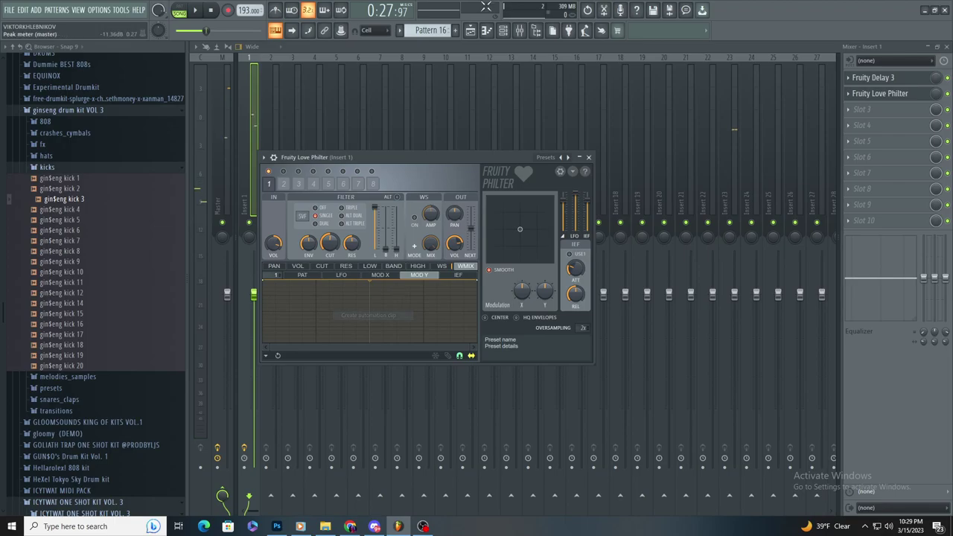
Step: Shape the Love Philter mix level automation on Track 11 to curve upward from bar 41 to a peak at bar 49
left_click(470, 30)
key("space")
scroll(629, 268, "down", 4)
left_click(699, 422)
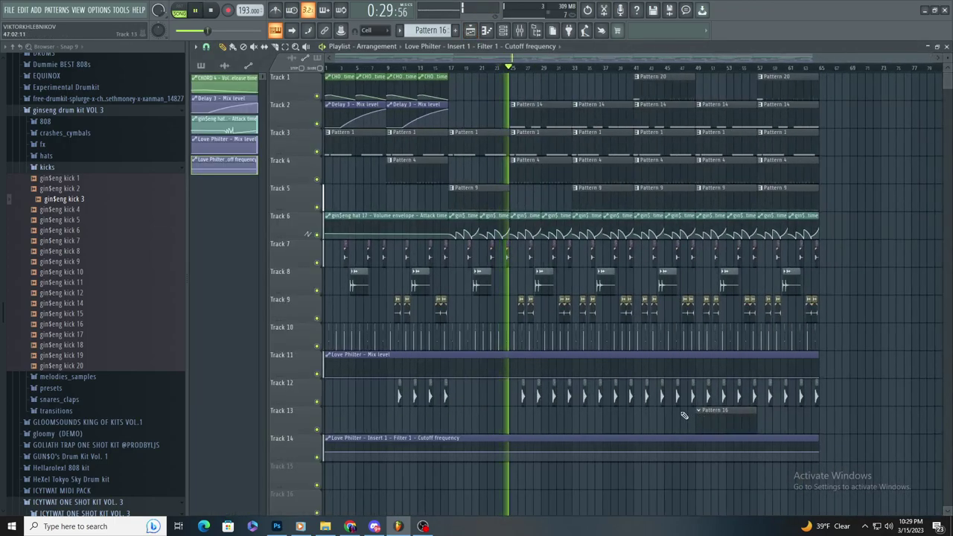
scroll(684, 416, "up", 4)
scroll(596, 320, "up", 4)
scroll(517, 306, "down", 4)
scroll(564, 279, "down", 3)
right_click(579, 250)
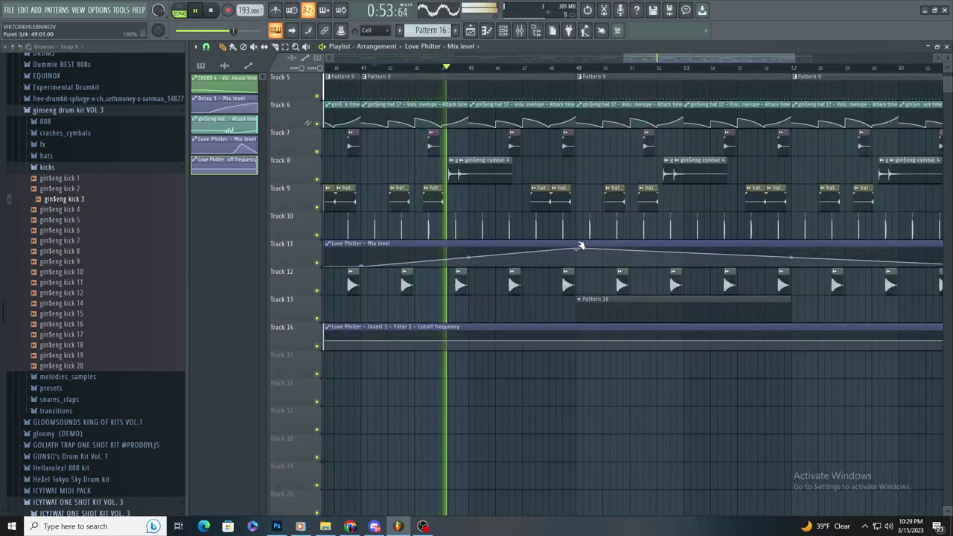
left_click_drag(468, 259, 367, 348)
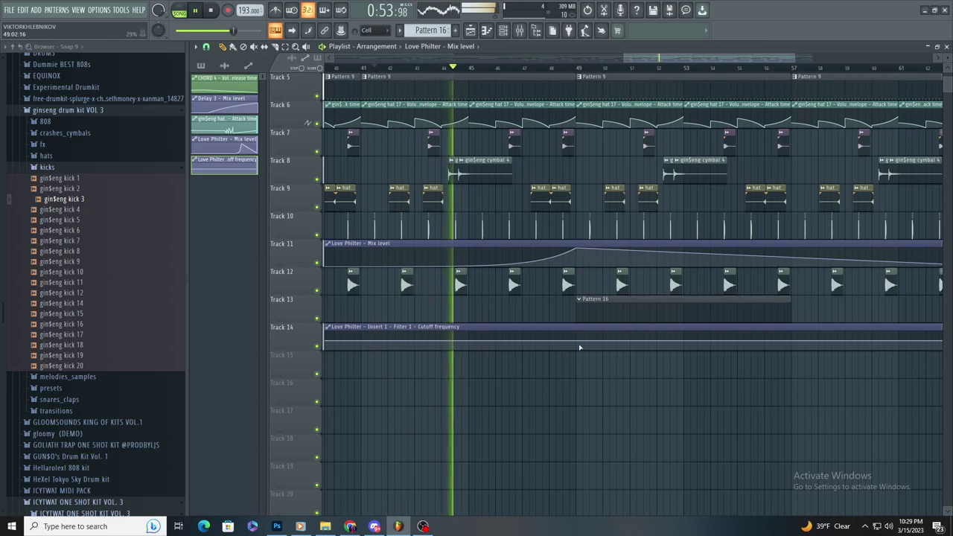
Step: Dip the cutoff frequency automation at bar 49 and curve the mix level automation back down to zero at bar 57
right_click(577, 349)
left_click_drag(578, 349, 578, 346)
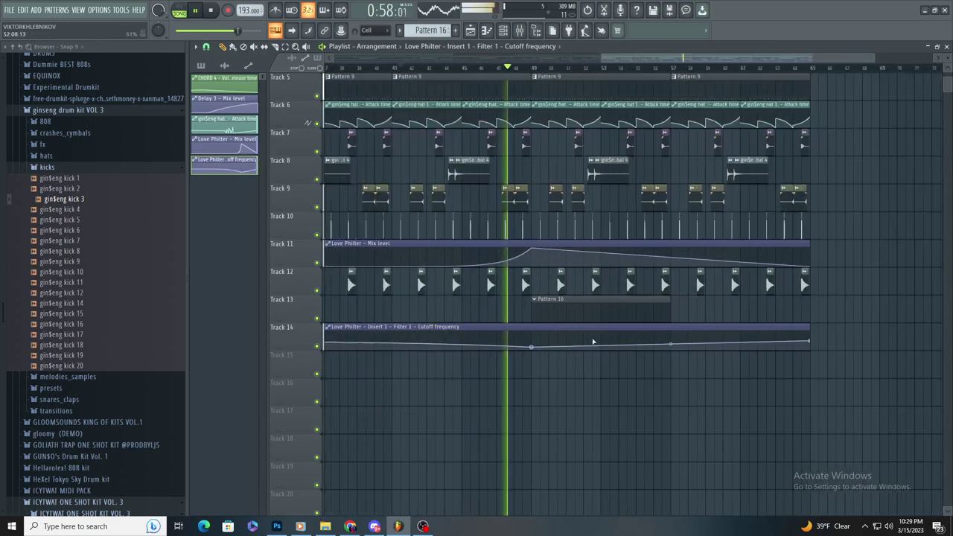
scroll(578, 343, "down", 3)
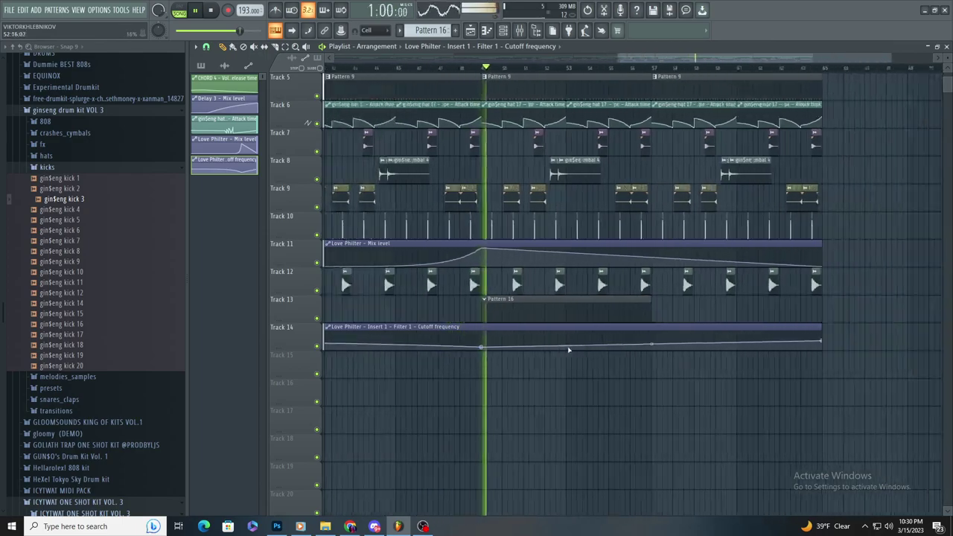
scroll(561, 349, "up", 2)
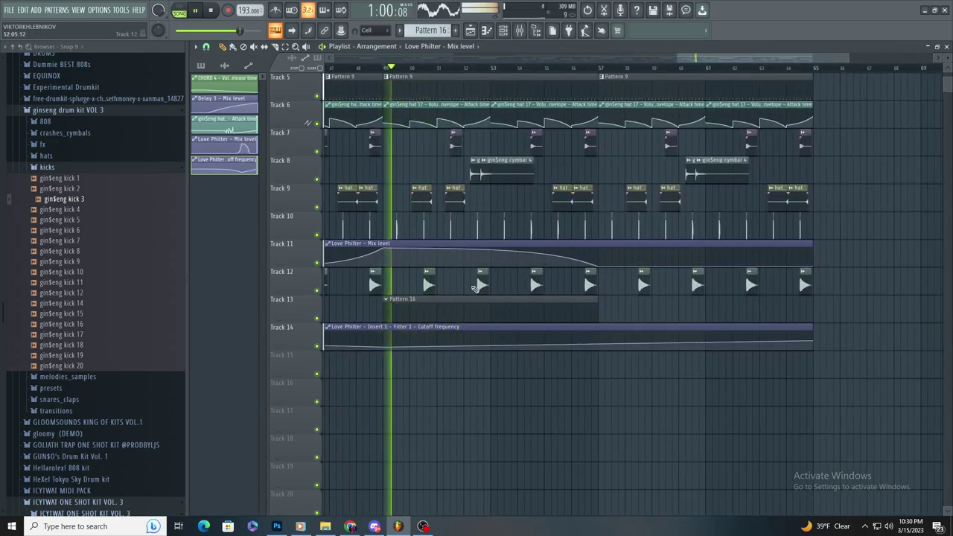
scroll(474, 288, "up", 3)
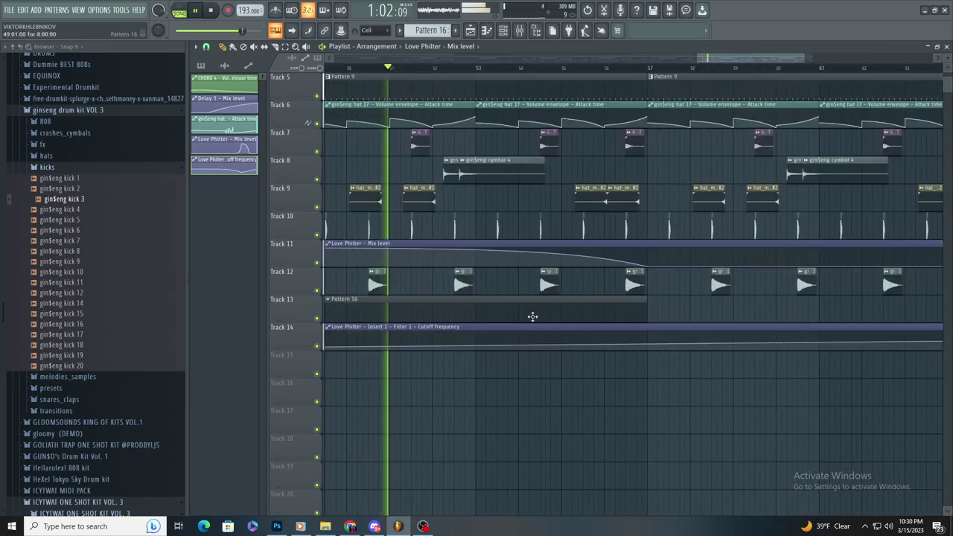
Step: Review the arrangement from bar 49 to 65 with playback around the transition at bar 57
scroll(534, 357, "down", 4)
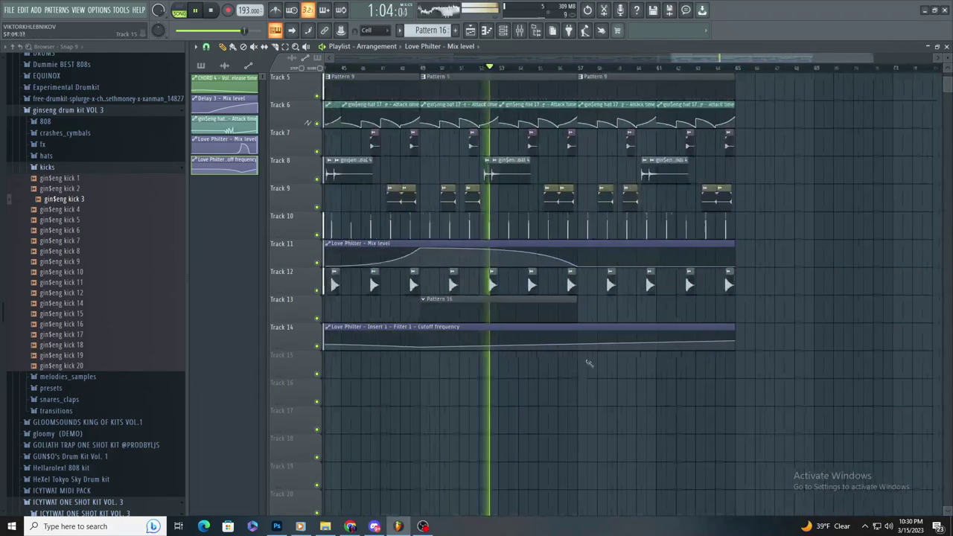
scroll(819, 313, "down", 3)
scroll(856, 301, "up", 3)
scroll(878, 300, "up", 1)
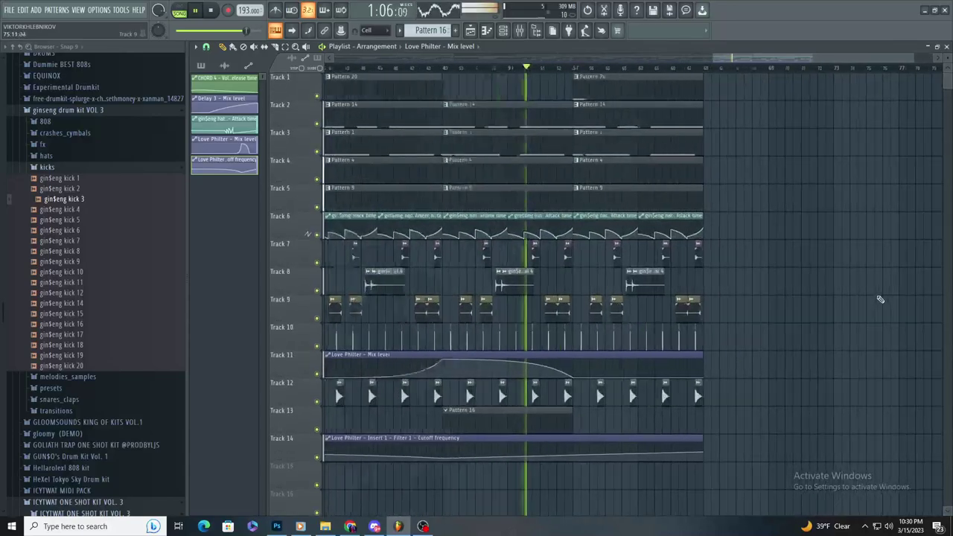
scroll(456, 287, "up", 3)
scroll(373, 261, "up", 4)
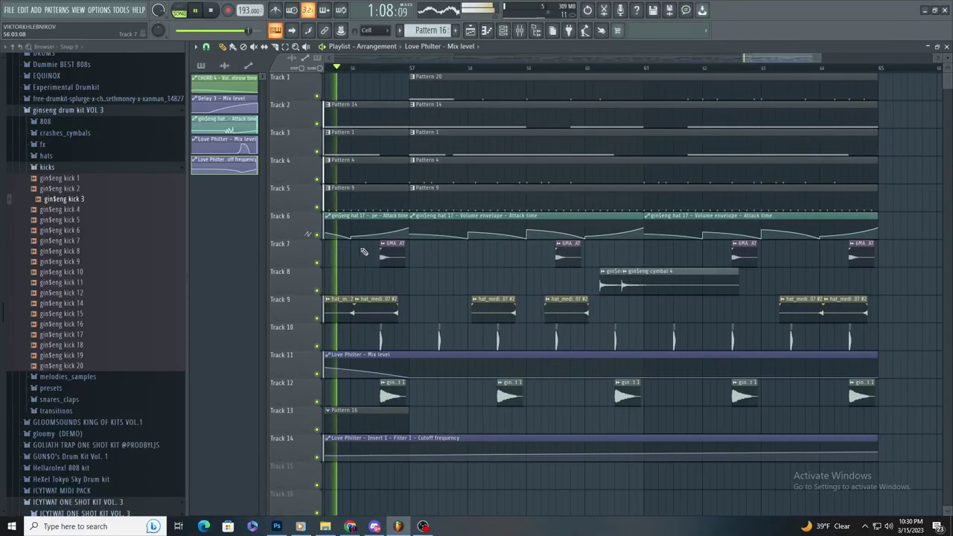
key("space")
scroll(437, 211, "down", 3)
key("space")
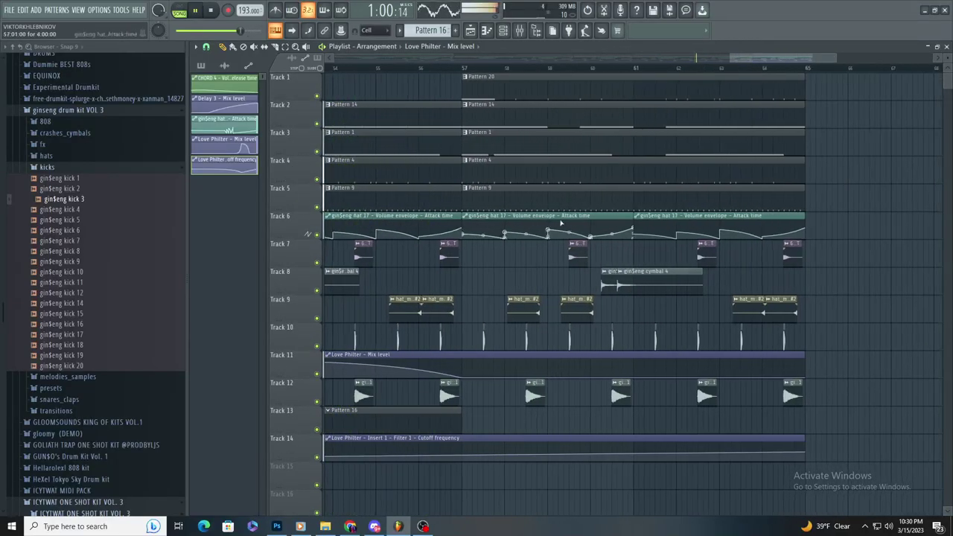
Step: Place two gin$eng cymbal 4 clips on Track 8 in the second half of bar 56
left_click(611, 279)
scroll(389, 66, "up", 2)
left_click(391, 67)
scroll(415, 149, "up", 3)
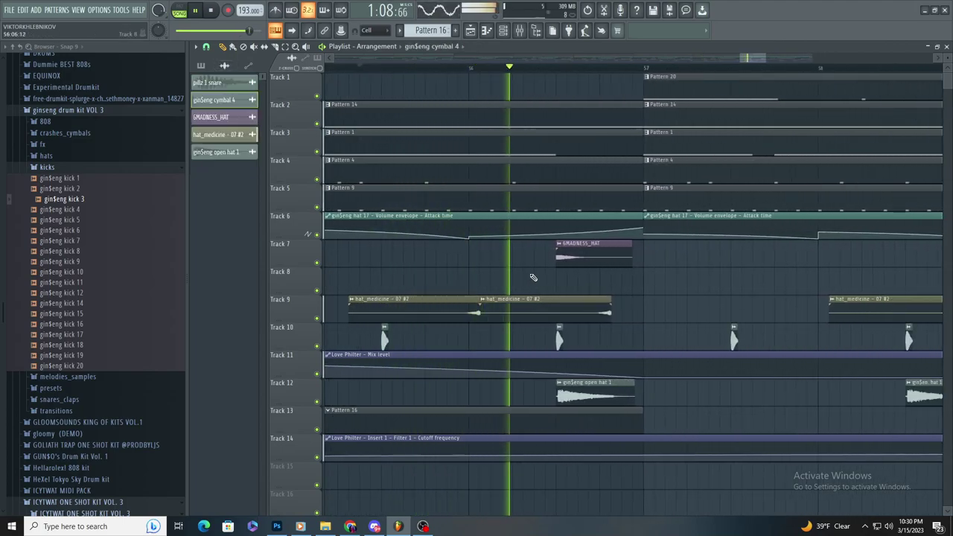
key("space")
left_click(558, 280)
left_click(612, 283)
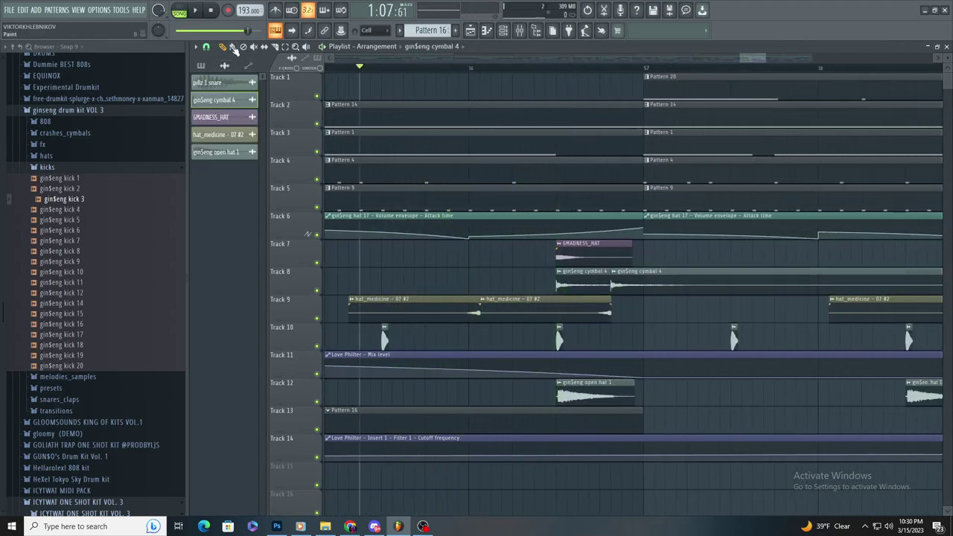
Step: Delete the 6MADNESS_HAT clip in bar 56 and add a pillz 1 snare on Track 10 under the second cymbal
scroll(674, 260, "right", 2)
right_click(601, 260)
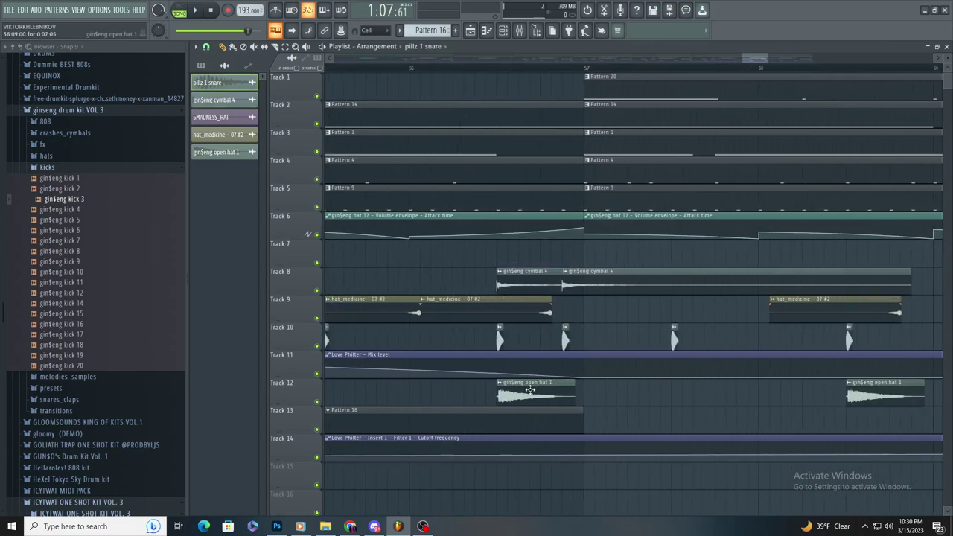
scroll(416, 82, "left", 1)
left_click(400, 67)
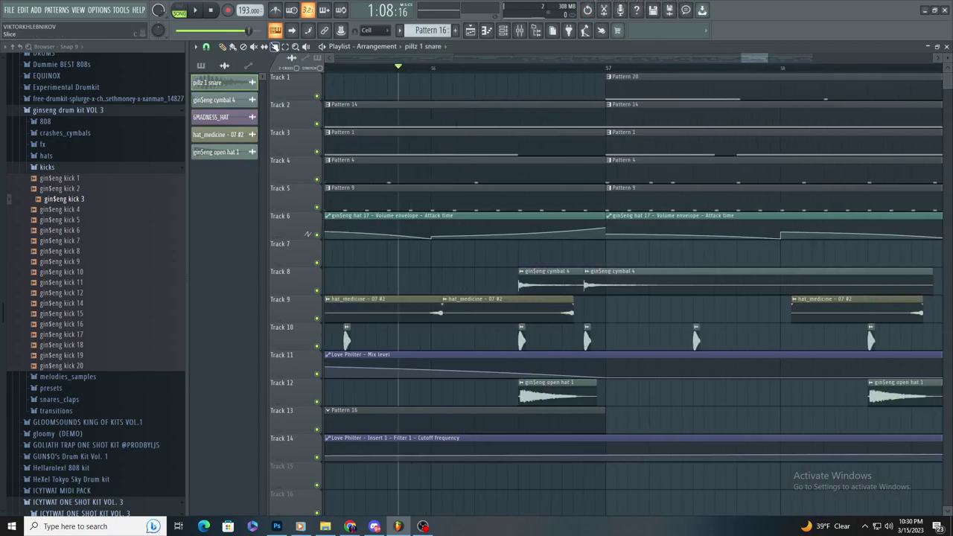
Step: Slice the Pattern 14, 1, 4 and 9 clips at mid-bar 56 and remove the pieces before bar 57
right_click(566, 112)
scroll(573, 207, "down", 3)
scroll(574, 222, "right", 2)
scroll(521, 246, "up", 1)
key("space")
left_click(542, 283)
key("space")
scroll(550, 281, "down", 3)
scroll(641, 274, "up", 2)
scroll(508, 311, "up", 3)
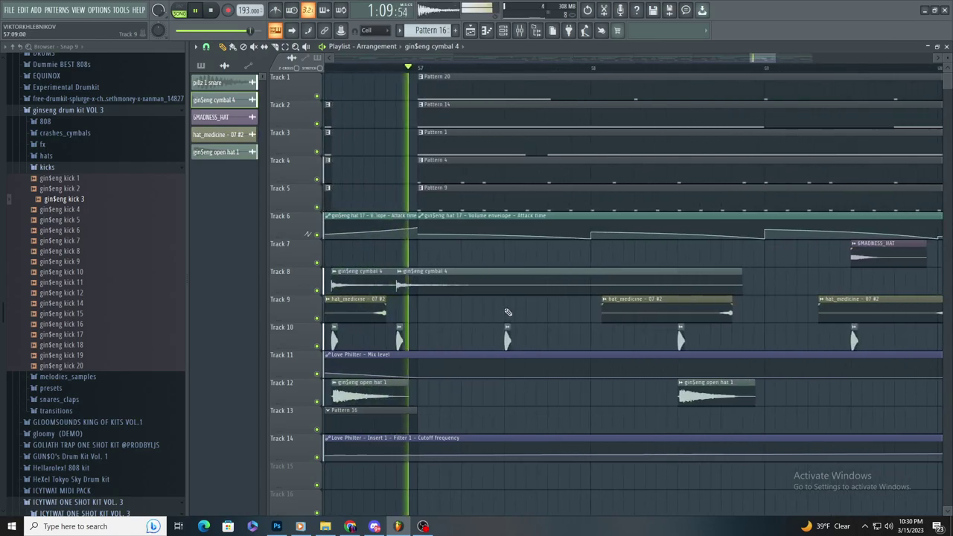
left_click(532, 285)
key("space")
left_click(508, 271)
left_click(534, 345)
left_click(540, 314)
right_click(541, 314)
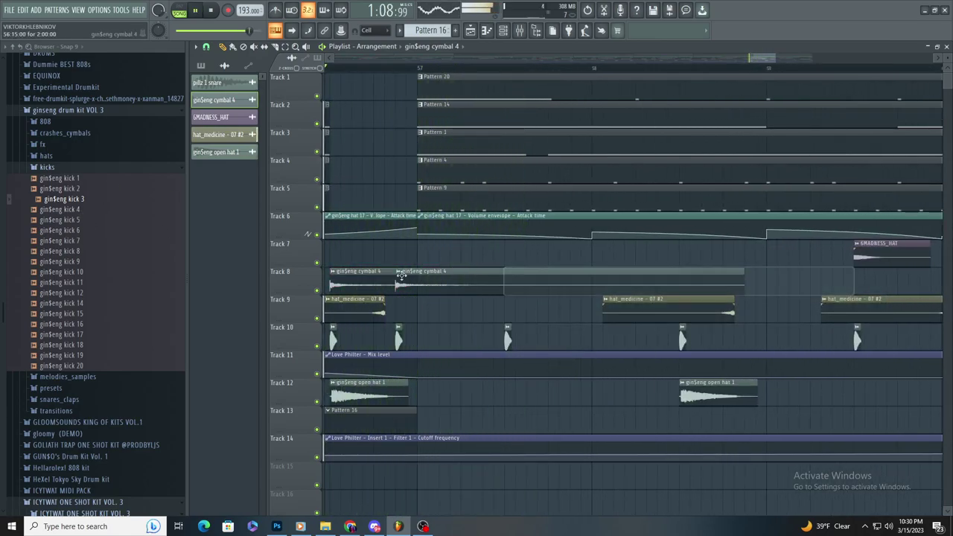
scroll(122, 206, "down", 8)
scroll(123, 181, "up", 8)
key("space")
key("space")
Step: Collapse the ginseng drum kit and expand the GLOOMSOUNDS KING OF KITS VOL.1 folder in the sample browser
left_click(99, 169)
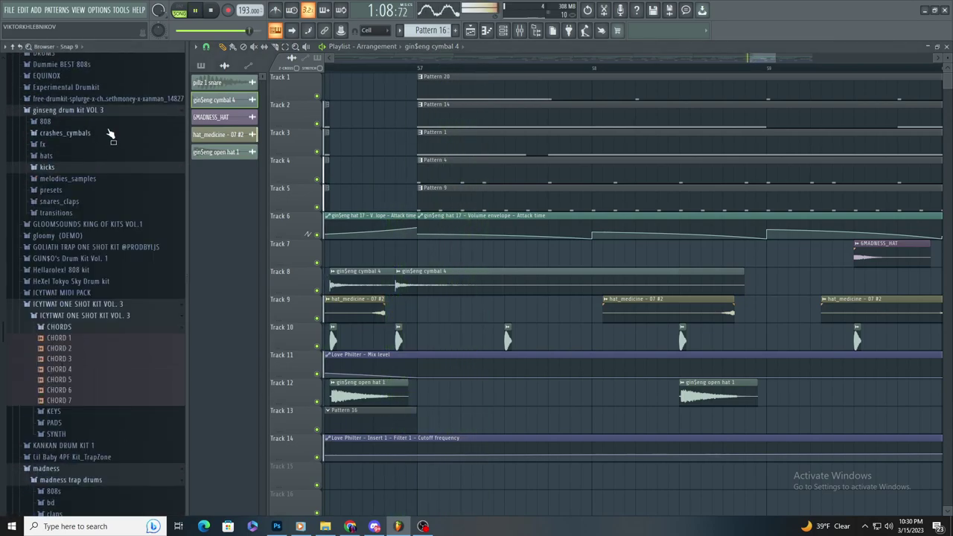
left_click(113, 109)
left_click(115, 122)
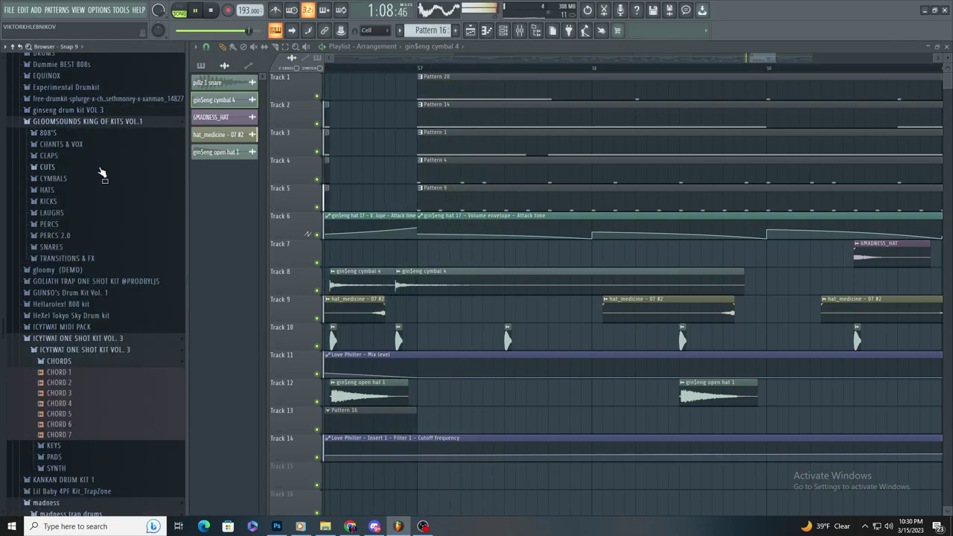
Step: Make the second cymbal clip before bar 57 unique and route it to mixer track 51
right_click(401, 274)
left_click(423, 345)
key("space")
double_click(446, 274)
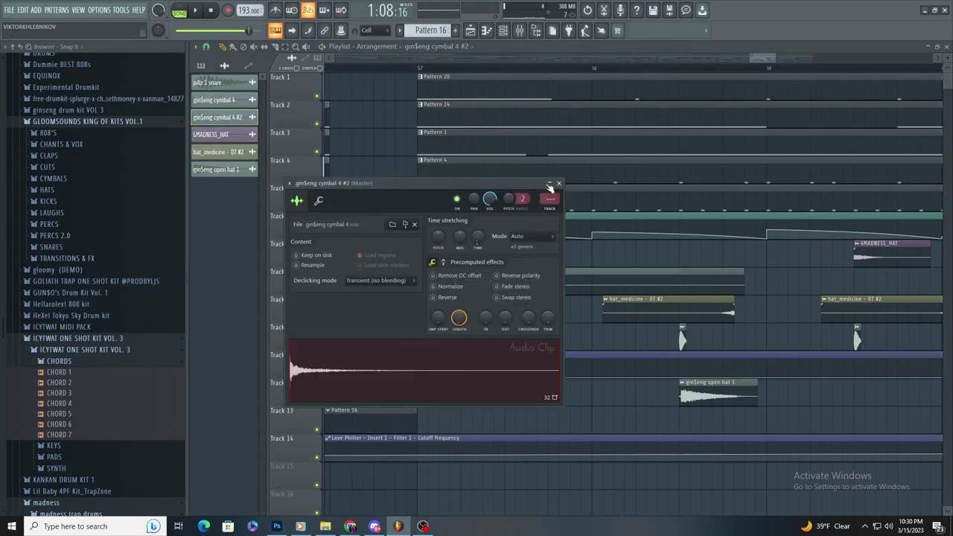
key("ctrl+l")
Step: Add Fruity Parametric EQ 2 to mixer track 51, steeply cutting the lows and mids and boosting band 6 in the presence range
left_click(917, 84)
left_click(716, 345)
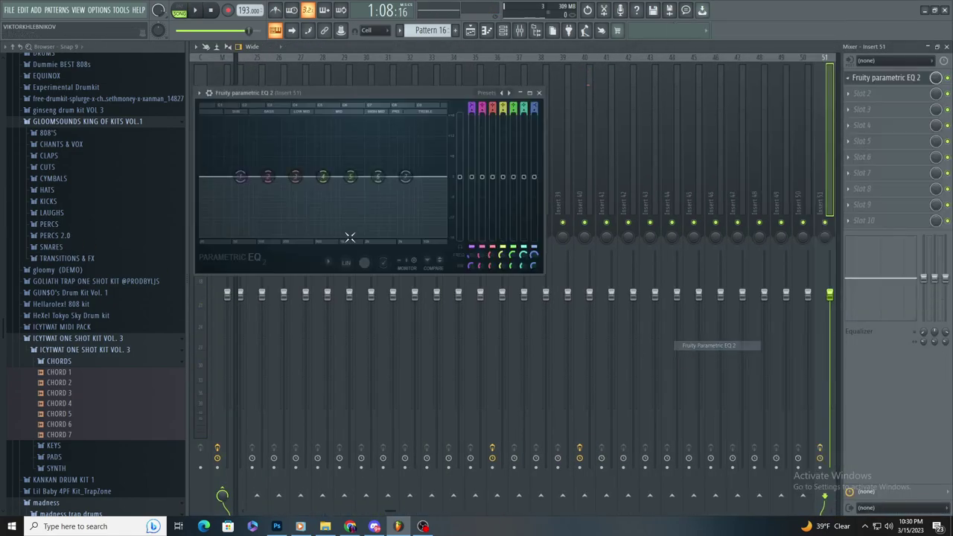
key("space")
left_click_drag(240, 177, 378, 235)
left_click_drag(350, 177, 368, 237)
left_click_drag(380, 176, 397, 122)
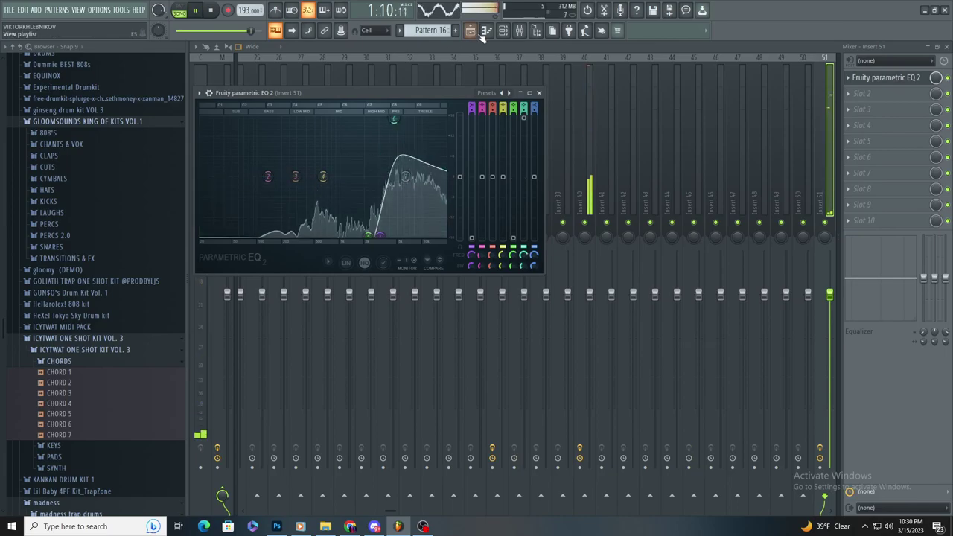
Step: Replace the Track 8 cymbal late in bar 60 with gin$eng cymbal 4 #2 and repeat it every half bar into bar 62
left_click(472, 30)
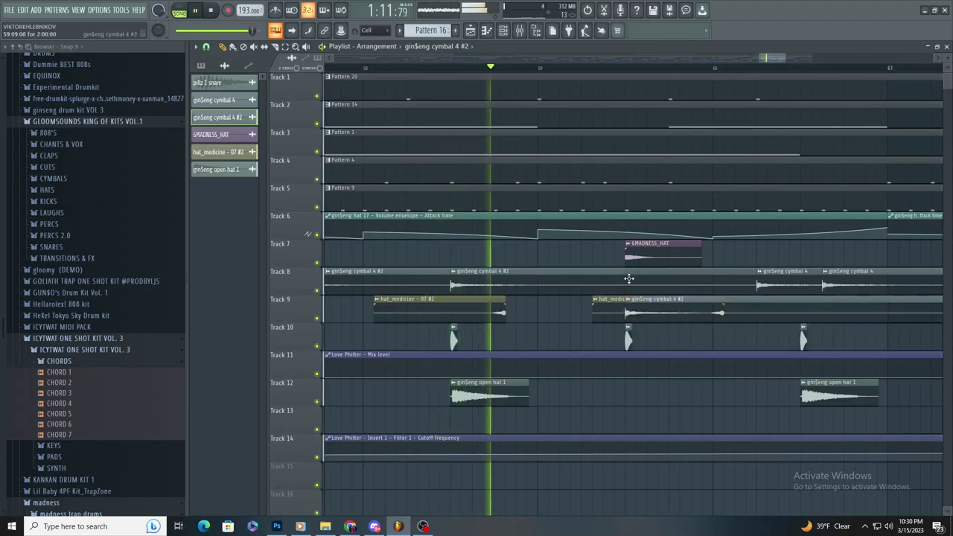
scroll(630, 370, "down", 3)
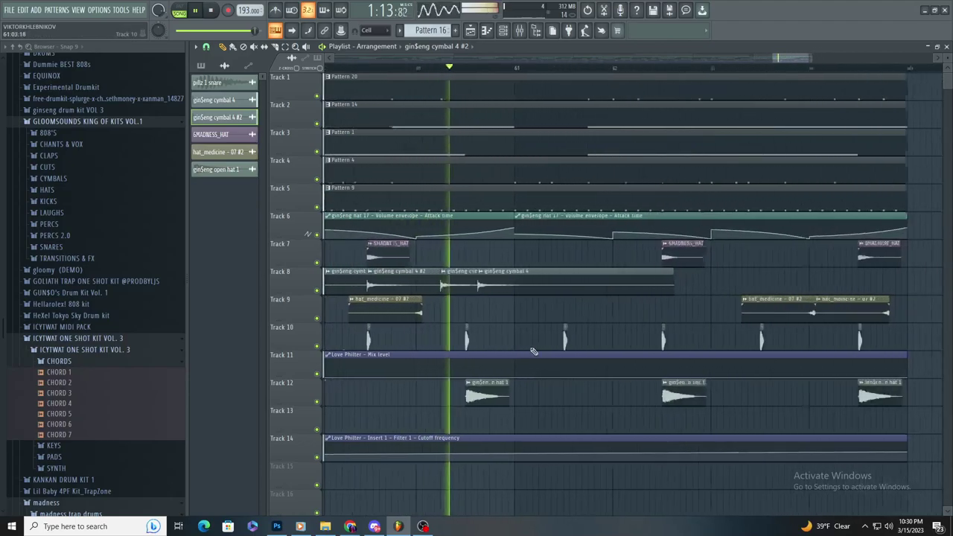
scroll(532, 350, "up", 3)
right_click(472, 292)
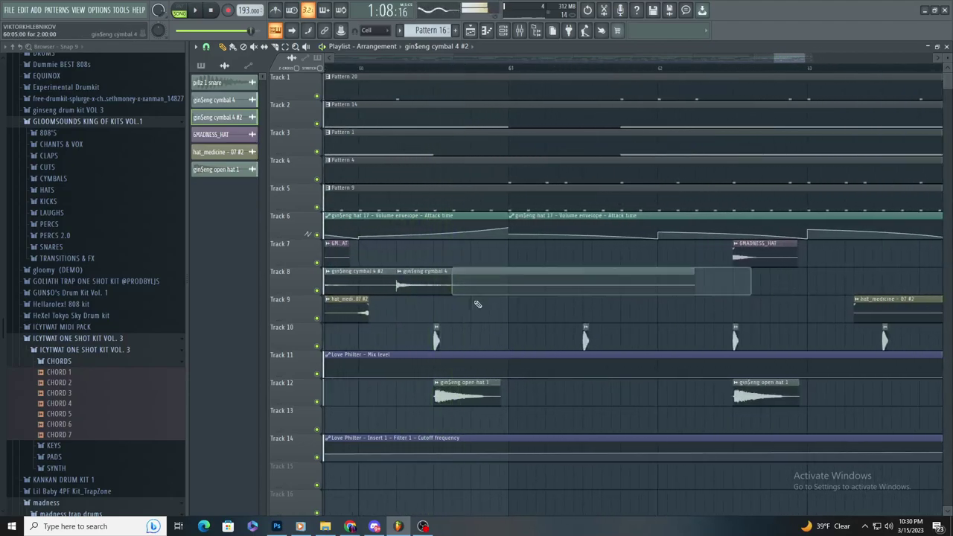
left_click(457, 278)
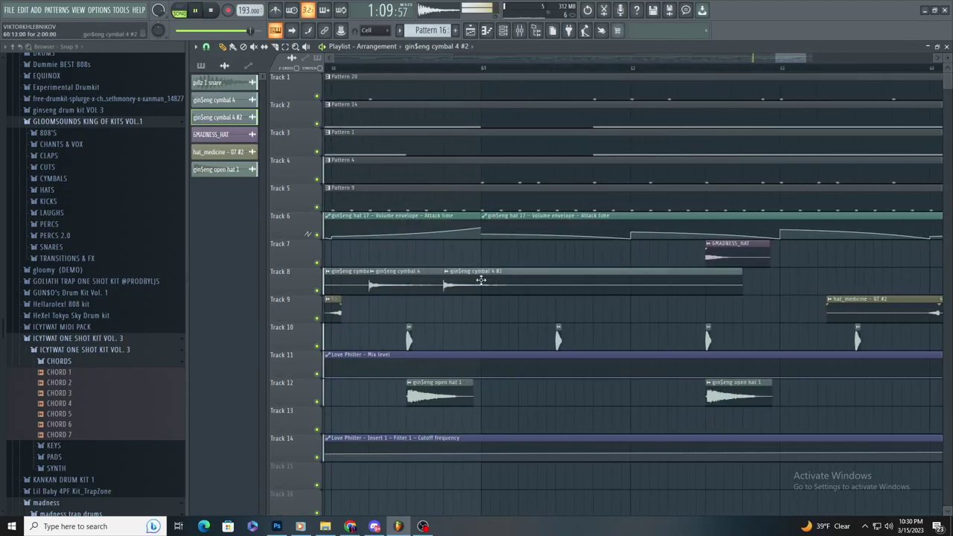
scroll(476, 332, "down", 3)
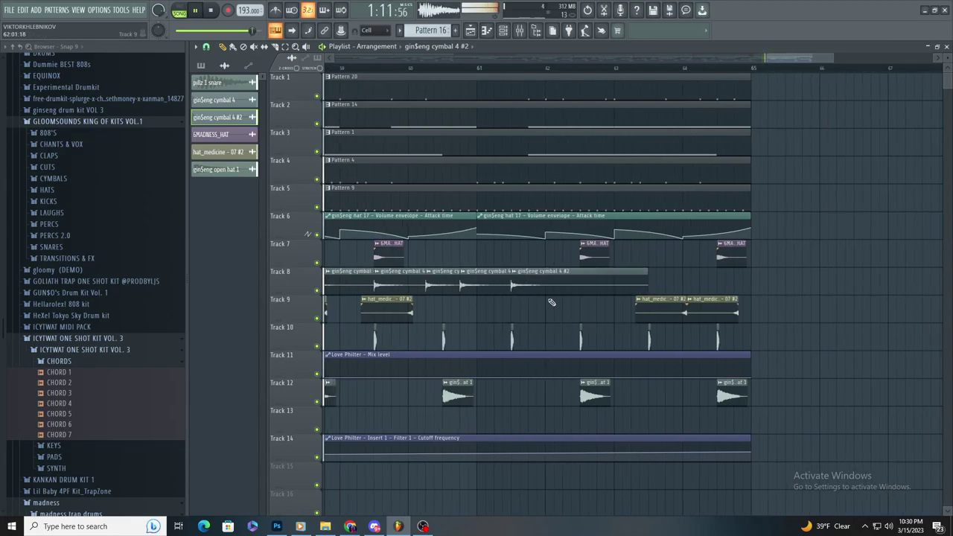
scroll(552, 304, "up", 3)
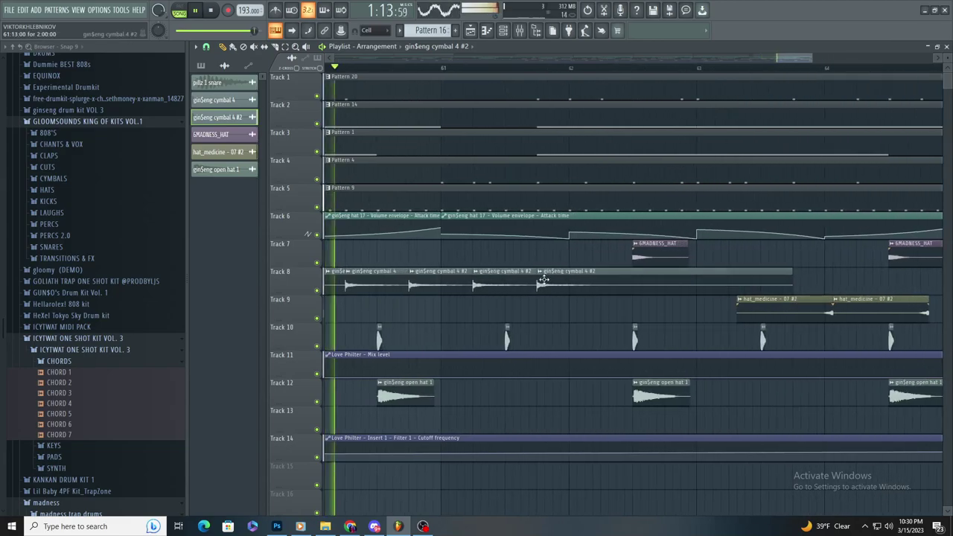
left_click_drag(593, 285, 602, 284)
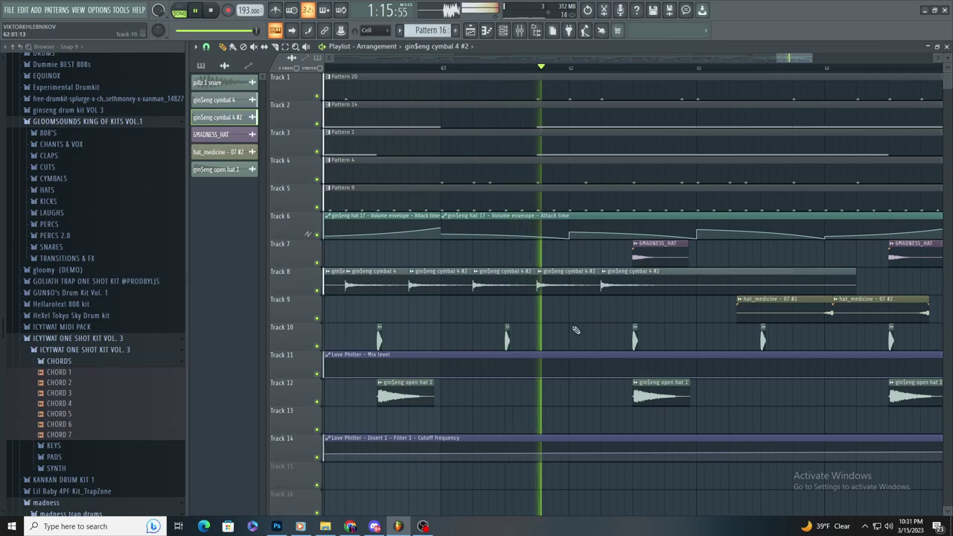
Step: Slice the Pattern 20 clip on Track 1 at bar 62 and slightly after it, and remove the short piece between the cuts
left_click(452, 73)
scroll(434, 63, "up", 1)
left_click(275, 47)
scroll(558, 94, "up", 3)
key("space")
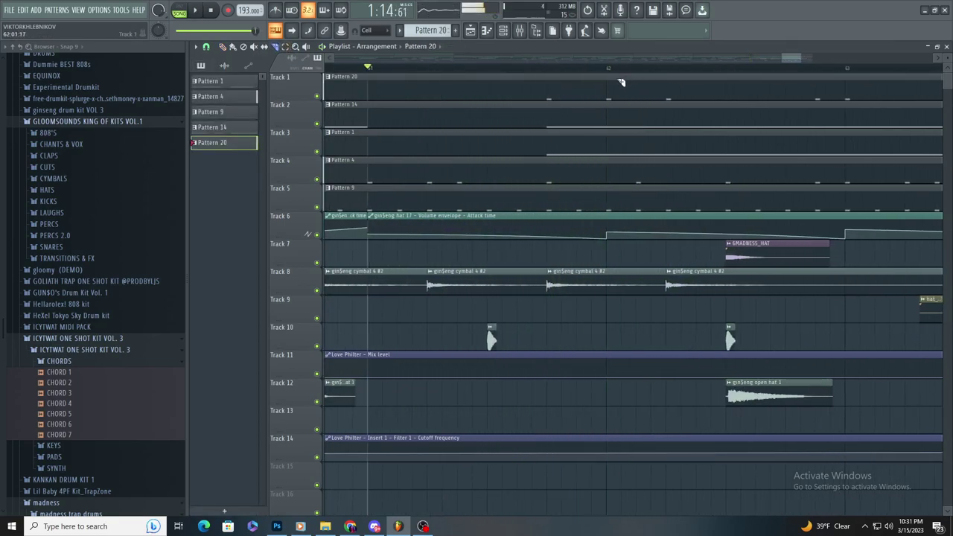
left_click_drag(608, 93, 617, 92)
key("space")
scroll(538, 308, "down", 3)
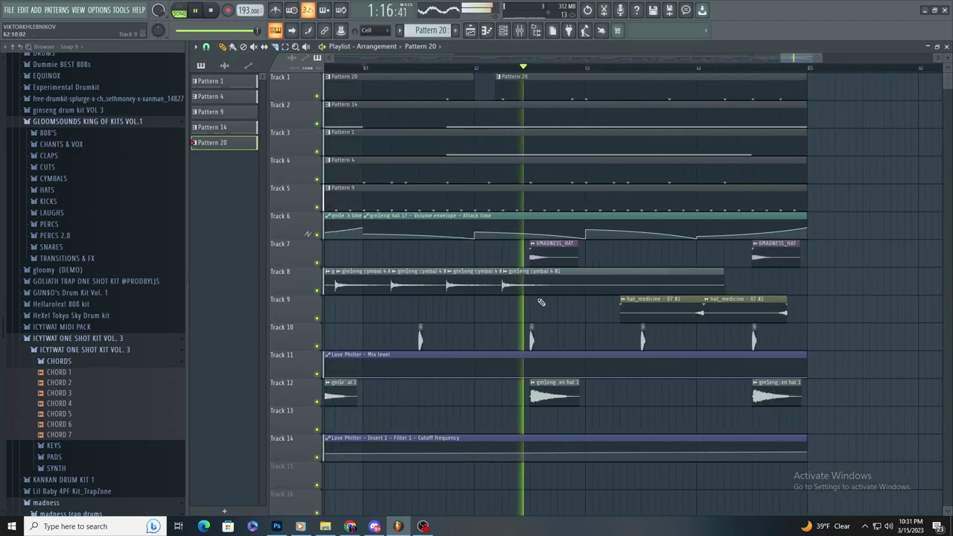
Step: Place gin$eng cymbal 4 #2 clips at two points in bar 63 on Track 8 and remove the one late in bar 62
left_click(554, 287)
key("space")
key("space")
scroll(588, 300, "up", 2)
left_click(542, 309)
left_click(632, 275)
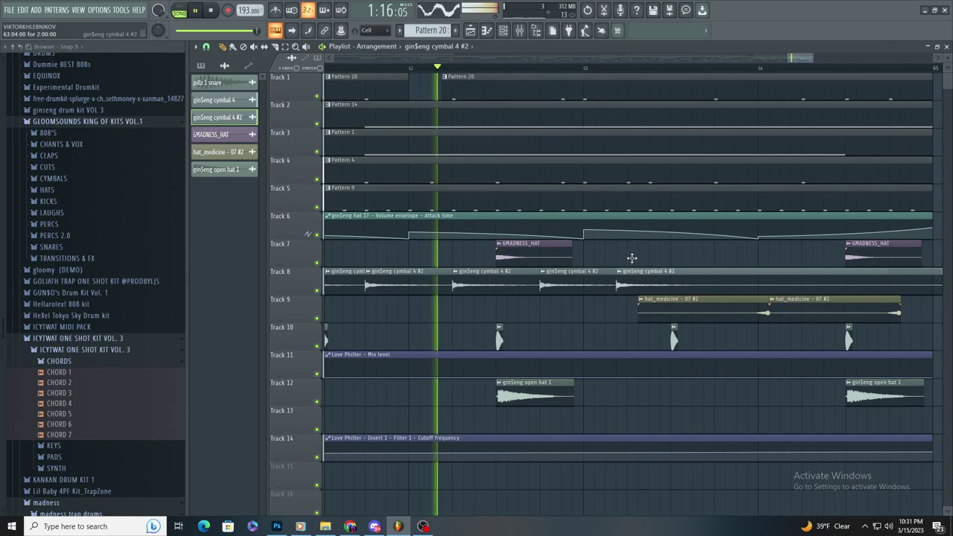
key("space")
key("space")
left_click_drag(692, 265, 711, 285)
right_click(553, 274)
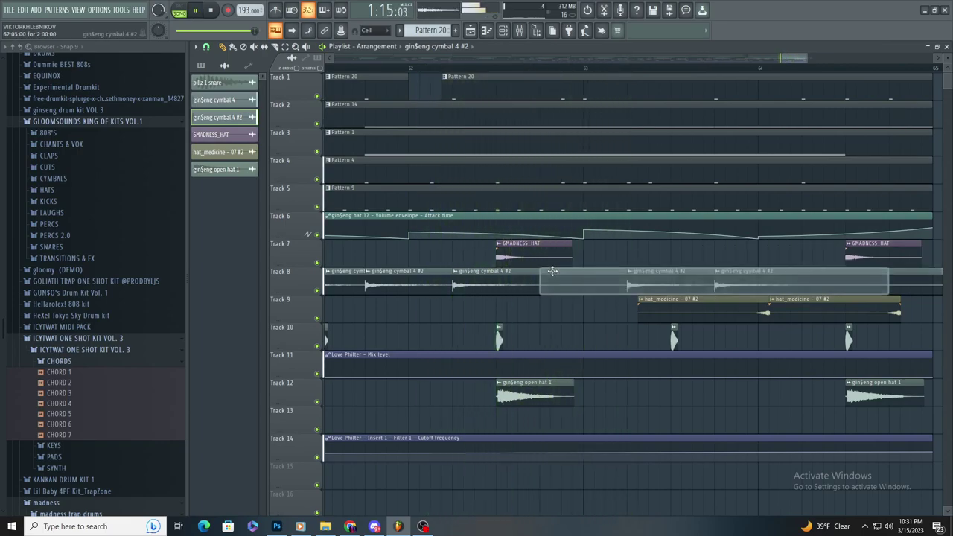
Step: Place one more gin$eng cymbal 4 #2 clip on Track 8 early in bar 64
scroll(604, 381, "down", 3)
scroll(606, 381, "up", 2)
left_click(673, 272)
scroll(679, 302, "down", 1)
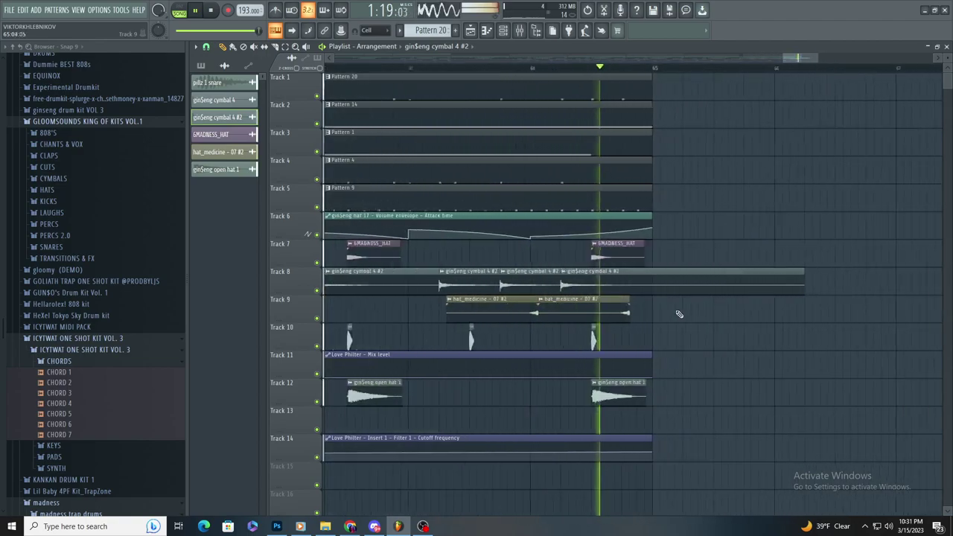
scroll(677, 316, "down", 2)
Step: Select the clips on Tracks 1 to 10 from bar 57 to 65 and duplicate them starting at bar 65
key("space")
key("space")
scroll(732, 323, "down", 1)
scroll(683, 320, "down", 2)
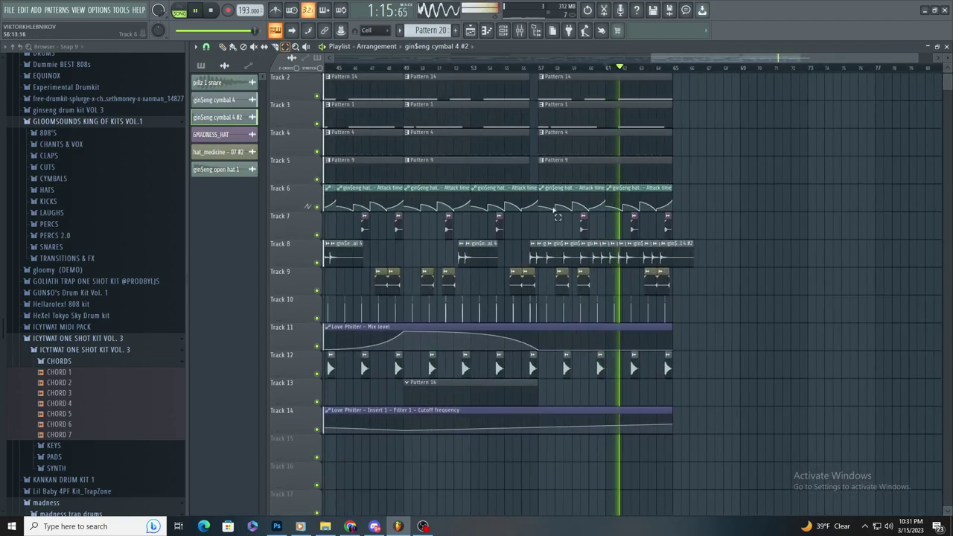
scroll(808, 345, "up", 3)
left_click_drag(679, 393, 415, 383)
mouse_move(657, 349)
left_mouse_down()
mouse_move(439, 74)
mouse_move(388, 73)
mouse_move(707, 83)
mouse_move(646, 97)
left_mouse_up()
key("space")
left_click(222, 46)
key("space")
scroll(708, 83, "up", 2)
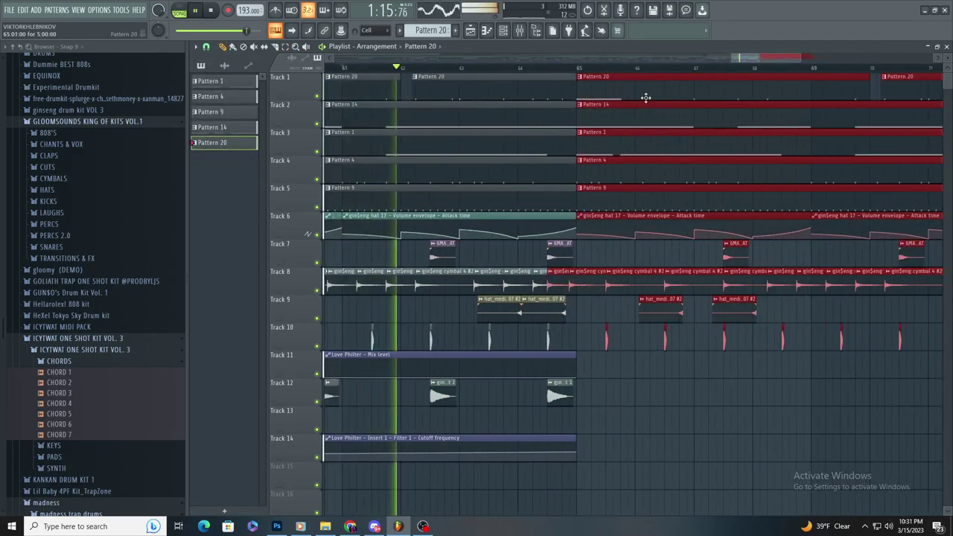
Step: Remove the duplicated cymbal clips on Track 8 that overlap the transition around bar 65, undoing unwanted clip deletions
scroll(583, 276, "up", 3)
right_click(542, 278)
right_click(566, 283)
scroll(566, 288, "down", 3)
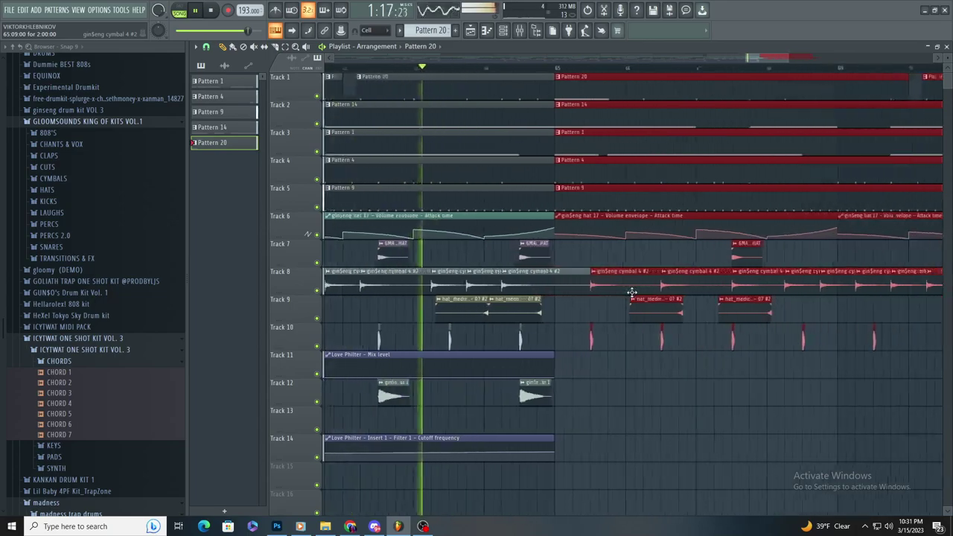
key("ctrl+z")
scroll(581, 392, "up", 3)
key("ctrl+z")
left_click(592, 391)
right_click(593, 390)
Step: Delete the duplicated Pattern 14 and Pattern 1 clips after bar 65 on Tracks 2 and 3
scroll(579, 361, "down", 3)
key("space")
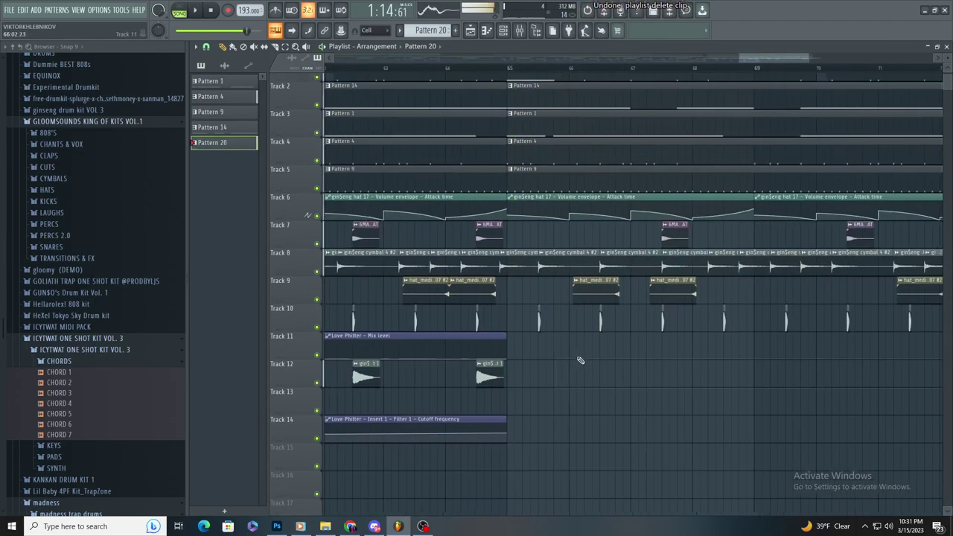
key("space")
scroll(583, 359, "up", 3)
scroll(488, 246, "down", 3)
scroll(542, 186, "up", 1)
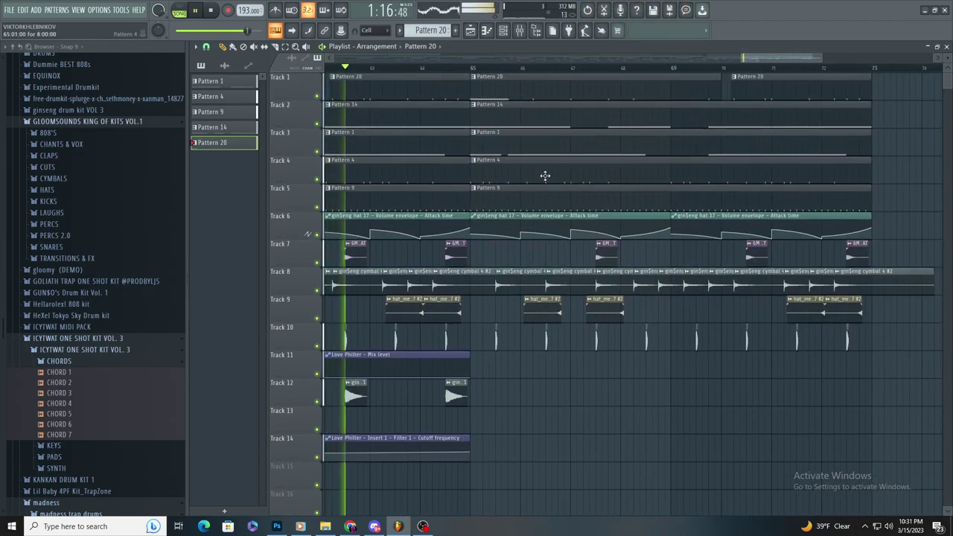
right_click(544, 114)
right_click(534, 140)
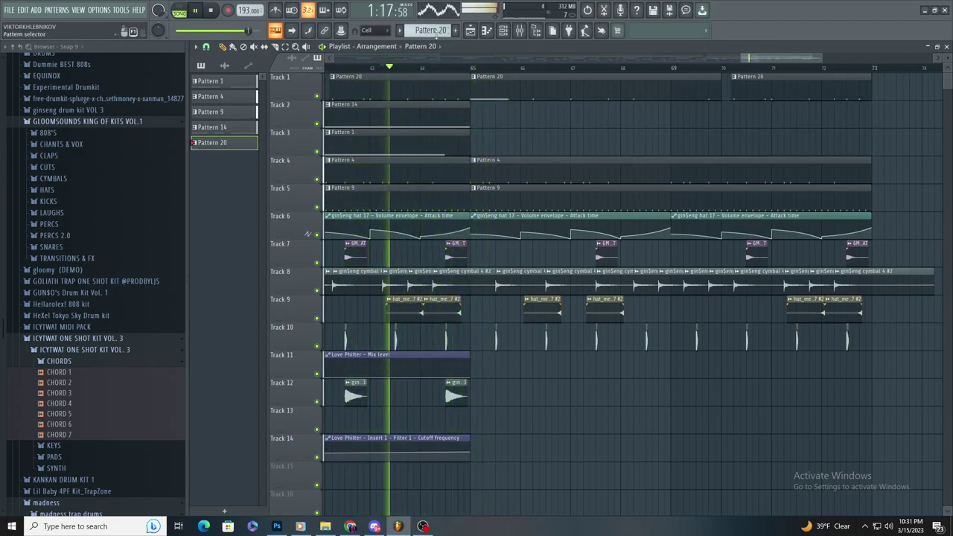
Step: Place new empty pattern clips on Tracks 2 and 3 and stretch both from bar 65 to bar 73
key("F4")
left_click(472, 118)
left_click_drag(519, 119, 870, 142)
key("space")
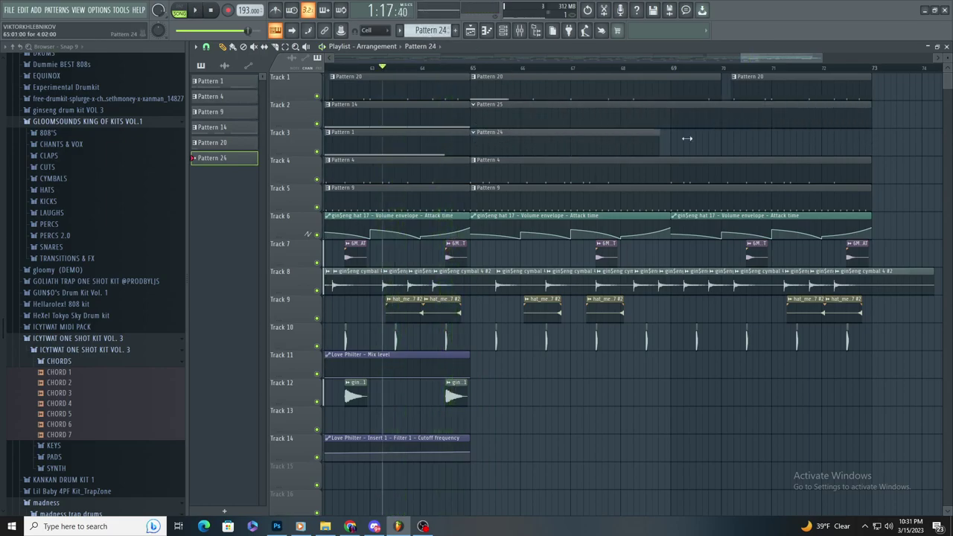
left_click_drag(635, 136, 870, 151)
Step: Start playback from bar 65 and open the CHORD 4 piano roll of Pattern 24
key("space")
scroll(432, 68, "up", 2)
key("space")
left_click(510, 68)
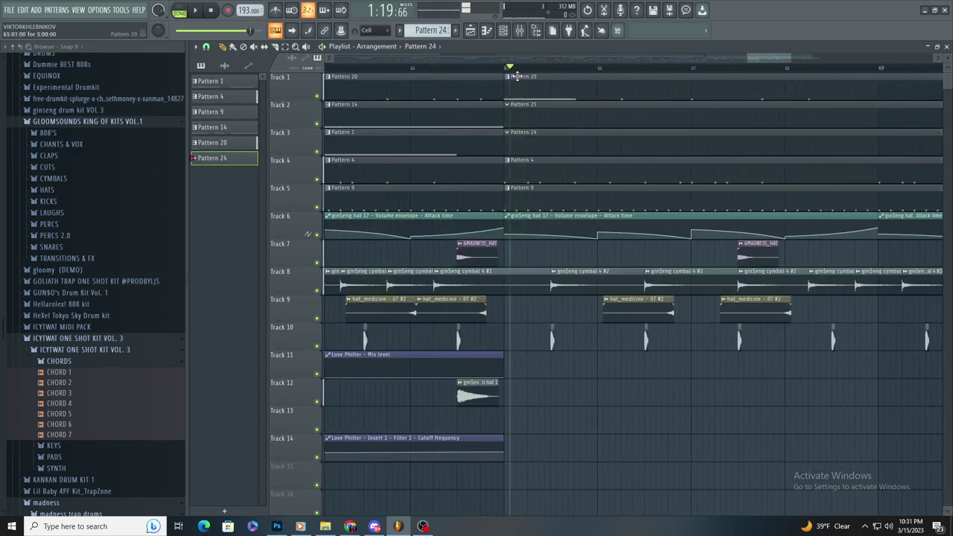
key("space")
left_click(501, 30)
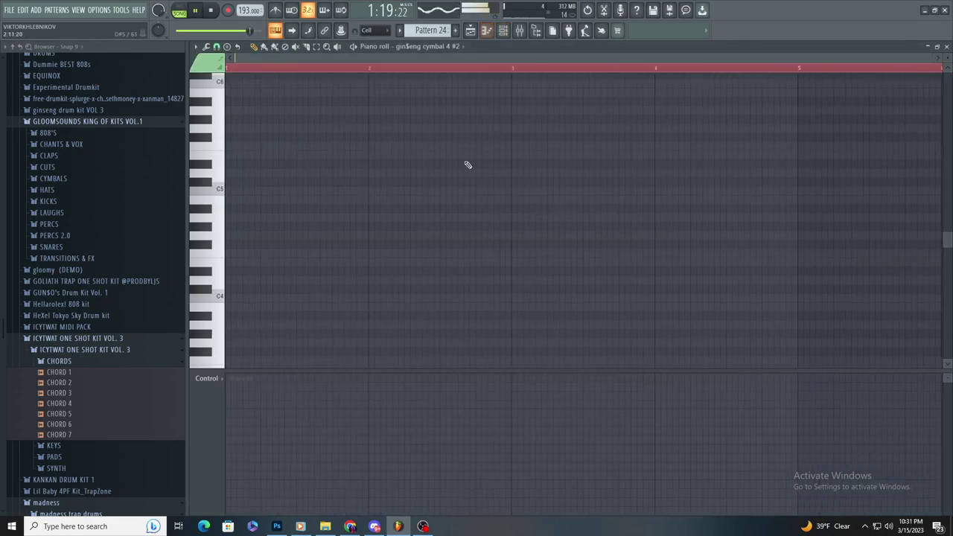
left_click(440, 47)
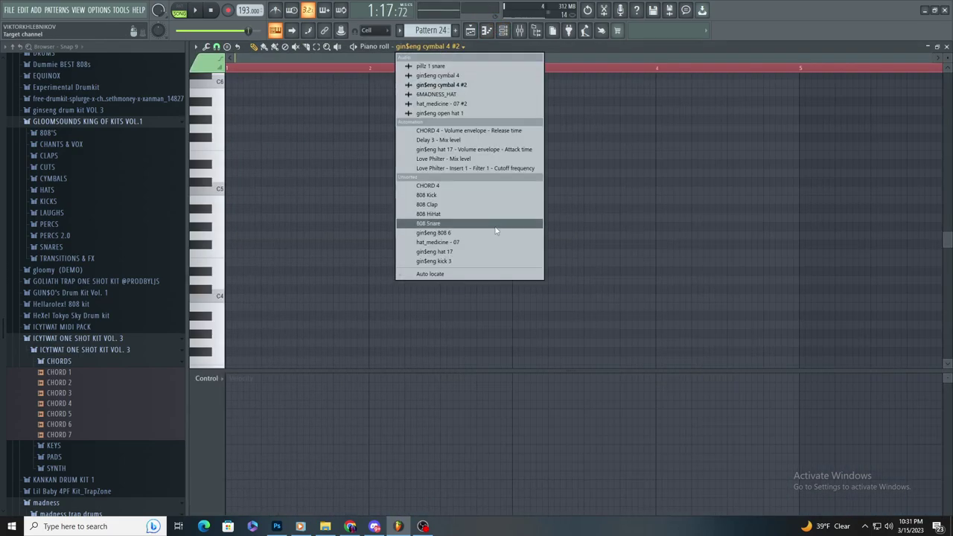
left_click(454, 185)
Step: Draw three short, evenly spaced G#4 notes in bar 1 of the CHORD 4 piano roll
key("space")
left_click_drag(330, 190, 330, 226)
scroll(185, 192, "up", 6)
scroll(390, 229, "up", 1)
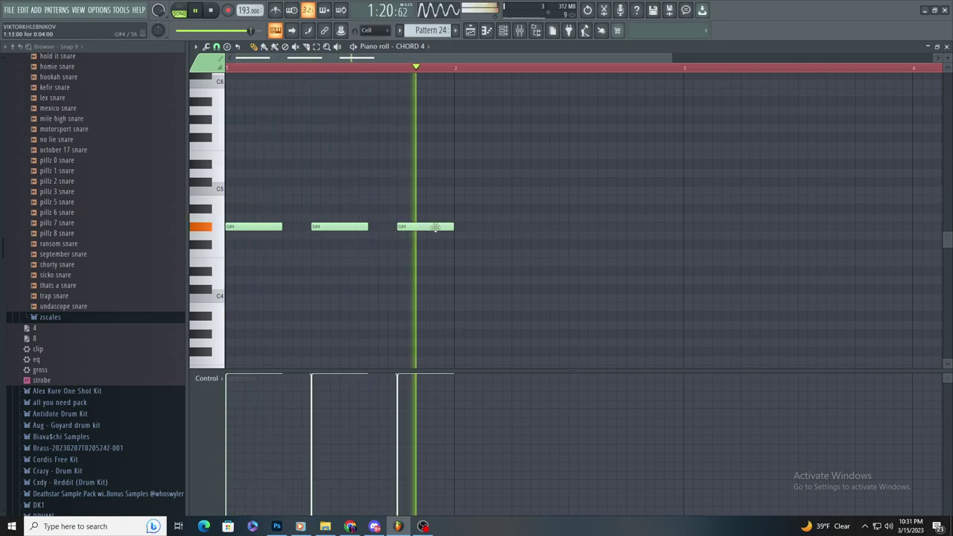
Step: Draw two consecutive long F4 notes, one starting at 2:05 and one starting at bar 3
left_click(558, 245)
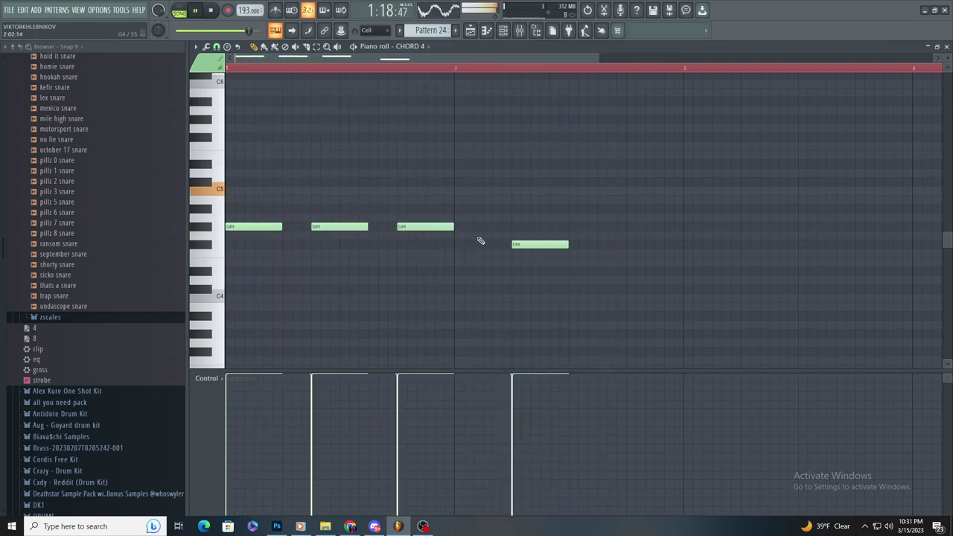
left_click(646, 208)
right_click(655, 209)
scroll(631, 217, "down", 1)
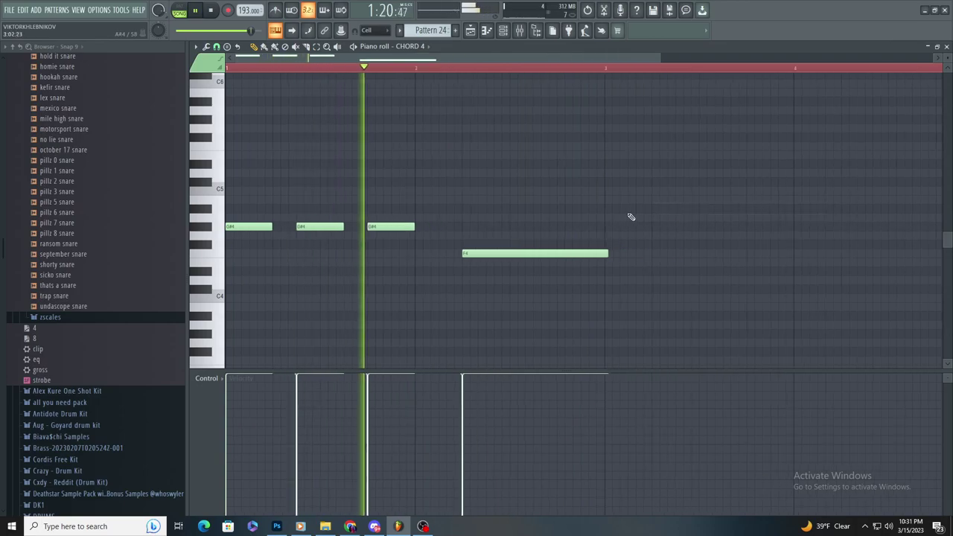
scroll(553, 217, "up", 3)
scroll(552, 217, "down", 2)
scroll(468, 232, "up", 2)
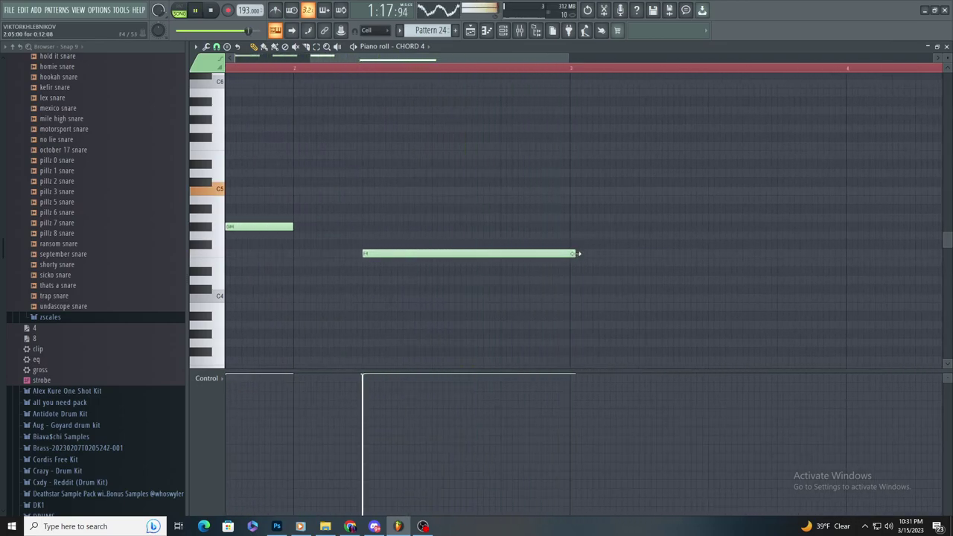
scroll(571, 254, "down", 3)
scroll(511, 200, "up", 2)
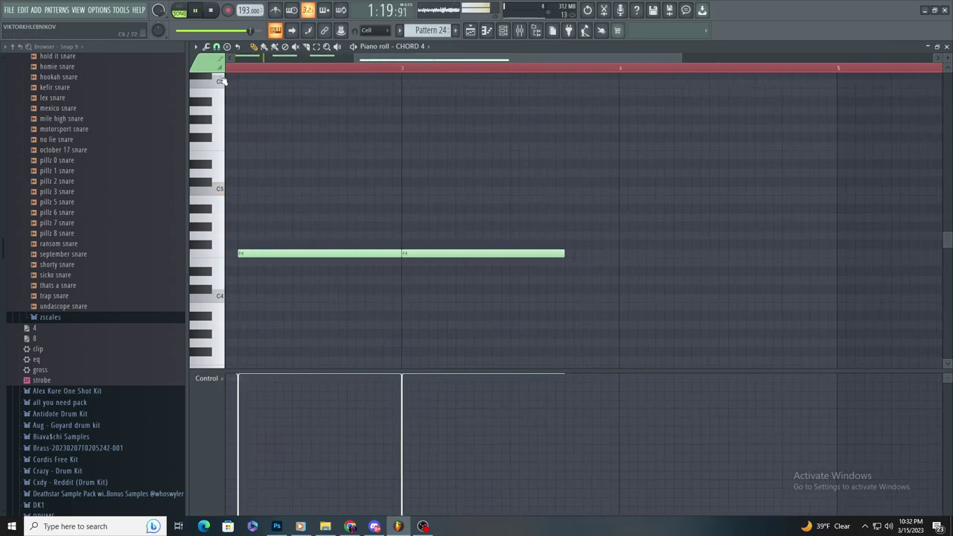
left_click_drag(417, 218, 421, 191)
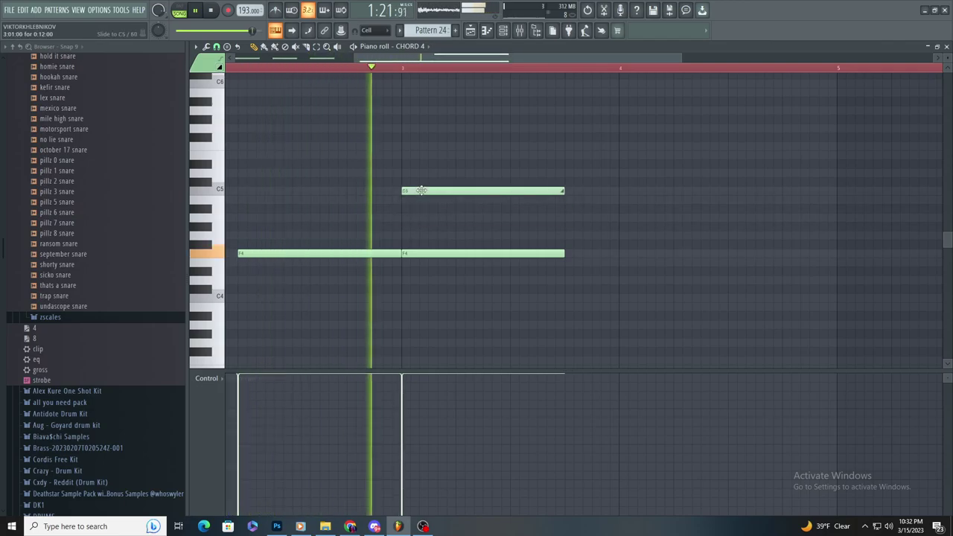
scroll(422, 191, "down", 3)
key("space")
scroll(424, 150, "up", 2)
left_click_drag(525, 181, 535, 181)
right_click(566, 181)
right_click(532, 190)
Step: Add a slide note to D4 from 3:05 to the end of the second F4 note's span, with lowered velocity
left_click(524, 218)
left_click(529, 437)
left_click_drag(566, 219, 553, 280)
scroll(593, 273, "up", 1)
scroll(593, 273, "up", 2)
Step: Continue the line with an F4 note starting at 3:13 and a D4 slide note starting at bar 4
left_click(536, 261)
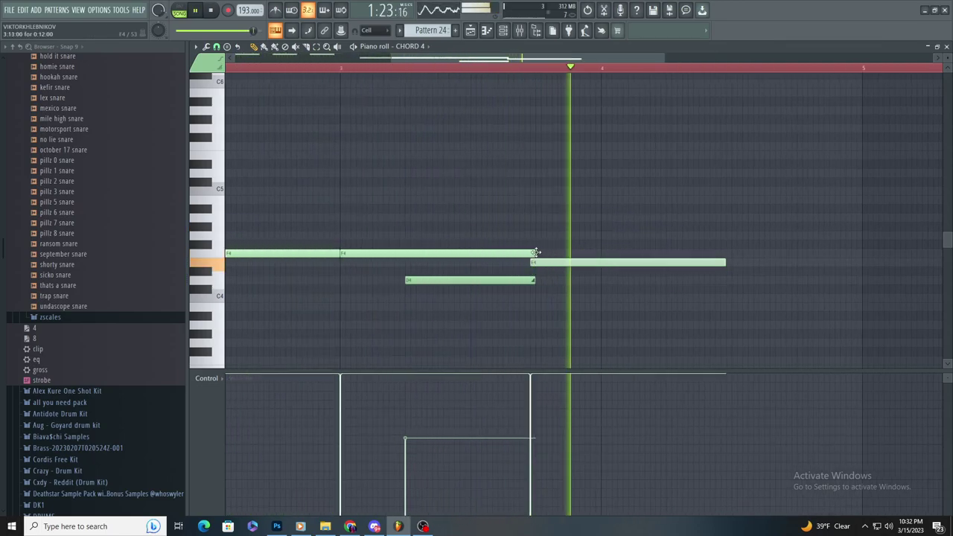
scroll(558, 262, "down", 3)
scroll(562, 265, "up", 2)
right_click(558, 263)
left_click(529, 287)
left_click_drag(521, 250, 518, 252)
scroll(638, 285, "up", 2)
left_click_drag(551, 281, 538, 280)
scroll(508, 278, "down", 2)
scroll(687, 271, "up", 1)
left_click(616, 262)
right_click(631, 253)
right_click(642, 262)
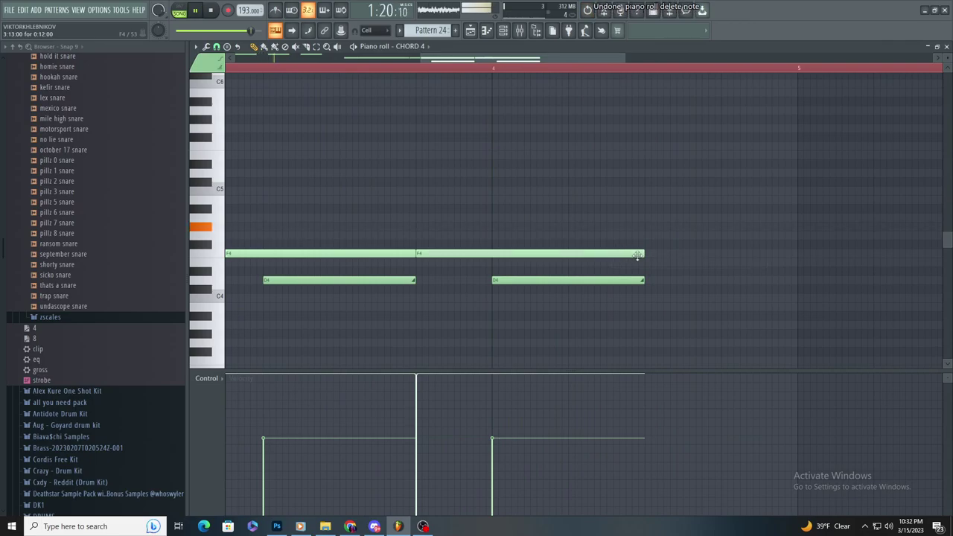
Step: Add a final F4 note from the middle of bar 4 and a shorter D4 slide note ending at bar 5
scroll(658, 257, "down", 2)
left_click(702, 278)
scroll(737, 280, "up", 2)
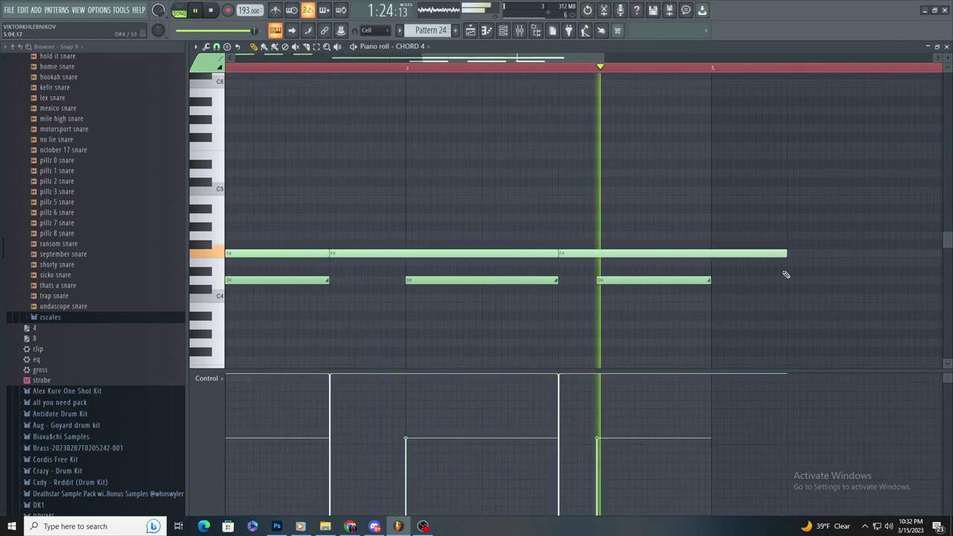
scroll(708, 277, "down", 3)
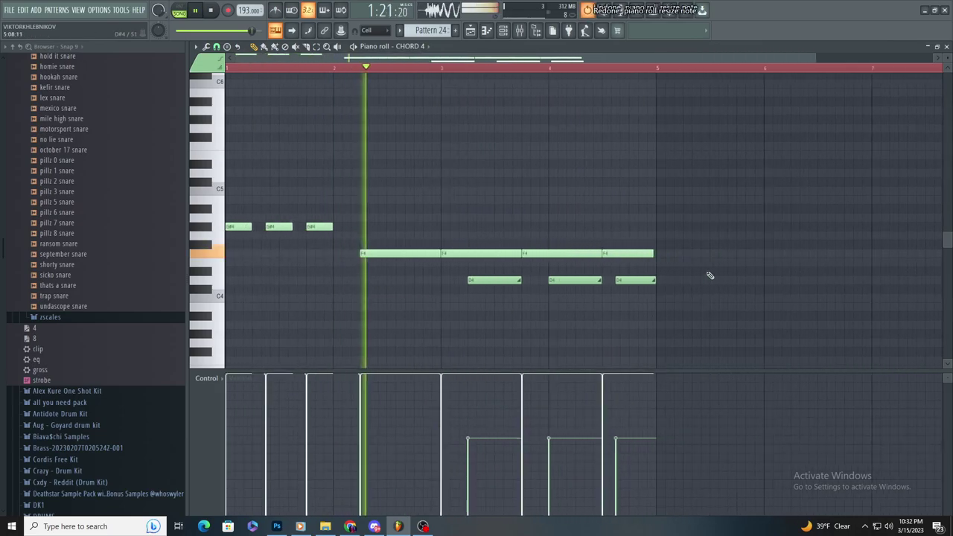
key("F5")
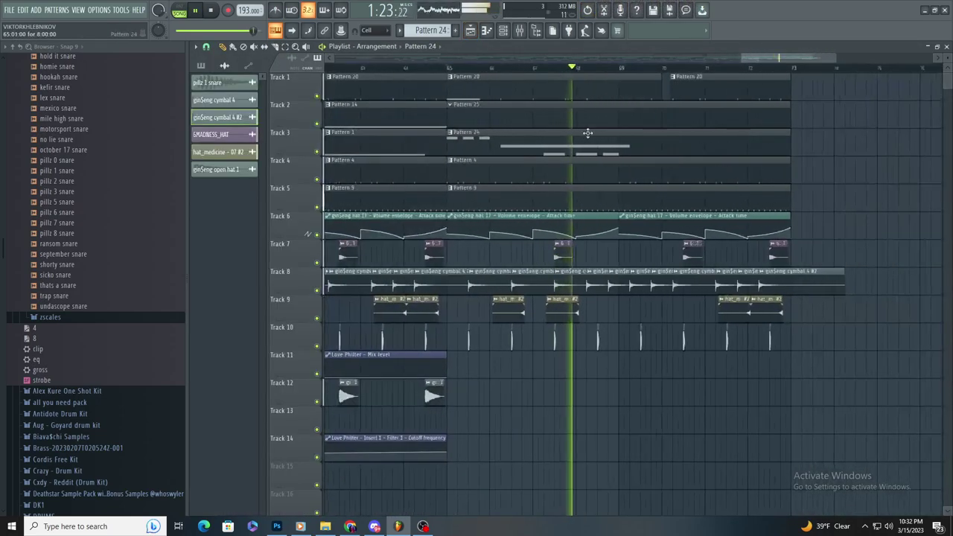
key("F7")
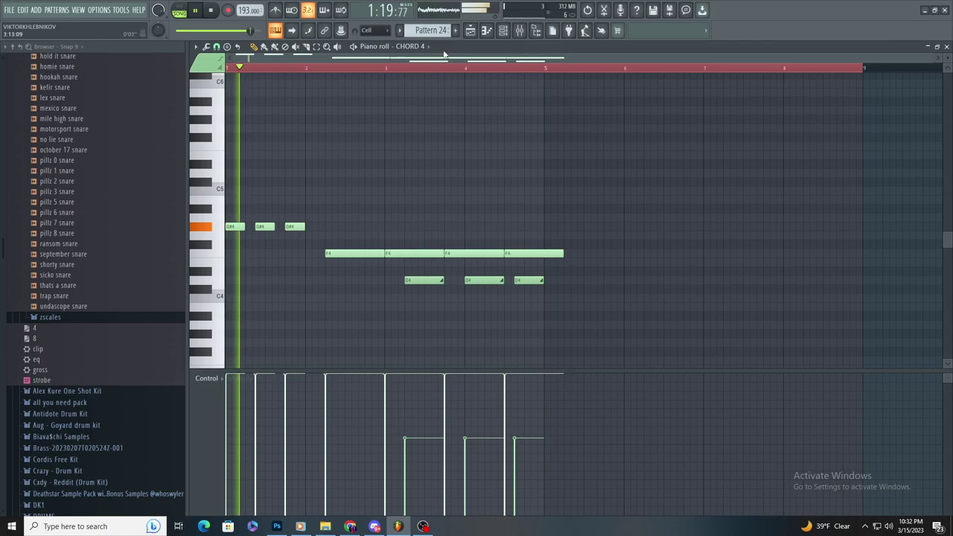
Step: Select the playlist clips from bar 65 to 73 and duplicate them so the copy starts at bar 73
key("F5")
left_click_drag(882, 432, 459, 72)
scroll(687, 249, "down", 3)
scroll(687, 248, "up", 3)
key("ctrl+b")
scroll(327, 100, "up", 2)
left_click(222, 46)
left_click_drag(693, 97, 640, 98)
scroll(648, 95, "up", 2)
scroll(649, 95, "up", 2)
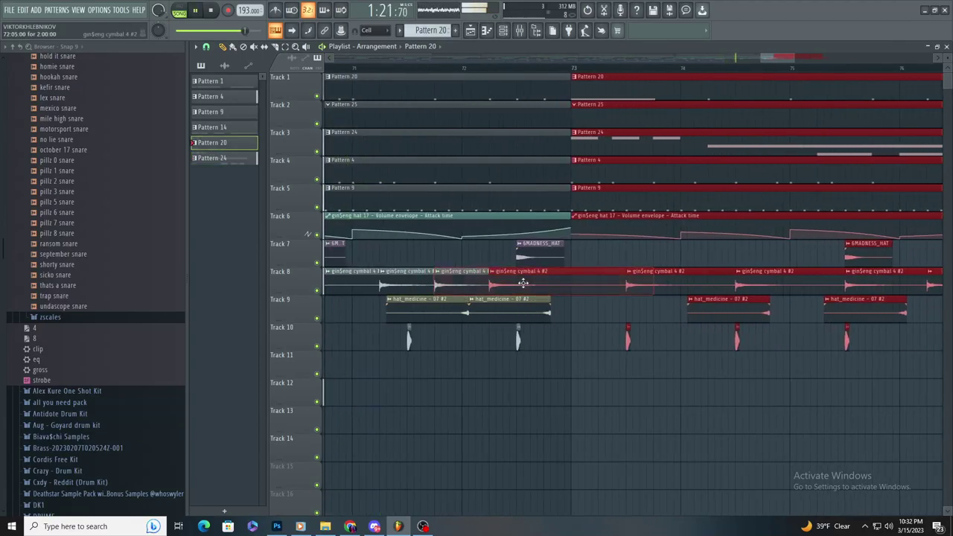
Step: Respace the gin$eng cymbal 4 #2 clips on Track 8 between bars 76 and 79 to line up with the Track 10 snares
scroll(562, 349, "down", 3)
left_click(597, 415)
right_click(609, 413)
scroll(612, 401, "down", 2)
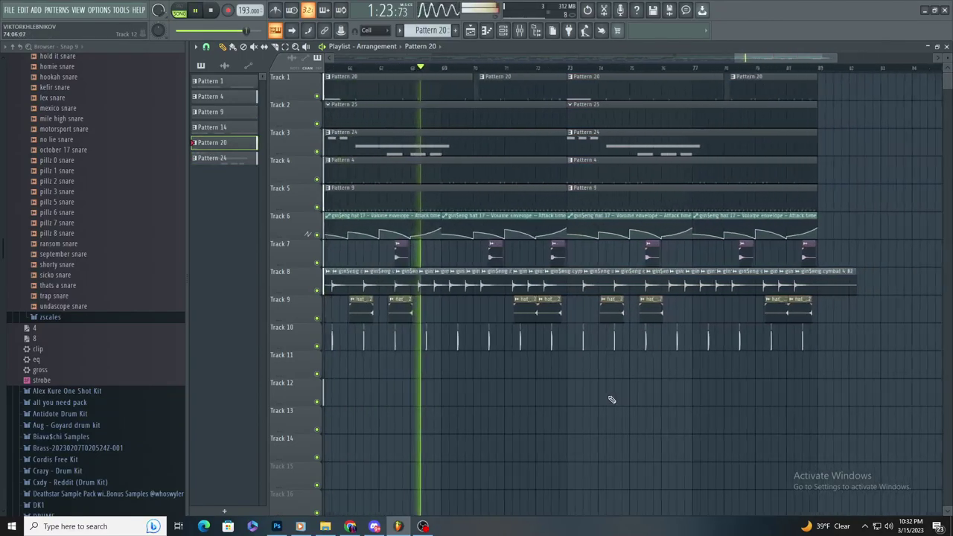
scroll(625, 399, "up", 3)
scroll(648, 396, "down", 2)
scroll(782, 362, "up", 2)
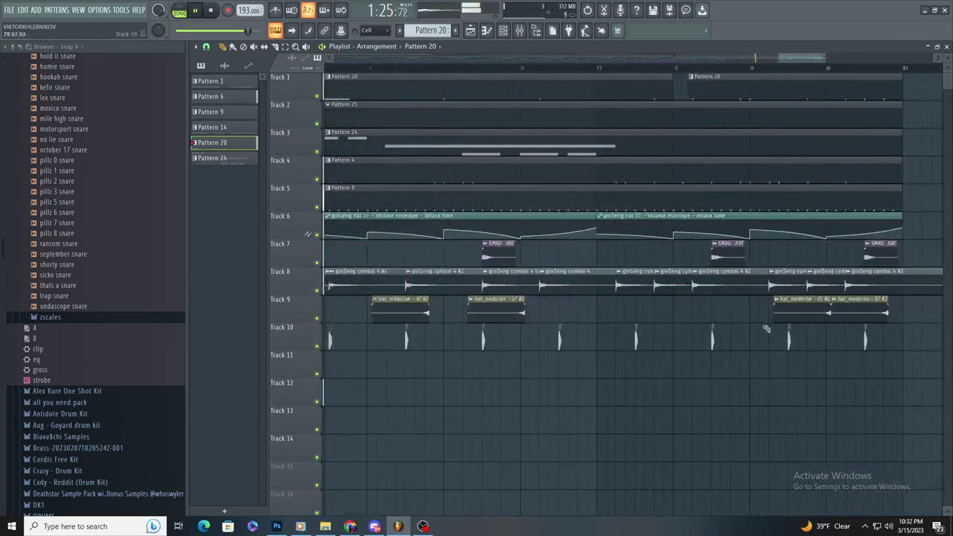
scroll(596, 286, "down", 2, "ctrl")
left_click(567, 283)
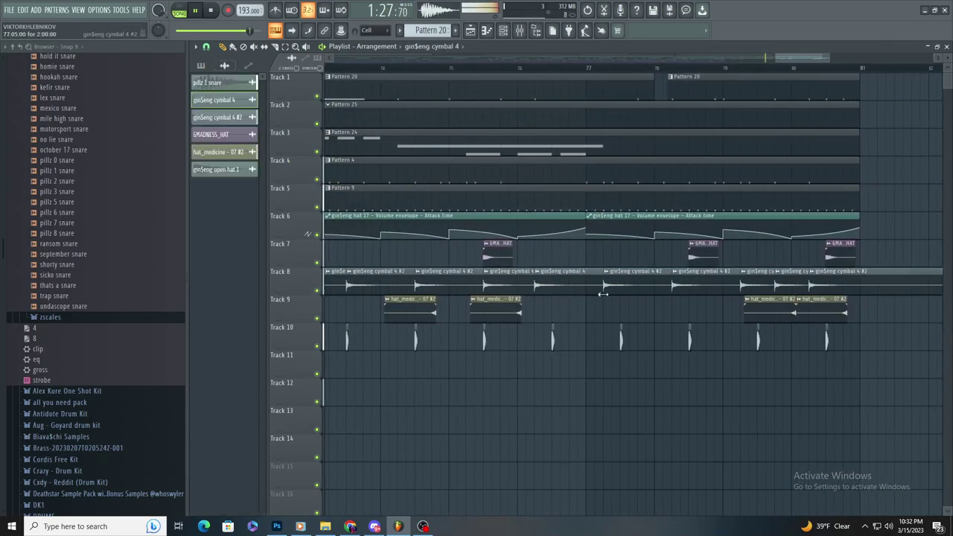
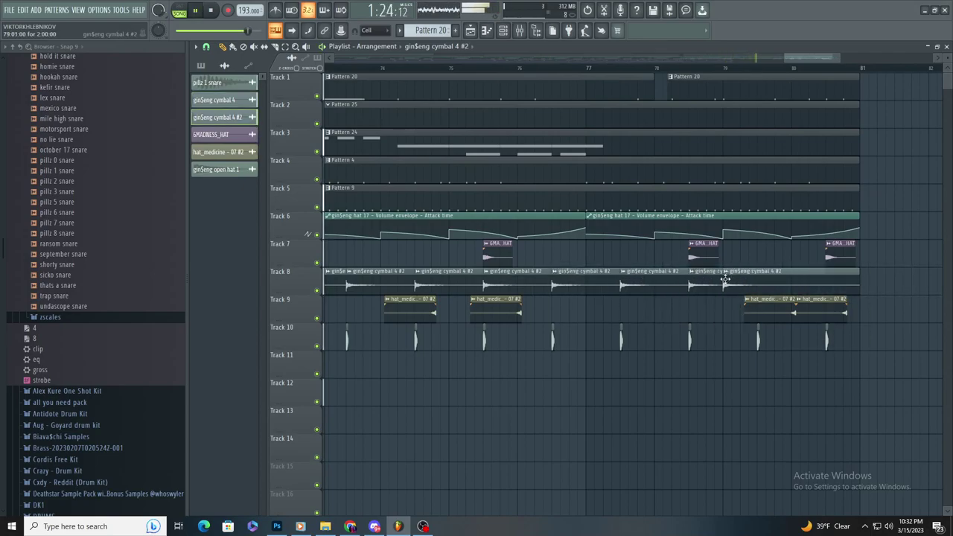
scroll(819, 276, "down", 5, "ctrl")
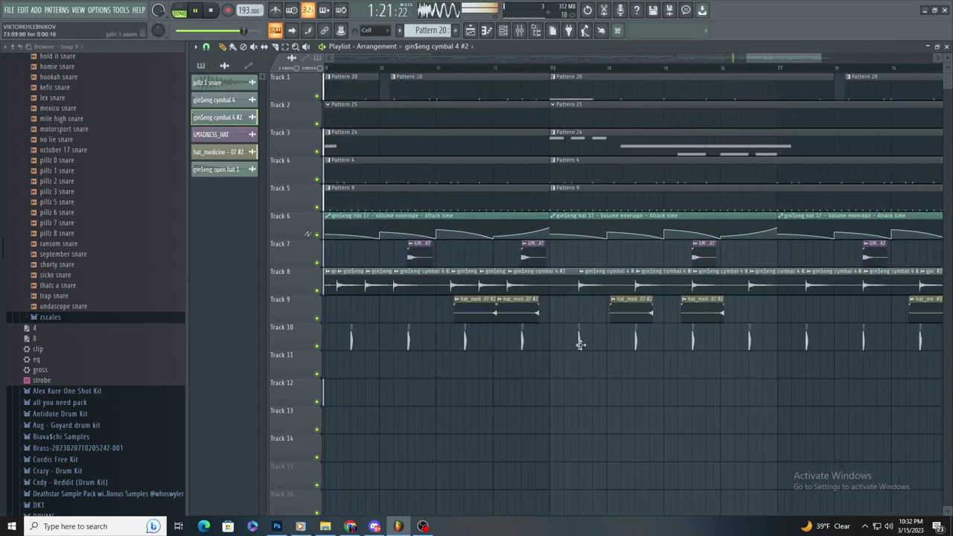
Step: Rearrange the gin$eng cymbal 4 #2 clips on Track 8 between bars 69 and 73 into a sparser pattern
scroll(446, 320, "up", 4, "ctrl")
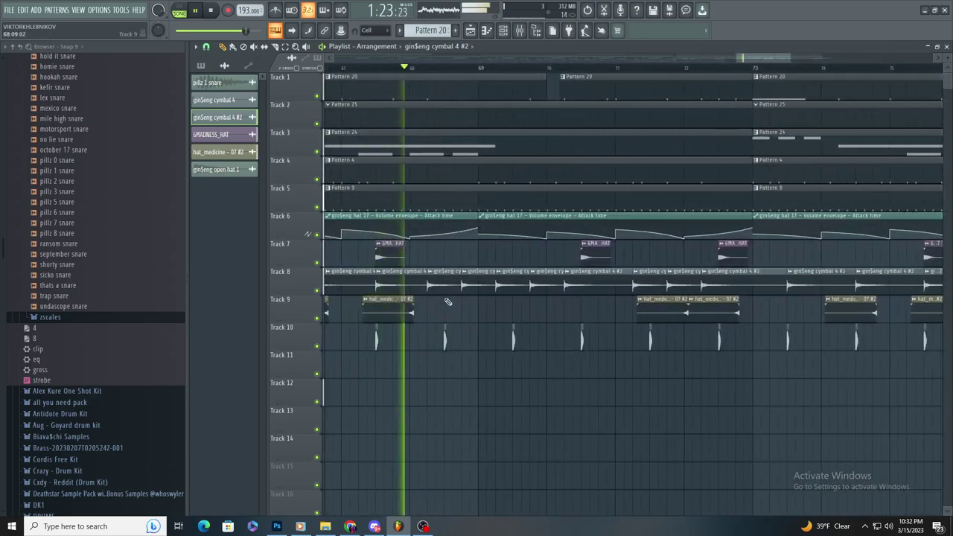
left_click_drag(526, 287, 551, 274)
right_click(589, 280)
key("space")
scroll(596, 300, "down", 1, "ctrl")
scroll(779, 298, "up", 1, "ctrl")
left_click_drag(696, 279, 708, 270)
scroll(563, 394, "down", 1, "ctrl")
scroll(811, 335, "up", 1, "ctrl")
Step: Replace a Track 8 cymbal before bar 73 with a unique gin$eng cymbal clip on Track 7 at 71:13
right_click(594, 285)
left_click(574, 249)
left_click(572, 253)
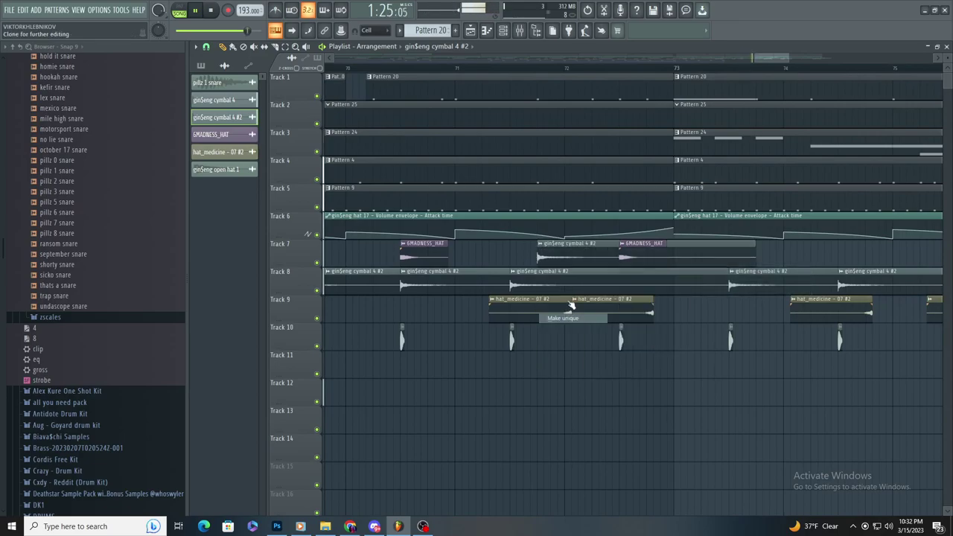
Step: Route the unique cymbal to mixer Insert 53 and load Fruity parametric EQ 2 in its first slot
double_click(459, 110)
left_click(874, 78)
left_click(714, 337)
key("space")
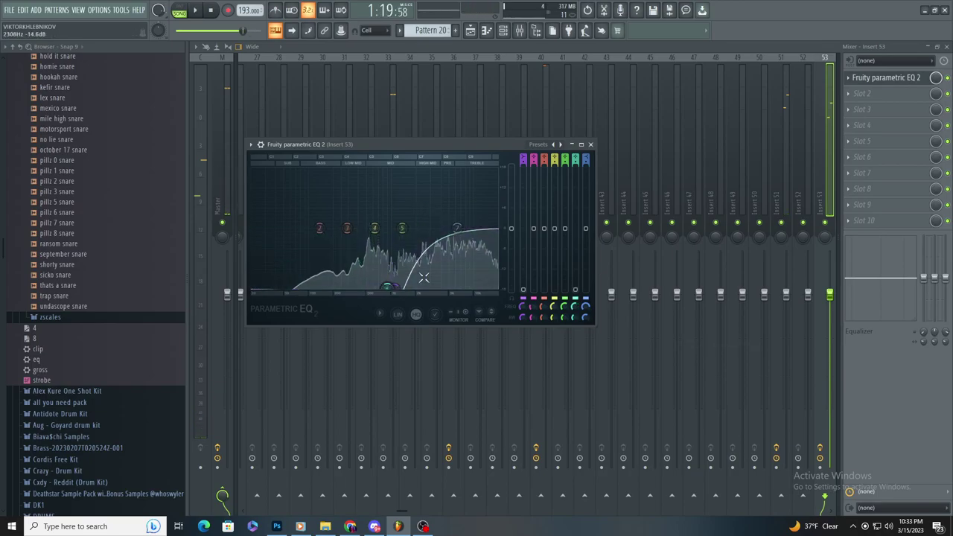
Step: Shape the cymbal's EQ by cutting the lows and top end and boosting band 5 about 13.7 dB near 7498 Hz
left_click_drag(374, 228, 391, 288)
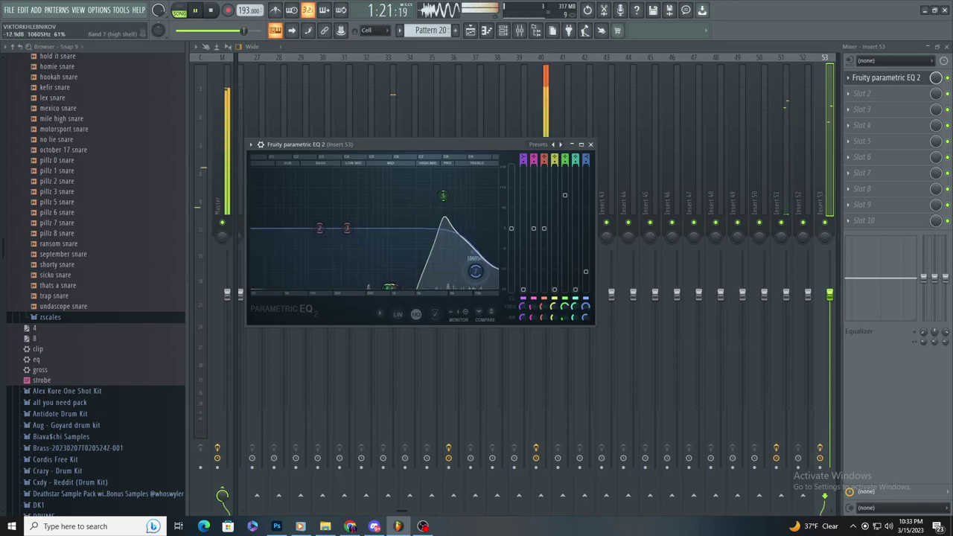
left_click_drag(449, 216, 465, 184)
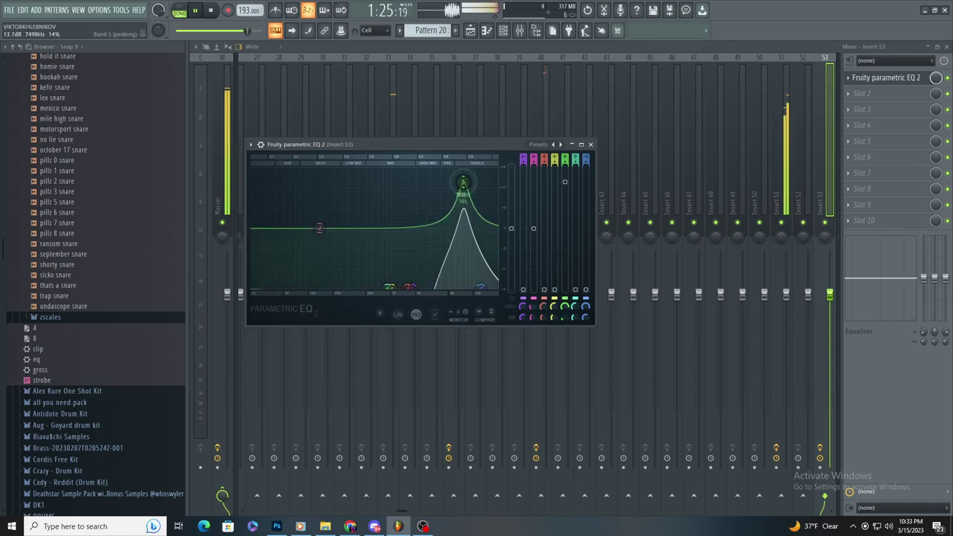
Step: Move the Track 7 gin$eng cymbal 4 #3 clip half a bar later and add another copy on Track 11 at 72:09
left_click(469, 30)
scroll(546, 251, "up", 2)
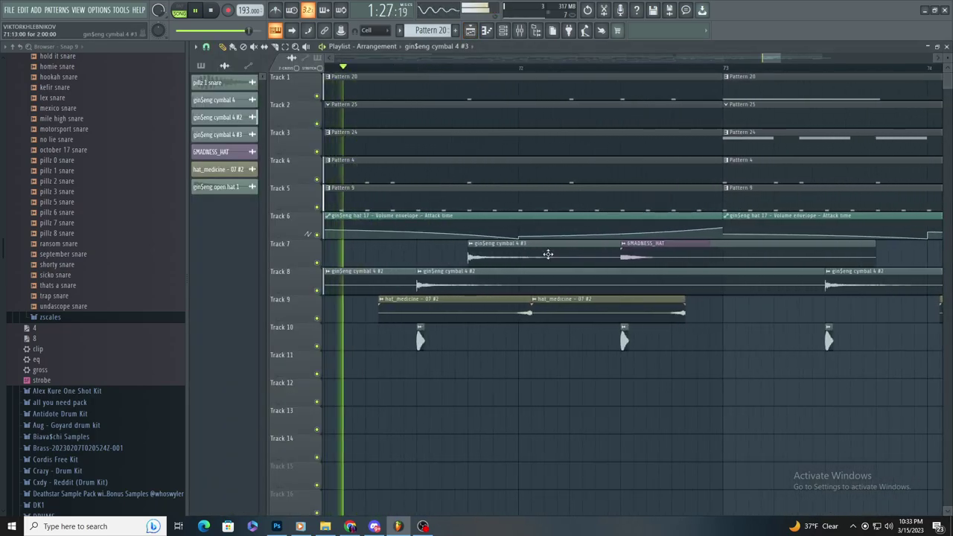
scroll(547, 254, "down", 2)
left_click(404, 66)
scroll(440, 89, "up", 2)
left_click_drag(592, 255, 691, 255)
key("space")
key("space")
left_click_drag(723, 355, 707, 351)
scroll(628, 316, "down", 3)
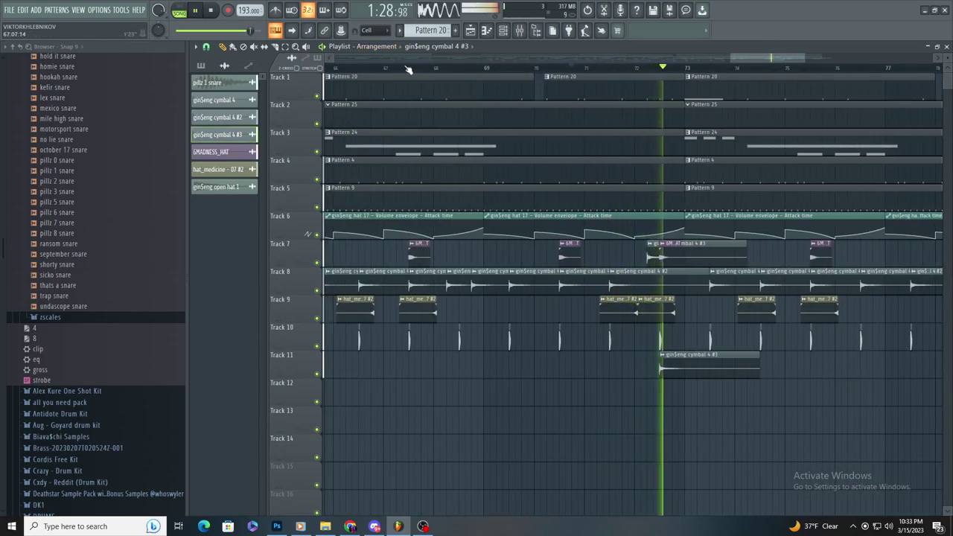
Step: Duplicate all CHORD 4 notes in Pattern 24 so the copy starts at bar 5
double_click(566, 148)
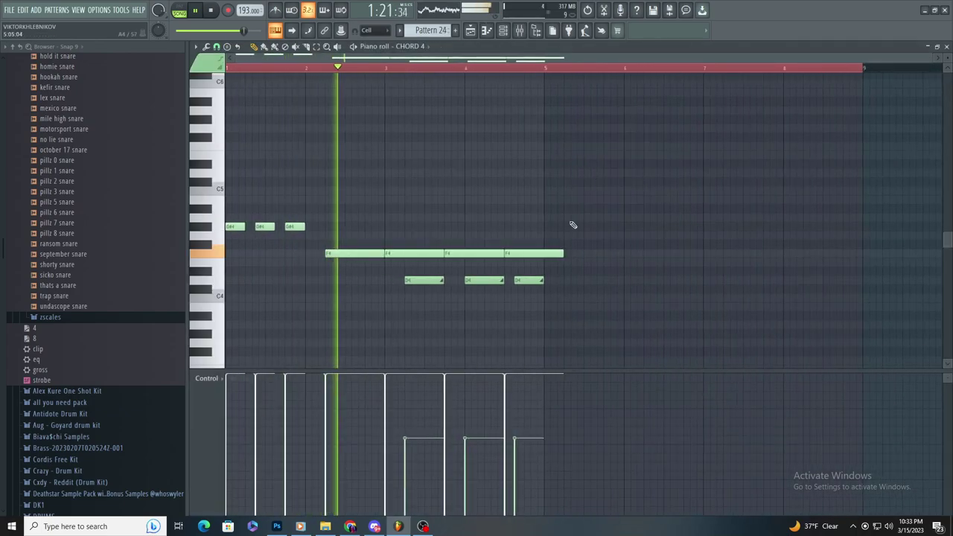
scroll(528, 249, "up", 2)
scroll(660, 253, "down", 2)
scroll(673, 249, "up", 1)
scroll(687, 245, "down", 1)
left_click(316, 47)
key("ctrl+a")
scroll(646, 234, "up", 3)
key("ctrl+b")
scroll(632, 225, "down", 2)
left_click_drag(512, 252, 659, 258)
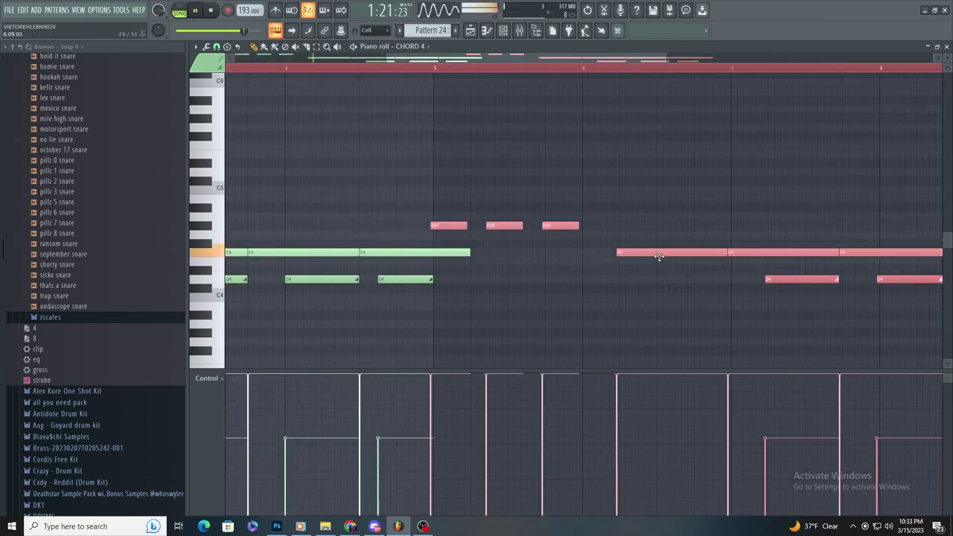
Step: Rework bar 5's G#4 notes into one-step notes at 5:07 and 5:09 and a four-step note at 5:13
scroll(514, 242, "up", 2)
left_click(497, 252)
right_click(497, 251)
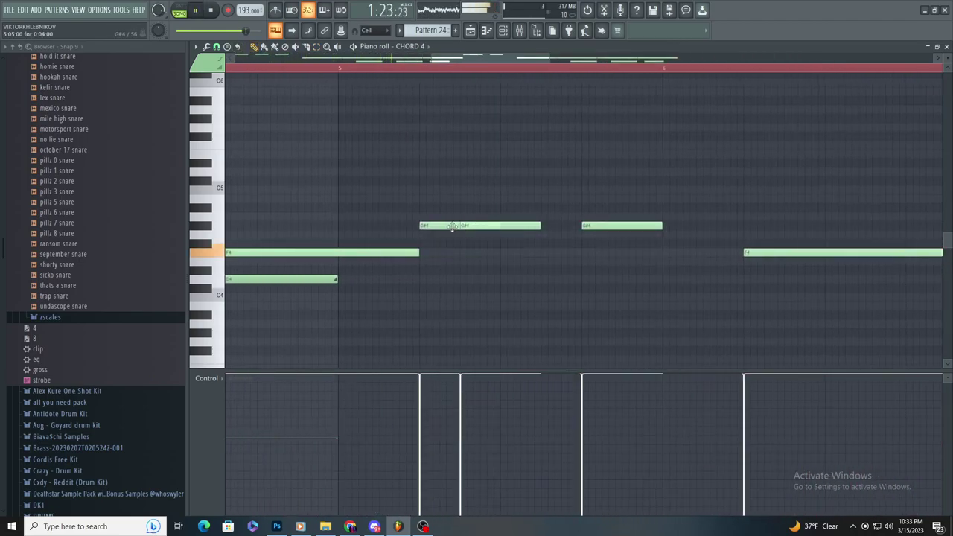
right_click(435, 239)
right_click(488, 226)
key("space")
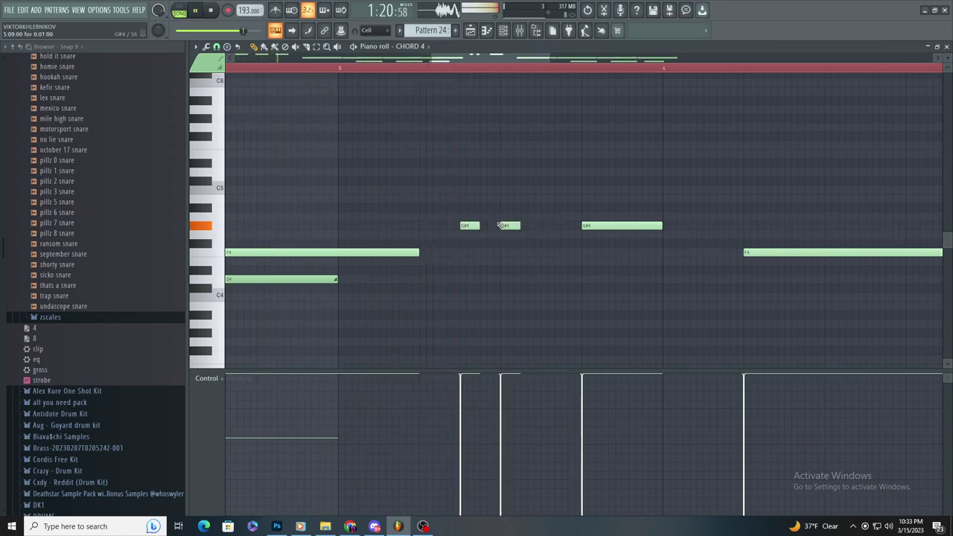
Step: Examine the copied CHORD 4 notes from bar 5 to bar 9 during playback
scroll(513, 246, "down", 1)
scroll(502, 261, "up", 1)
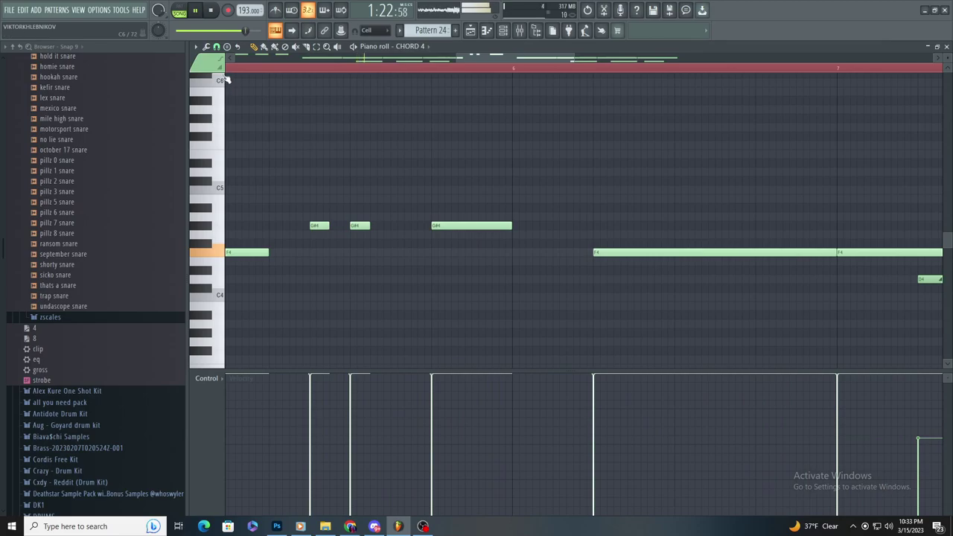
scroll(529, 265, "down", 2)
scroll(521, 265, "up", 2)
scroll(485, 268, "down", 2)
scroll(486, 268, "up", 2)
scroll(485, 268, "down", 2)
scroll(637, 276, "up", 2)
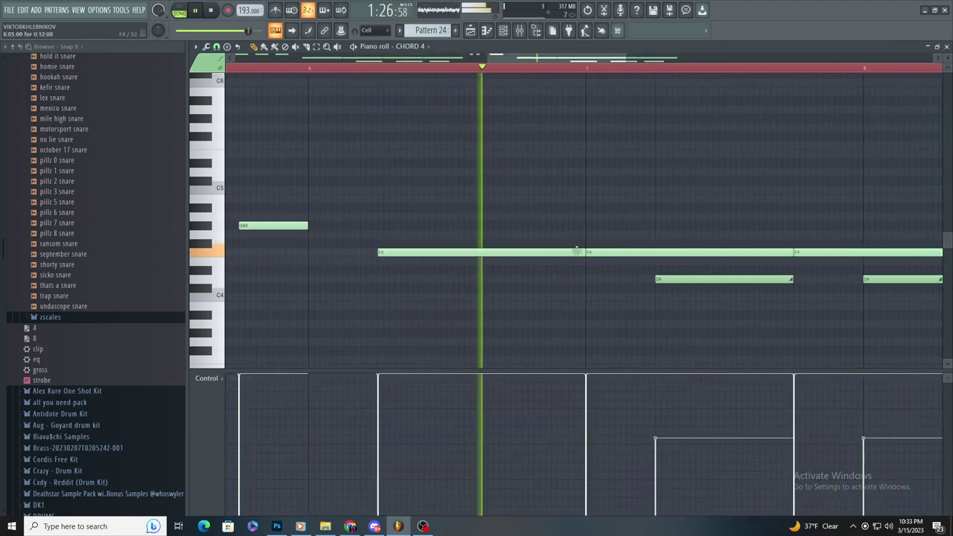
scroll(536, 174, "down", 3)
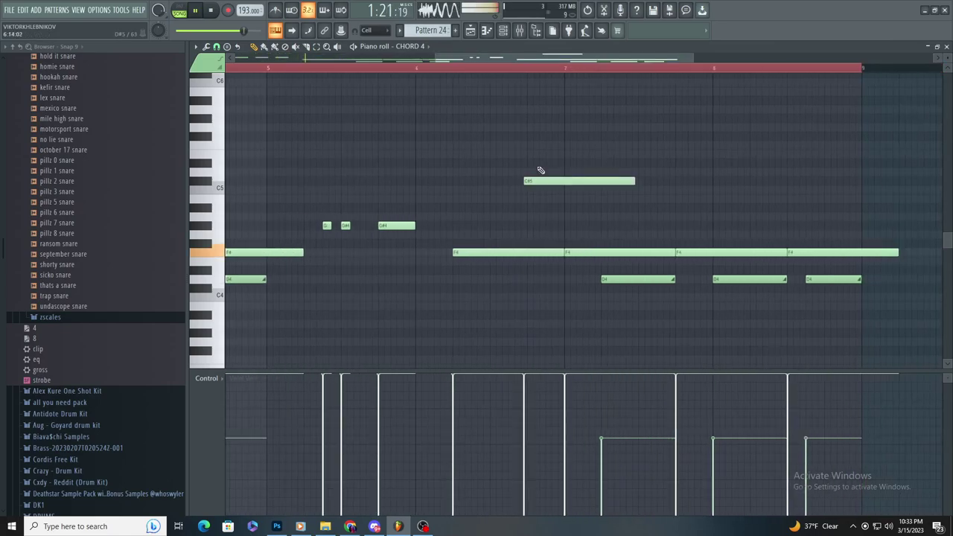
Step: Copy all CHORD 4 notes of Pattern 24, remove the Track 2 Pattern 25 clip before bar 73, and select Pattern 25
left_click(470, 31)
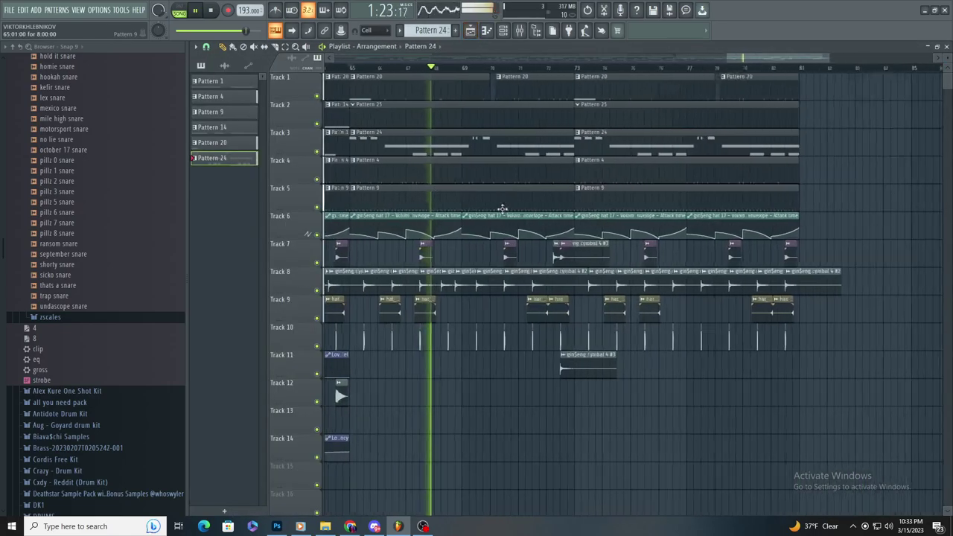
key("F7")
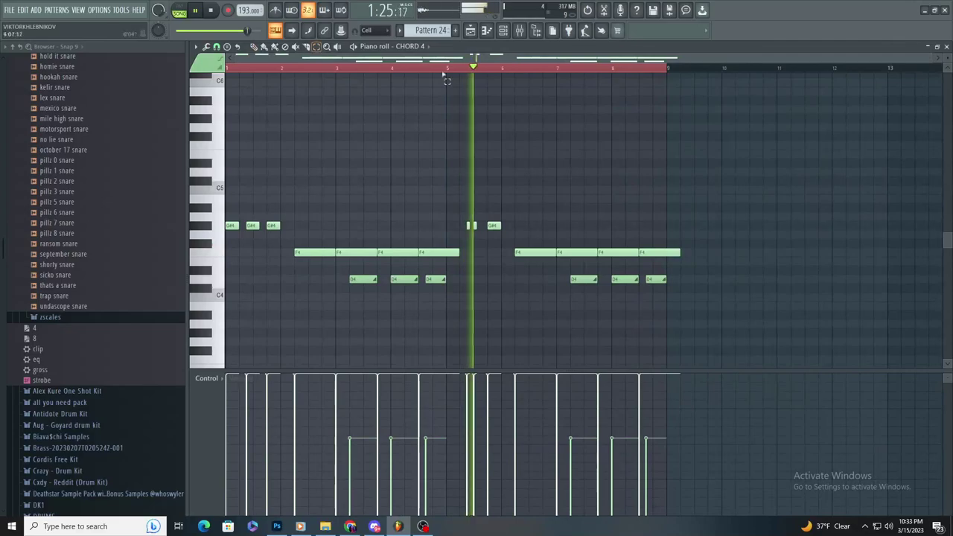
key("ctrl+a")
key("F5")
left_click(599, 112)
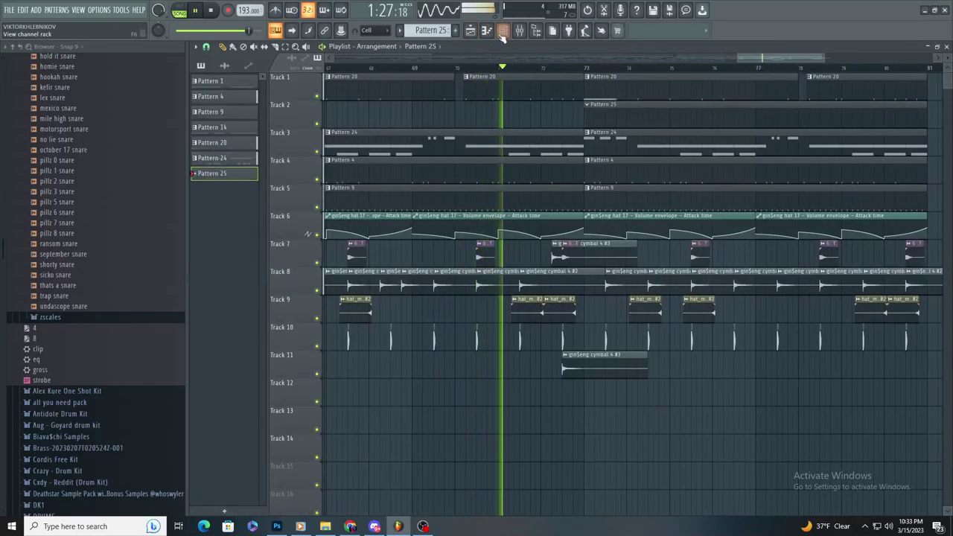
Step: Paste the copied notes into the gin$eng 808 6 piano roll of Pattern 25
key("F7")
left_click(423, 48)
left_click(476, 242)
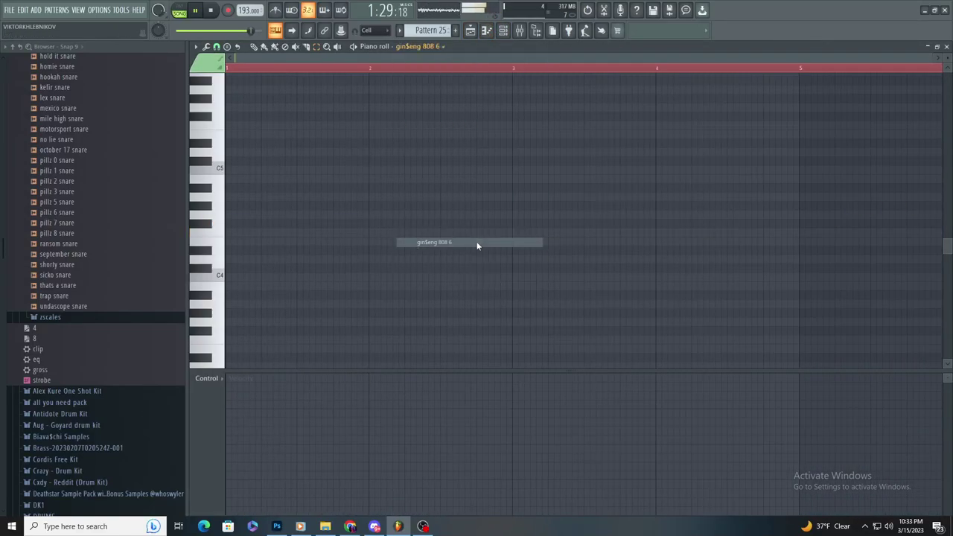
left_click(483, 311)
scroll(483, 312, "up", 2)
scroll(483, 301, "down", 3)
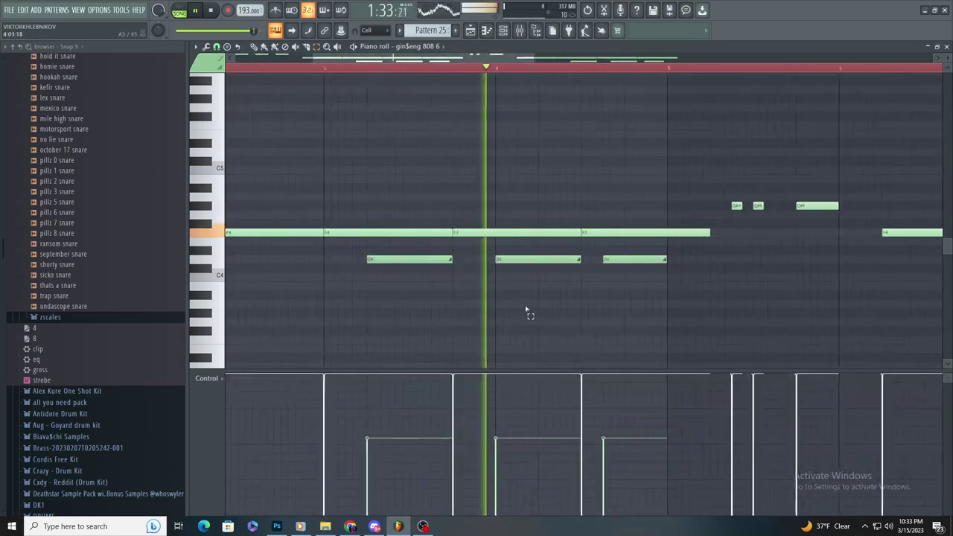
Step: Delete the 808's F4 note at bar 3 and extend the preceding F4 note to 3:13
key("space")
key("space")
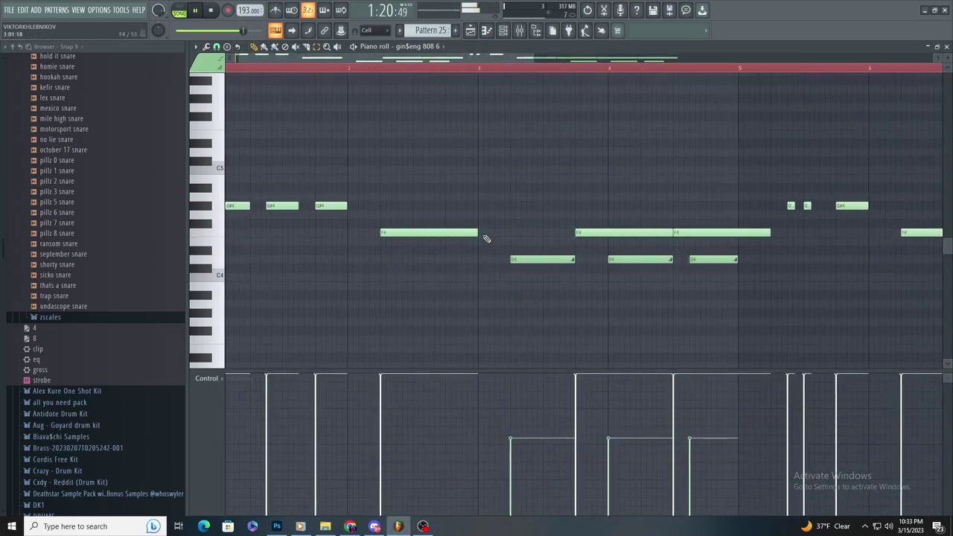
scroll(506, 225, "down", 1)
scroll(484, 313, "up", 2)
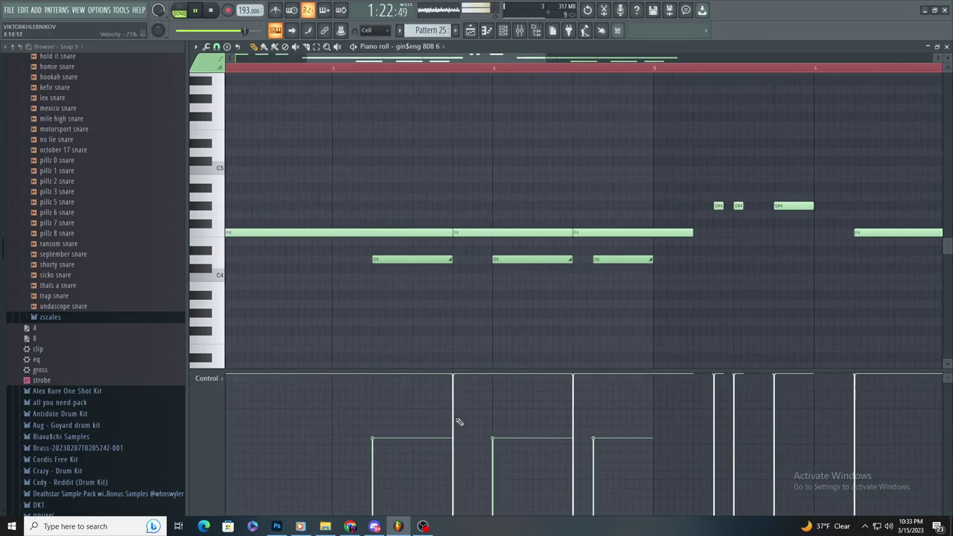
Step: Raise the D4 slide notes to full velocity and merge the second half's first two F4 notes into one ending at 7:13
scroll(430, 417, "down", 4)
left_click_drag(353, 383, 499, 350)
scroll(498, 320, "up", 4, "ctrl")
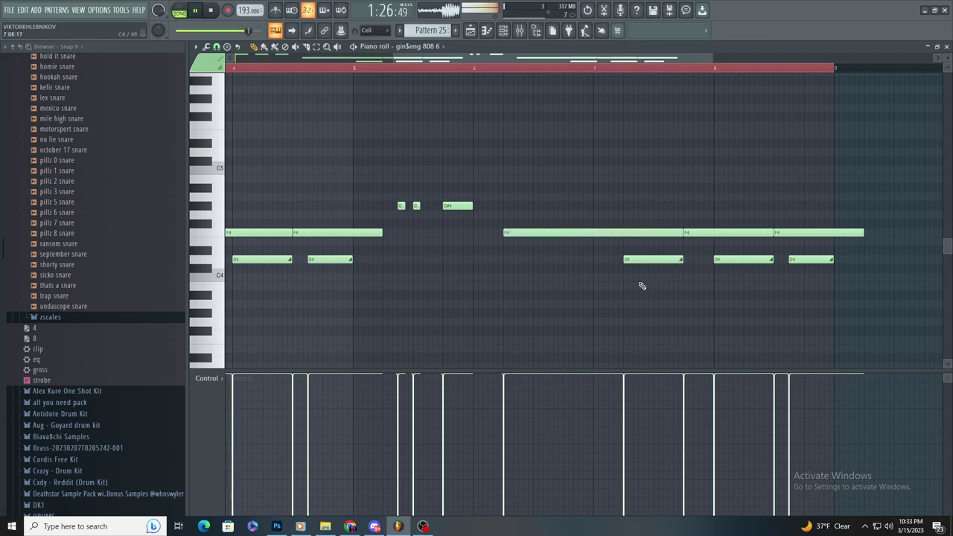
scroll(655, 289, "down", 4, "ctrl")
scroll(700, 297, "up", 4, "ctrl")
scroll(633, 299, "down", 4, "ctrl")
scroll(521, 296, "up", 1, "ctrl")
scroll(472, 291, "down", 1, "ctrl")
scroll(462, 279, "up", 4, "ctrl")
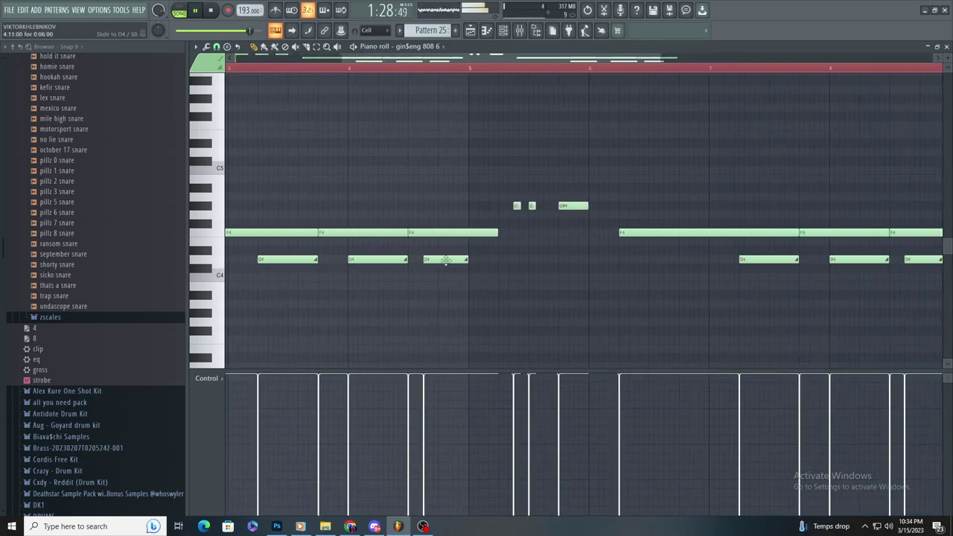
right_click(446, 259)
scroll(399, 257, "up", 1, "ctrl")
left_click_drag(467, 233, 467, 255)
key("ctrl+alt+z")
key("ctrl+alt+z")
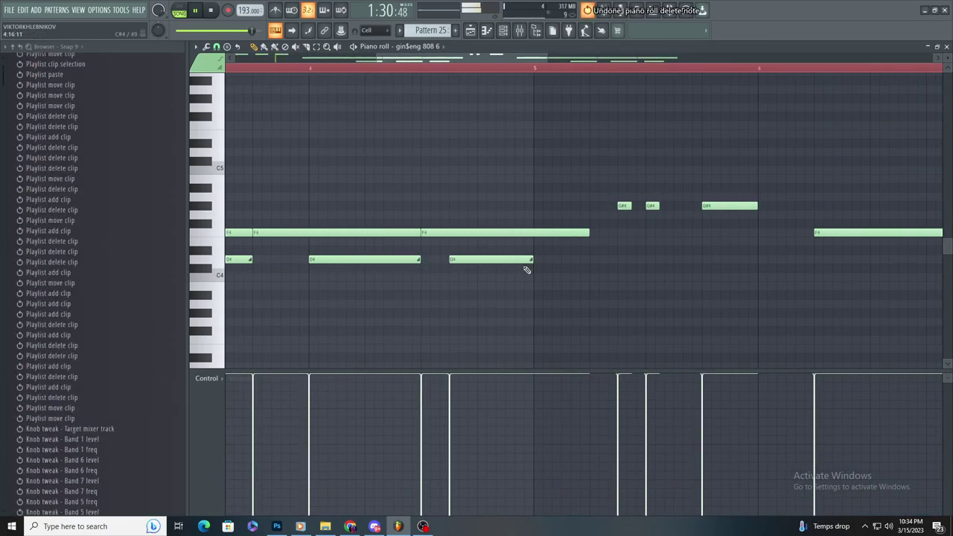
Step: Delete the final F4 note and its D4 slide note at the end of bar 8
scroll(514, 270, "down", 3, "ctrl")
scroll(795, 278, "up", 2, "ctrl")
right_click(810, 233)
right_click(810, 260)
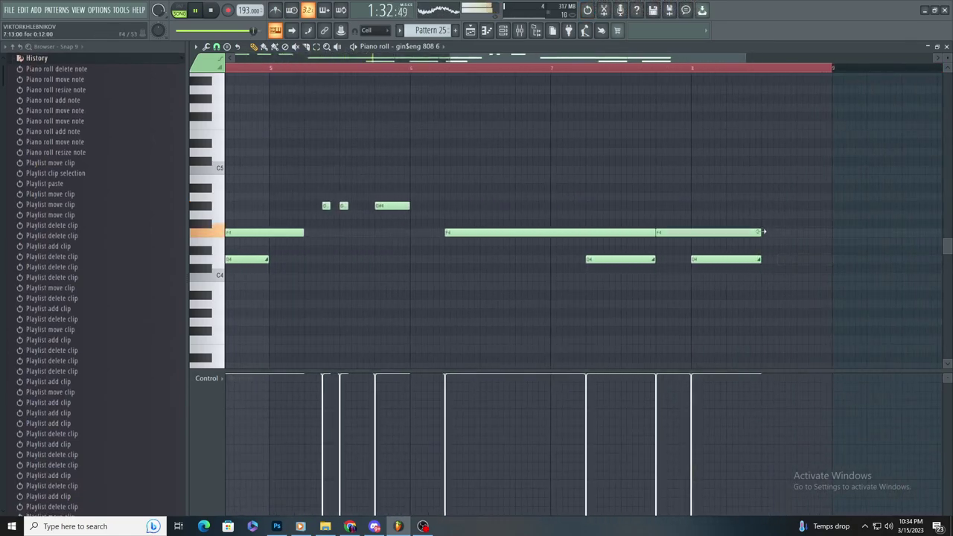
Step: Add a two-step D4 note at 8:09 and a two-step C#4 note at 8:13 to end the 808 line
scroll(774, 239, "up", 3, "ctrl")
left_click(767, 259)
scroll(748, 262, "down", 3, "ctrl")
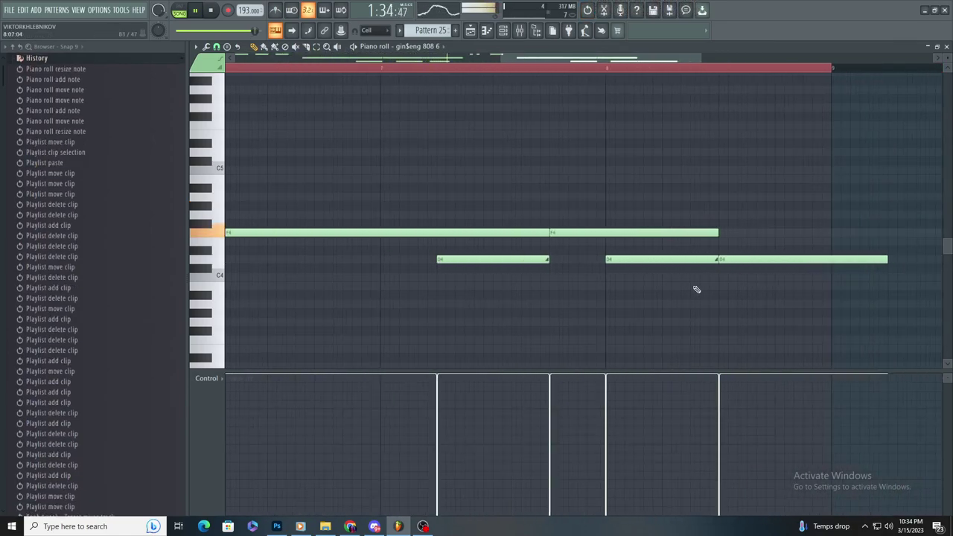
left_click_drag(815, 262, 727, 307)
scroll(737, 283, "up", 2, "ctrl")
left_click(750, 262)
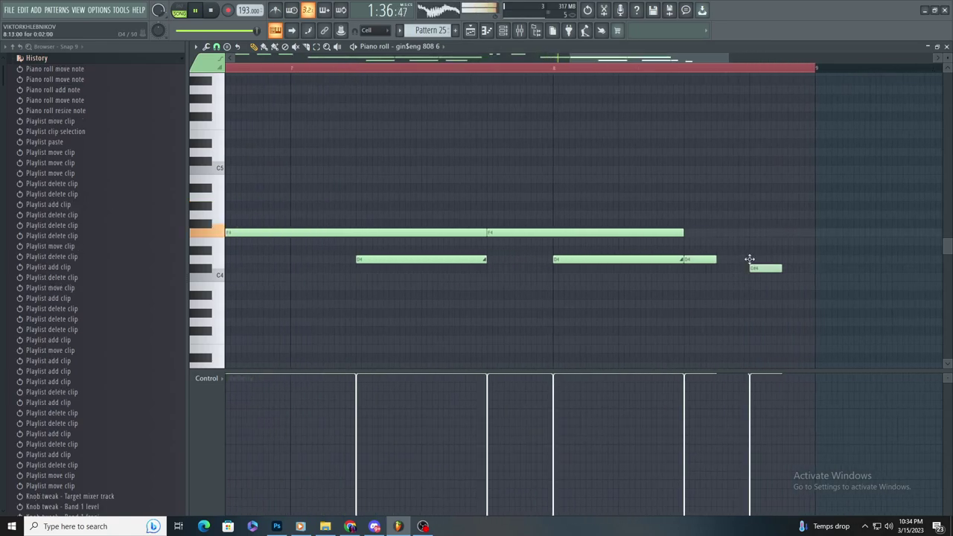
Step: Select the playlist clips from bar 73 to 81 and duplicate them so the copy starts at bar 81
key("F5")
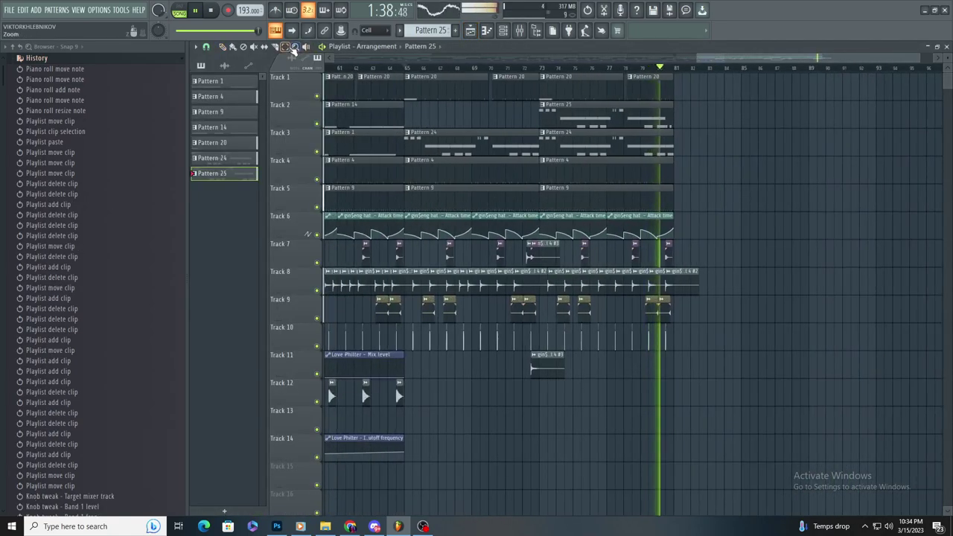
scroll(695, 365, "up", 2, "ctrl")
left_click_drag(644, 377, 345, 84)
key("ctrl+b")
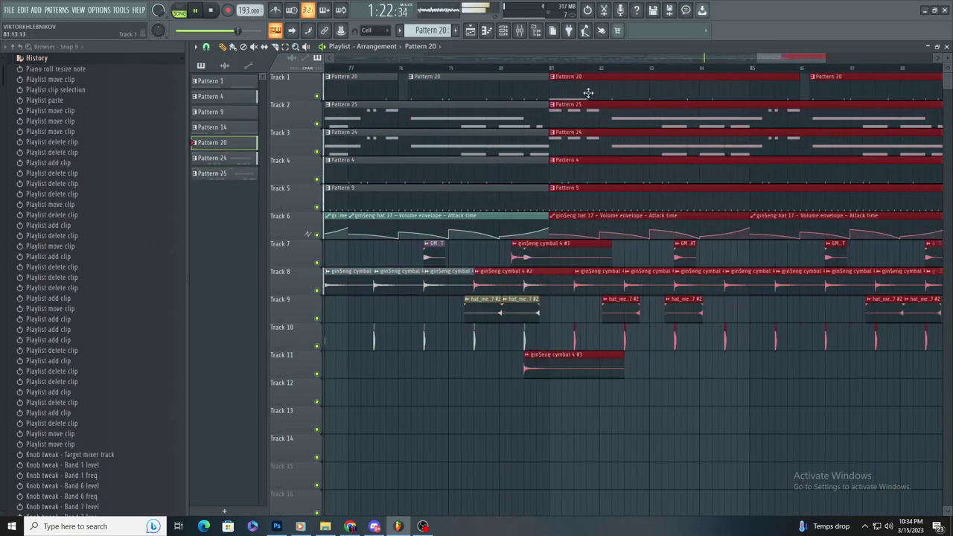
Step: Delete the duplicated cymbal clips just before bar 81, including the gin$eng cymbal 4 #3 clips on Tracks 7 and 11
scroll(518, 291, "up", 2, "ctrl")
right_click(497, 285)
right_click(527, 259)
key("ctrl+d")
right_click(554, 370)
scroll(545, 387, "down", 2, "ctrl")
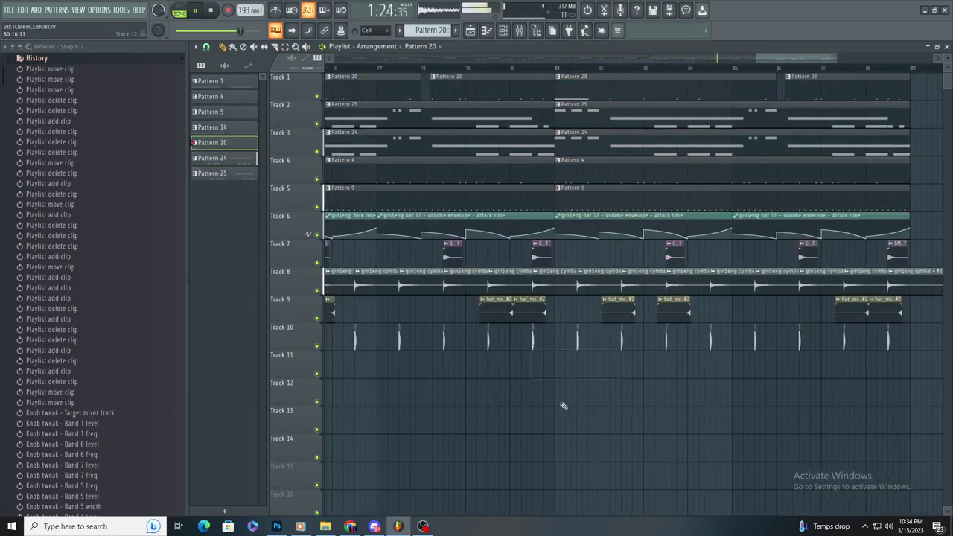
Step: Add the congratulations clap sample from the clap folder to Track 11, aligned with the Track 10 hit in bar 81
left_click(77, 60)
scroll(142, 195, "down", 3)
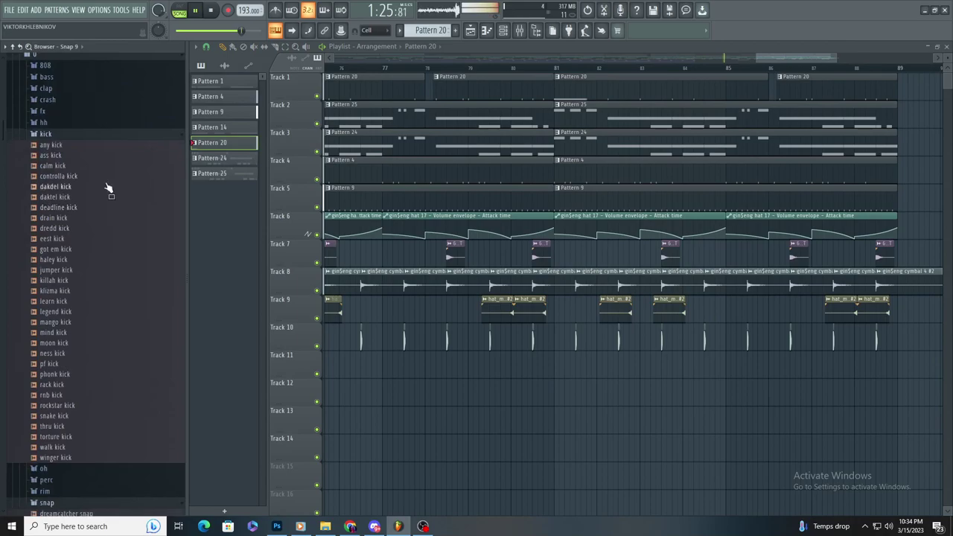
left_click(105, 136)
left_click(119, 89)
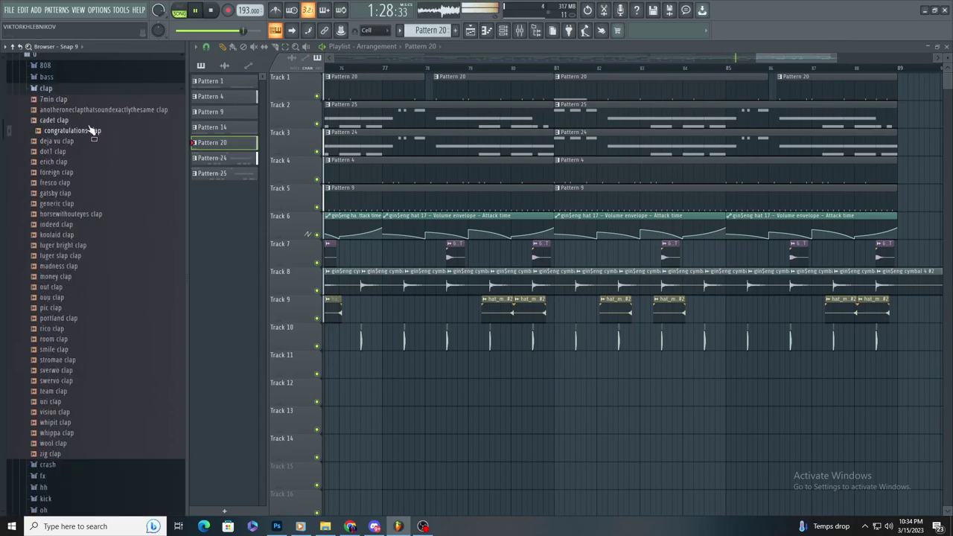
left_click_drag(90, 130, 475, 388)
left_click_drag(590, 367, 576, 367)
Step: Place congratulations clap clips on Track 11 under the Track 10 hits in bars 82 to 84
scroll(577, 370, "down", 2)
scroll(578, 370, "up", 3)
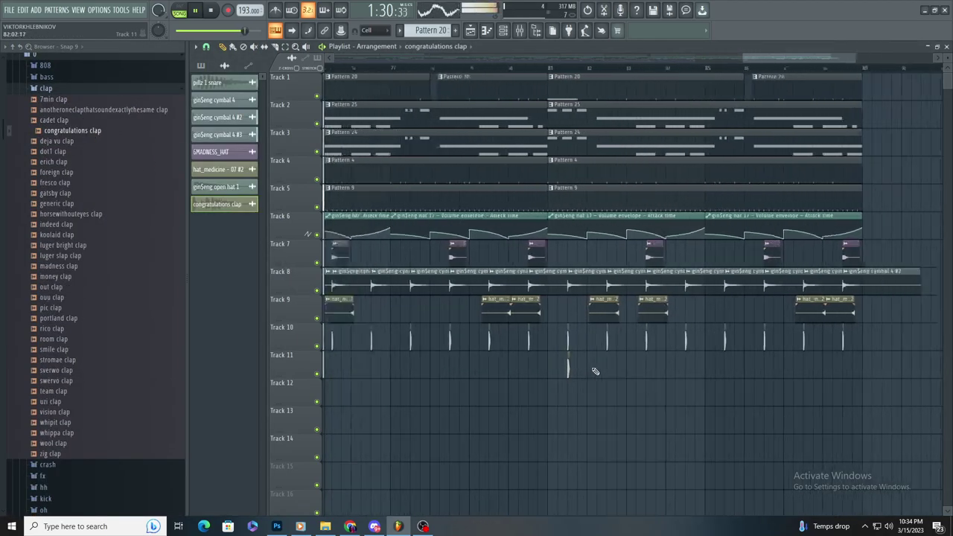
left_click(598, 366)
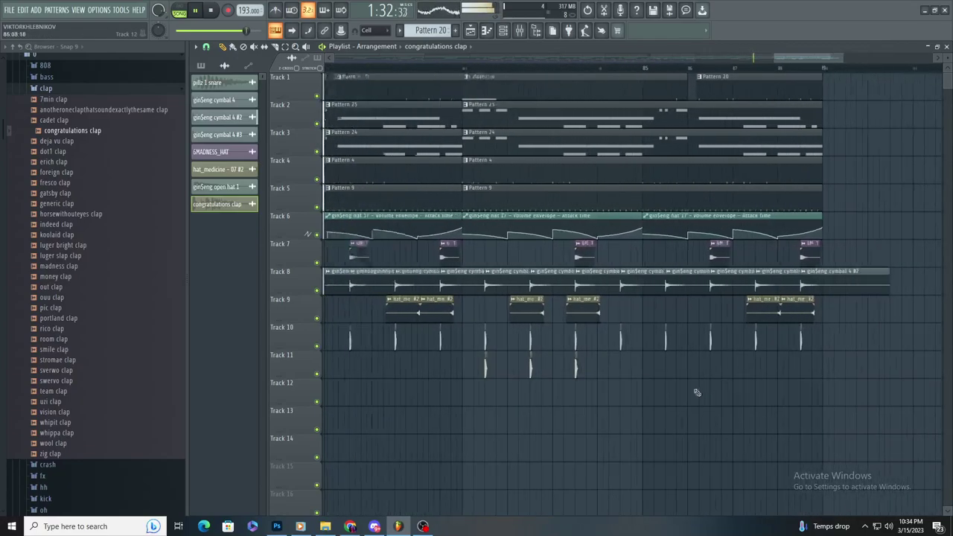
double_click(615, 372)
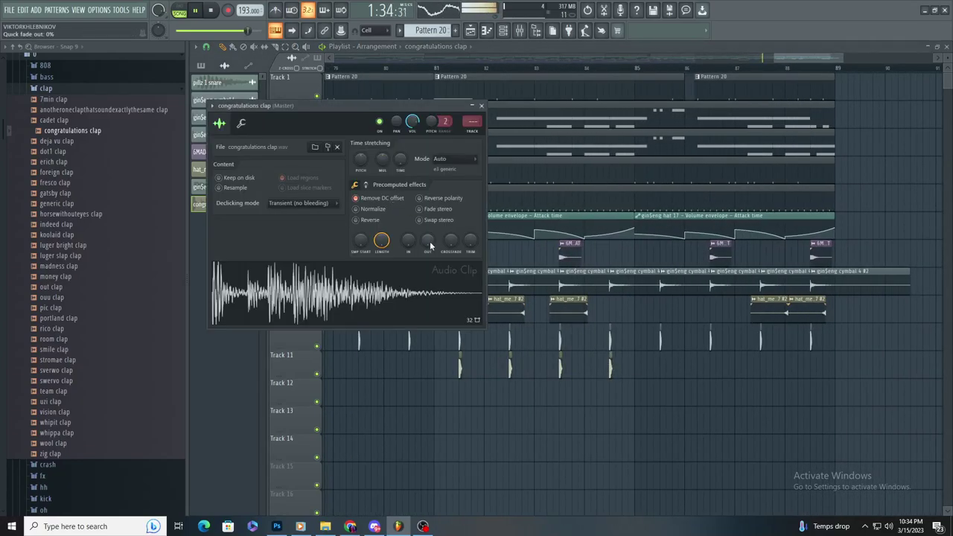
double_click(576, 127)
scroll(578, 304, "down", 4)
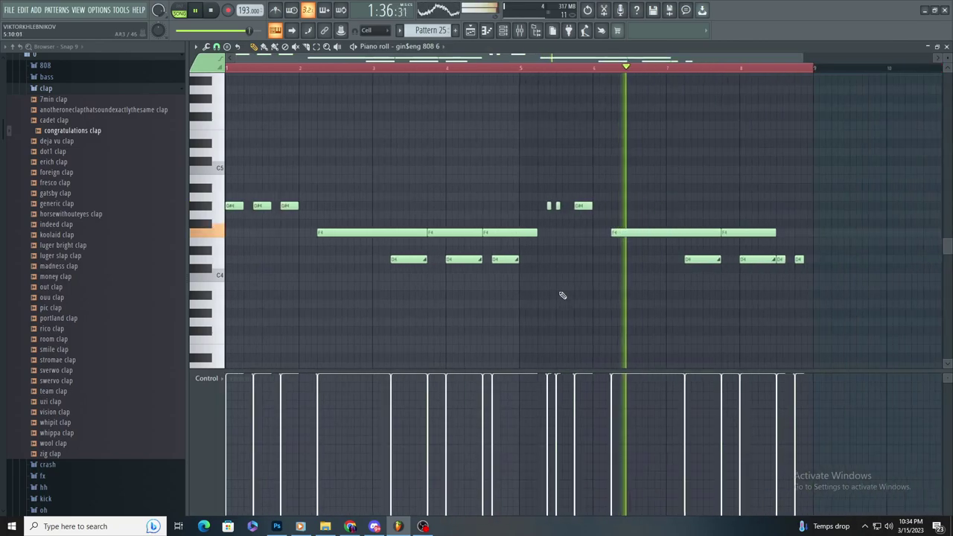
left_click(483, 31)
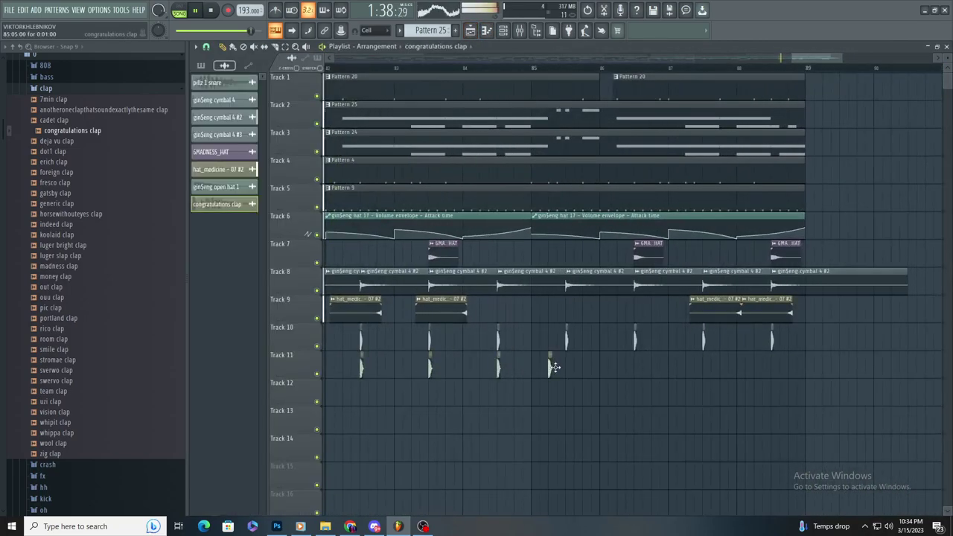
Step: Continue the congratulations clap clips on Track 11 under the Track 10 hits in bars 85 to 88
scroll(680, 402, "down", 2)
scroll(670, 398, "up", 2)
left_click(734, 368)
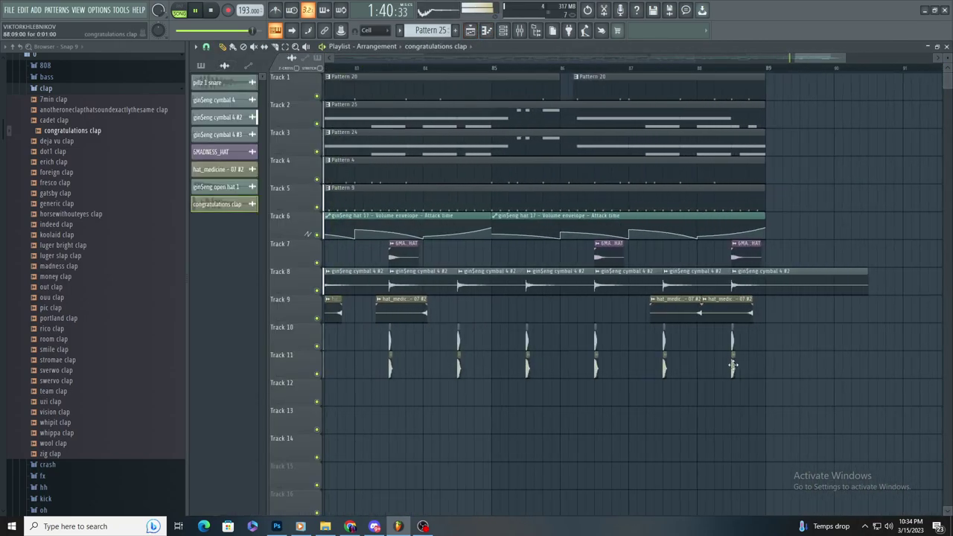
Step: Examine the whole playlist arrangement up to bar 89 while the song plays
scroll(655, 408, "down", 2)
scroll(640, 409, "up", 2)
scroll(611, 411, "down", 2)
left_click(603, 413)
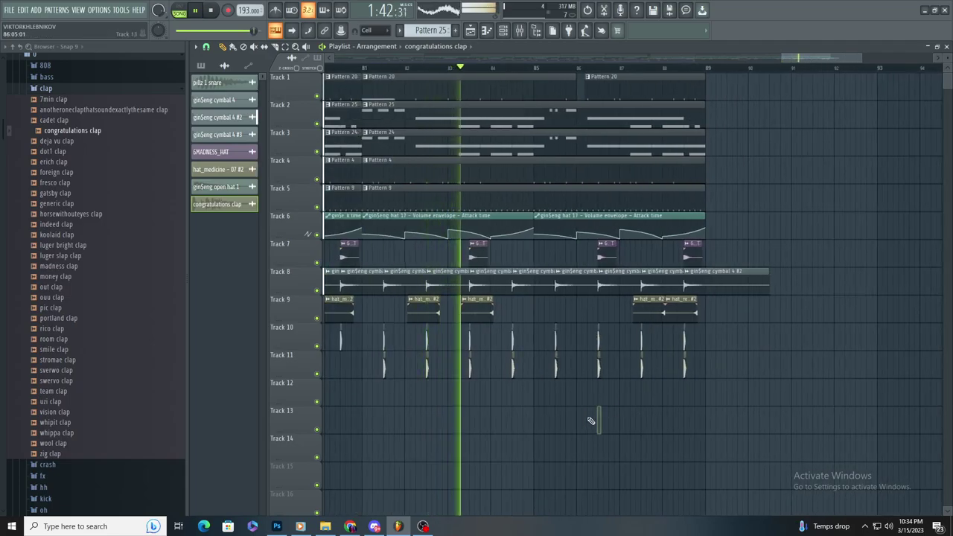
scroll(602, 419, "down", 4)
scroll(785, 393, "up", 3)
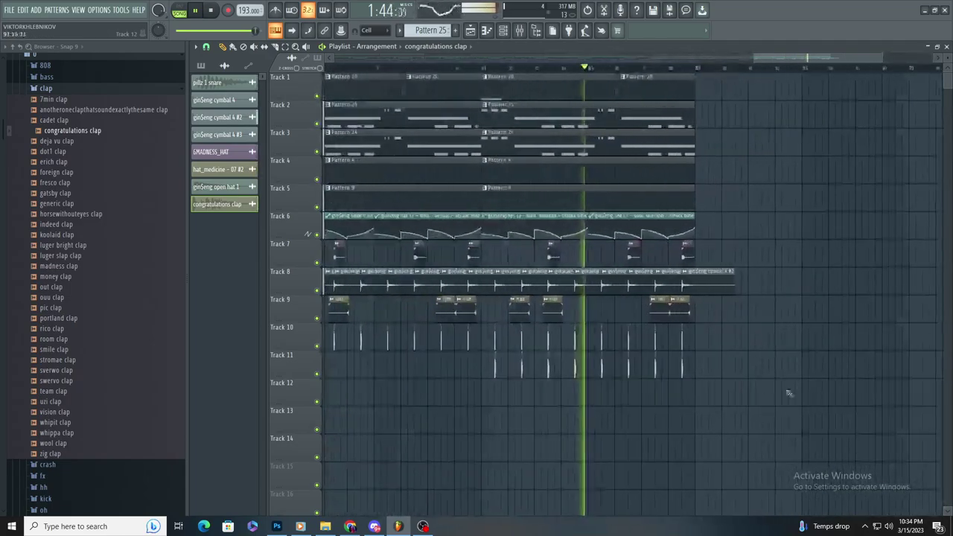
scroll(766, 389, "up", 2)
scroll(725, 383, "down", 5)
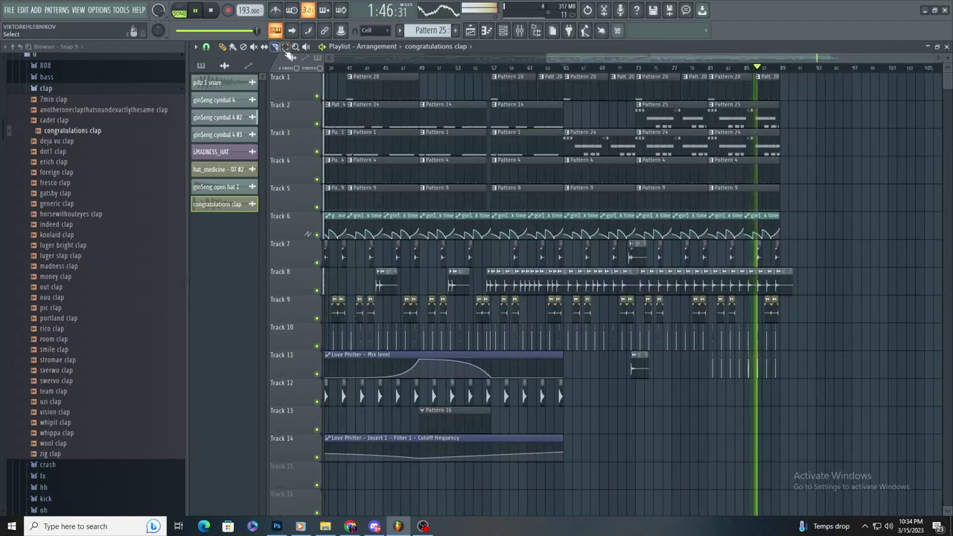
scroll(883, 362, "down", 2)
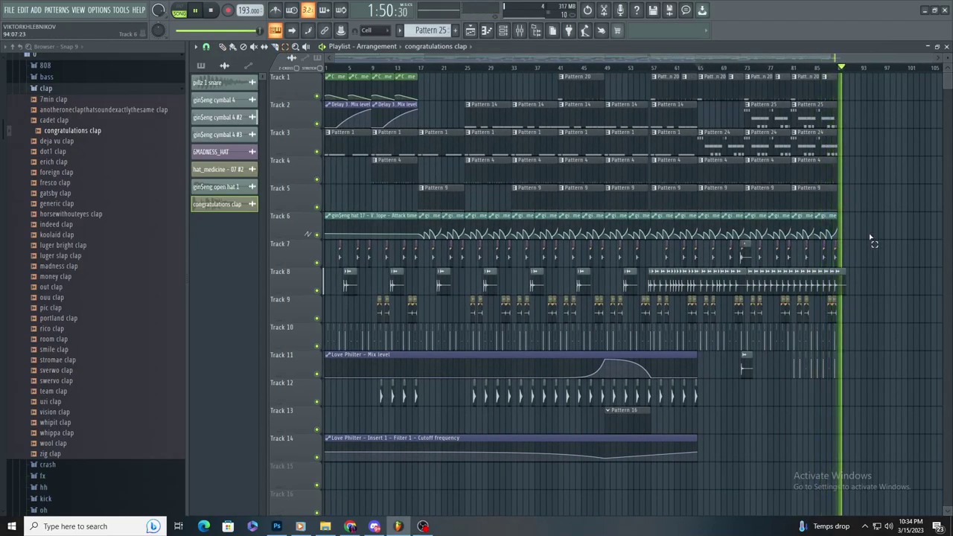
Step: Add Pattern 25, Pattern 24 and Pattern 9 clips at bar 89 on Tracks 2, 3 and 5
scroll(870, 238, "up", 3)
key("space")
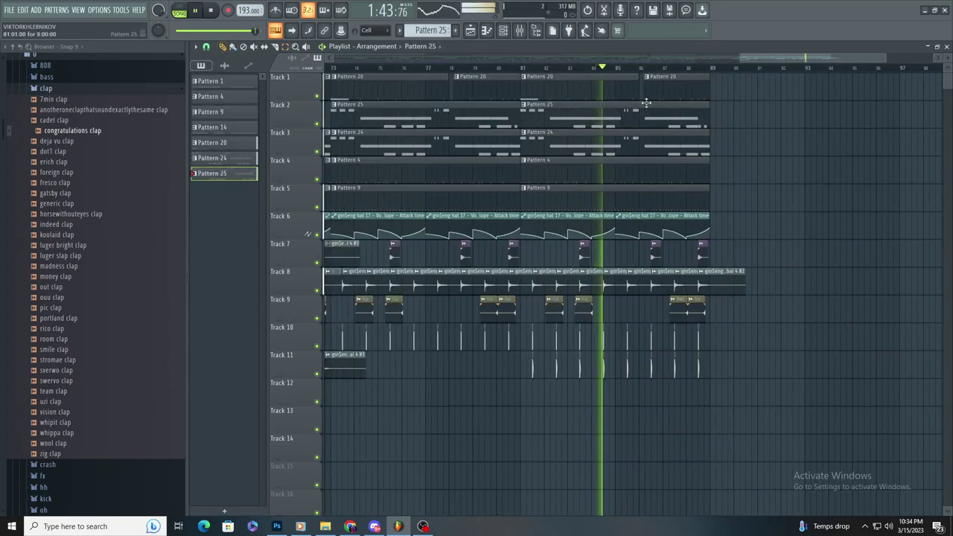
scroll(752, 195, "up", 3)
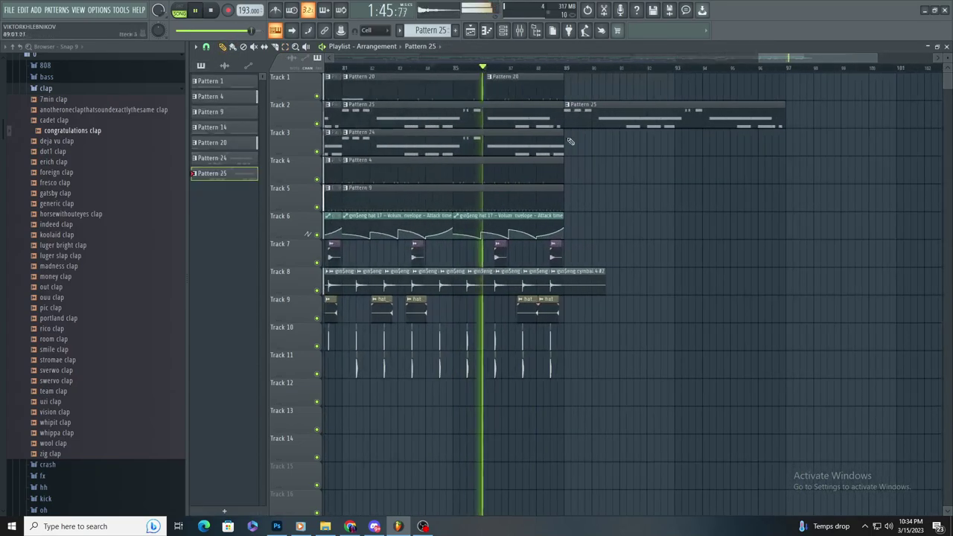
left_click(552, 142)
left_click(568, 143)
scroll(594, 201, "up", 2)
left_click(530, 195)
left_click(544, 195)
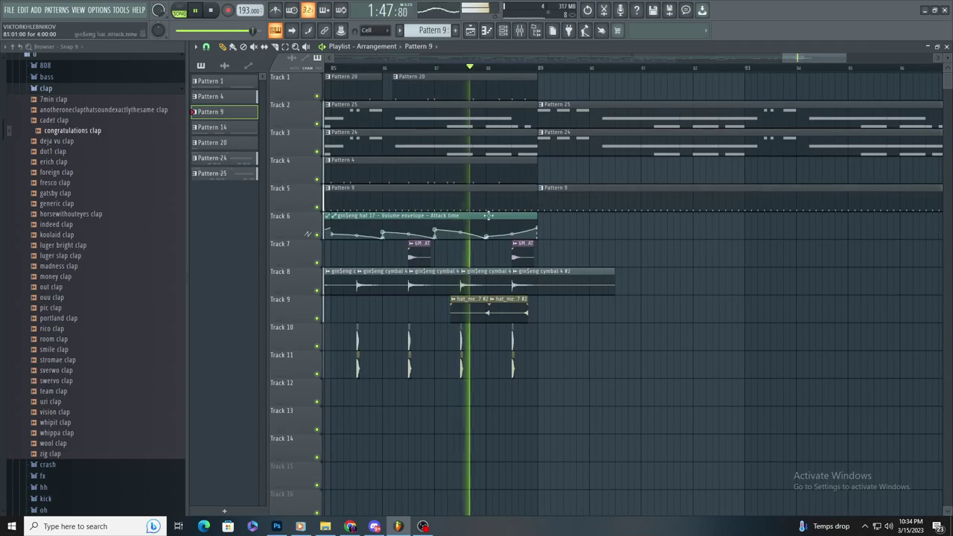
left_click(597, 256)
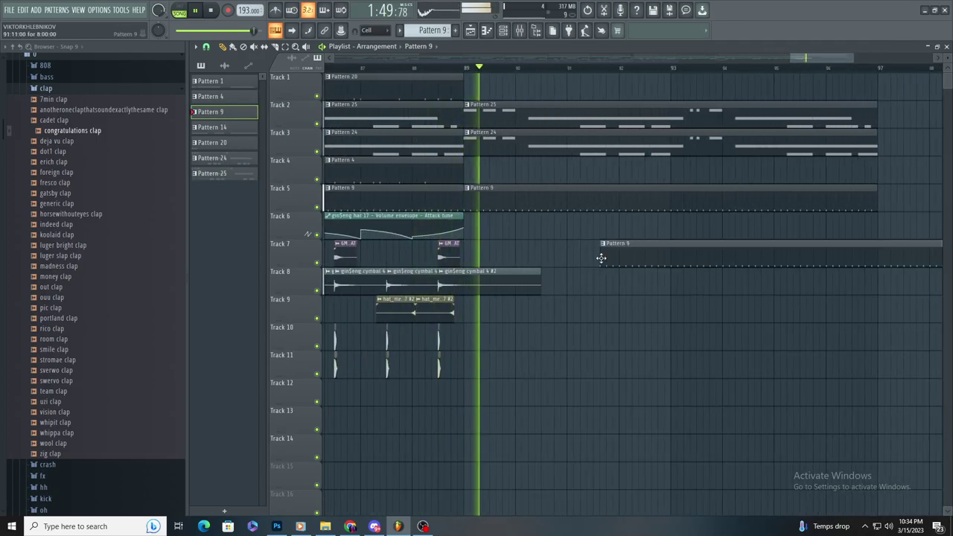
right_click(600, 257)
Step: Add two gin$eng hat 17 attack time automation clips on Track 6, covering bars 89 to 97
scroll(596, 281, "down", 2)
scroll(611, 275, "up", 3)
key("space")
key("space")
left_click(414, 218)
mouse_move(429, 221)
left_mouse_down()
mouse_move(692, 224)
mouse_move(686, 202)
mouse_move(690, 224)
left_mouse_up()
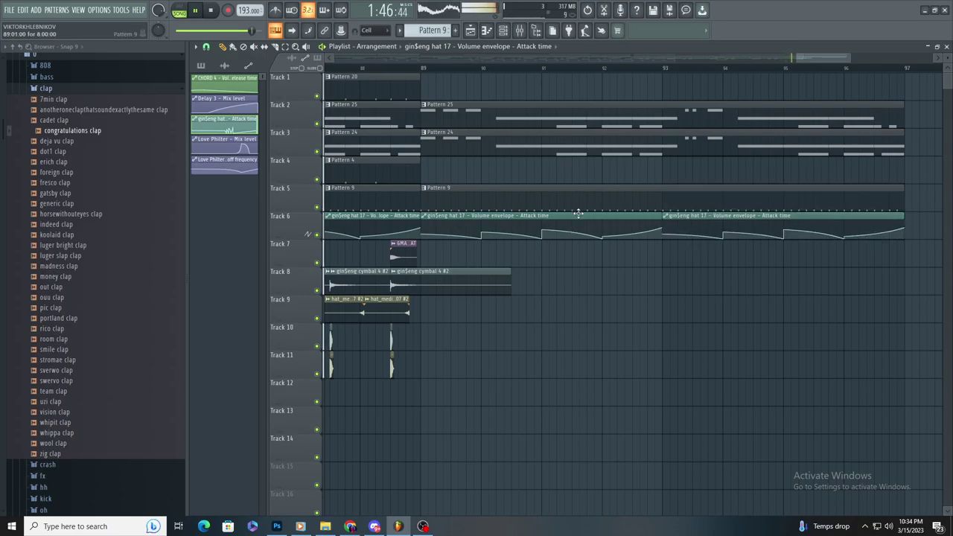
Step: Place a gin$eng cymbal 4 #2 clip in the middle of each bar from 89 to 96 on Track 8
scroll(550, 223, "down", 1)
left_click(500, 277)
left_click_drag(474, 335, 467, 267)
left_click(510, 283)
left_click(570, 270)
left_click(622, 275)
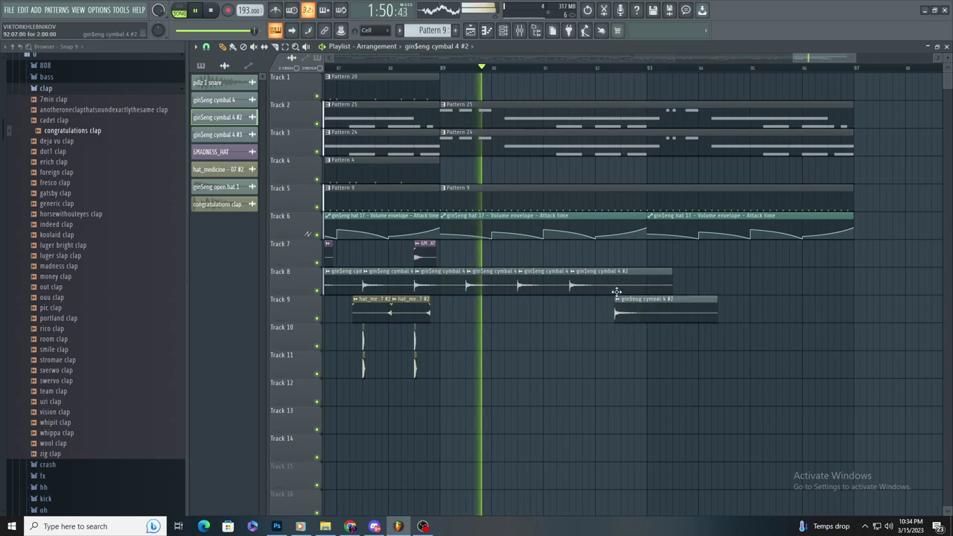
left_click(674, 268)
left_click(726, 268)
left_click(778, 272)
left_click_drag(831, 310, 830, 279)
scroll(558, 334, "down", 2)
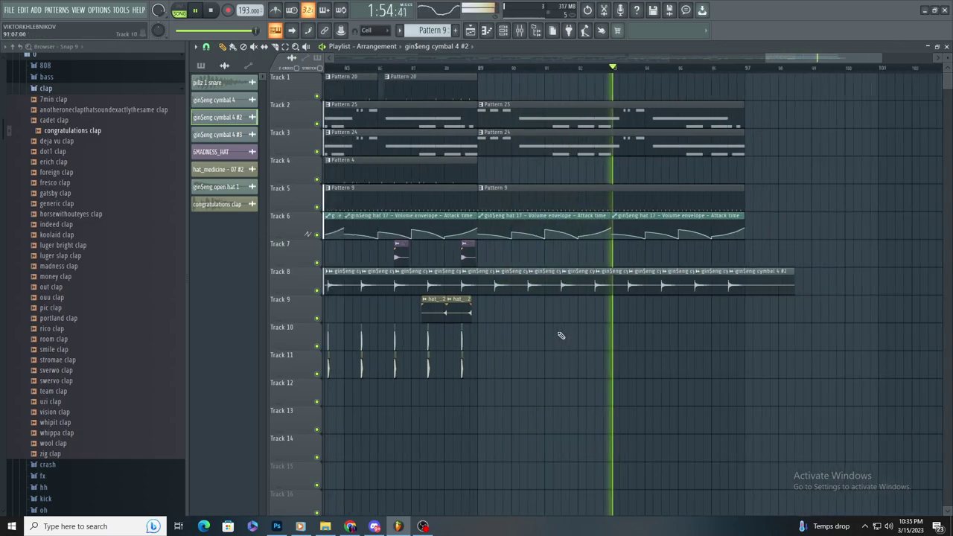
Step: Add a Pattern 9 clip on Track 5 and two gin$eng hat 17 attack time clips on Track 6, starting at bar 97
scroll(678, 275, "up", 3)
left_click(626, 195)
left_click(637, 195)
scroll(559, 264, "down", 2)
left_click(570, 215)
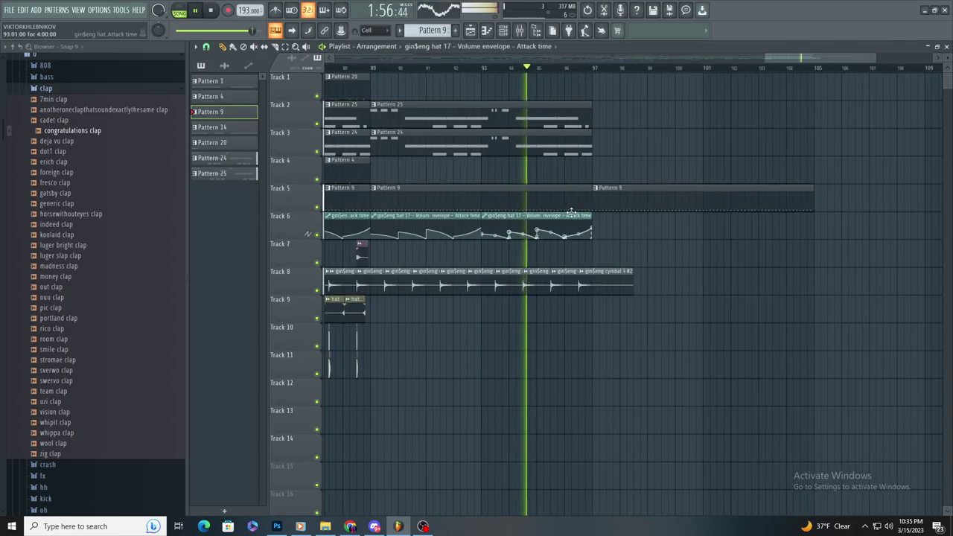
left_click(593, 219)
left_click(698, 215)
left_click_drag(698, 215, 704, 215)
Step: Add a Pattern 24 clip at bar 97 on Track 3
left_click(579, 152)
left_click(594, 152)
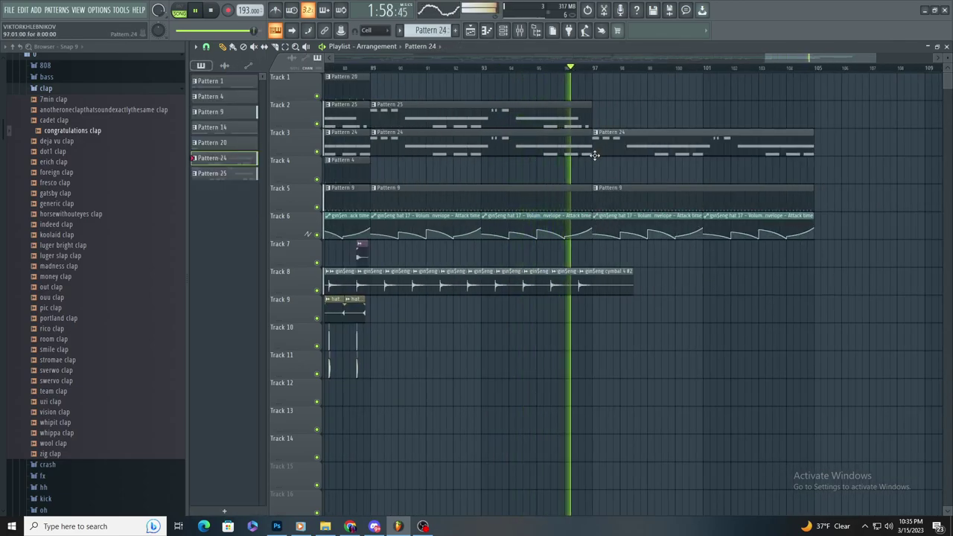
scroll(551, 227, "down", 2)
scroll(557, 230, "up", 2)
left_click(735, 361)
key("ctrl+z")
Step: Review the extended arrangement through bar 105 while the song plays
scroll(723, 291, "down", 2)
scroll(721, 290, "up", 3)
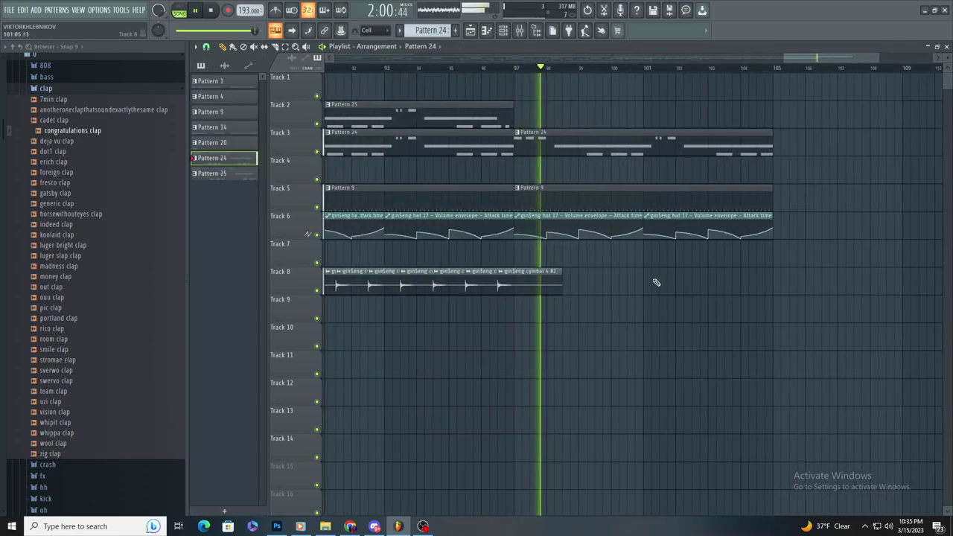
scroll(566, 279, "down", 4)
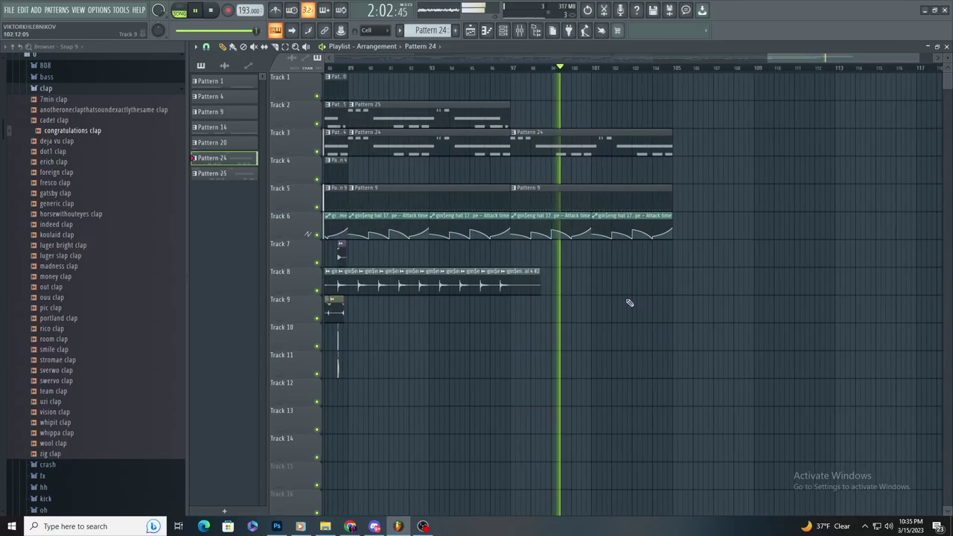
scroll(585, 326, "down", 5)
scroll(789, 197, "up", 5)
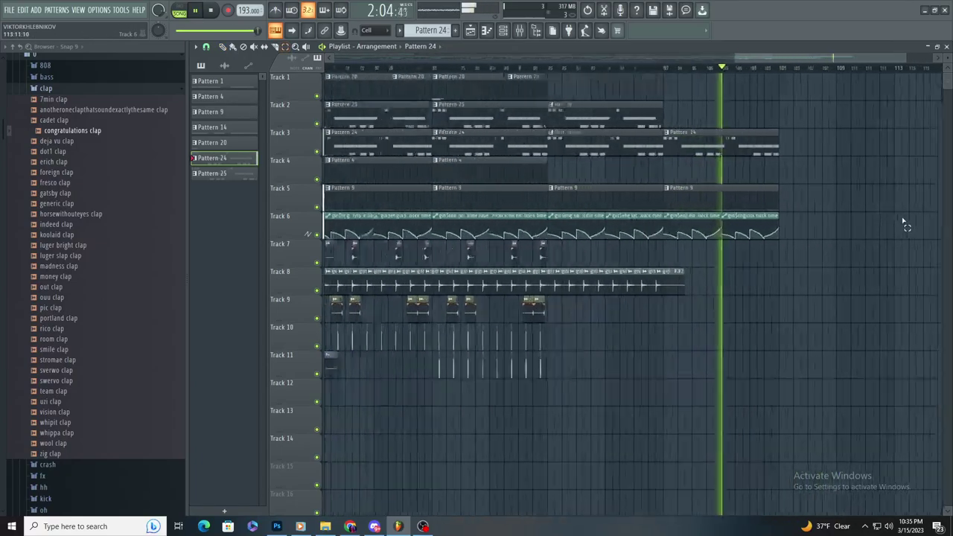
scroll(771, 201, "down", 5)
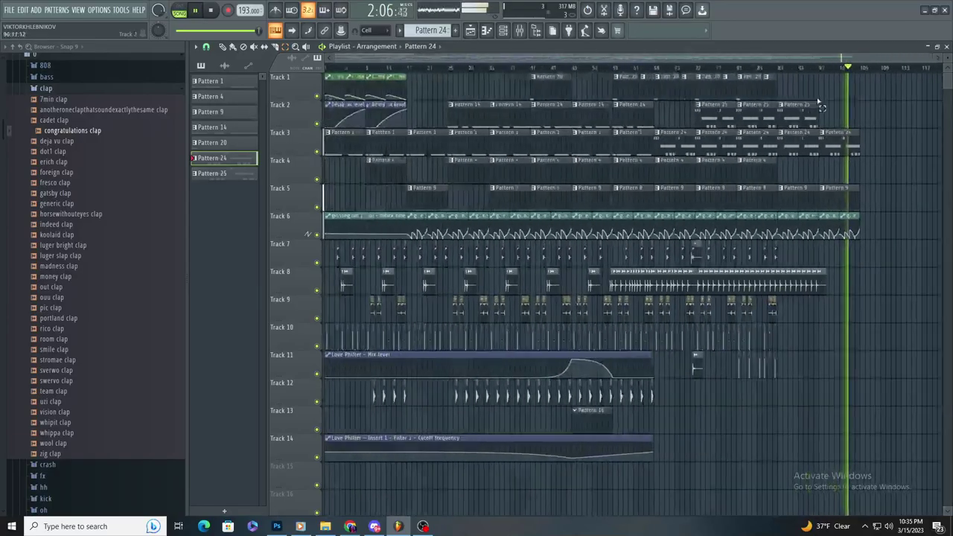
Step: Save the project as mercasf in the UNTAGGED folder
left_click(9, 11)
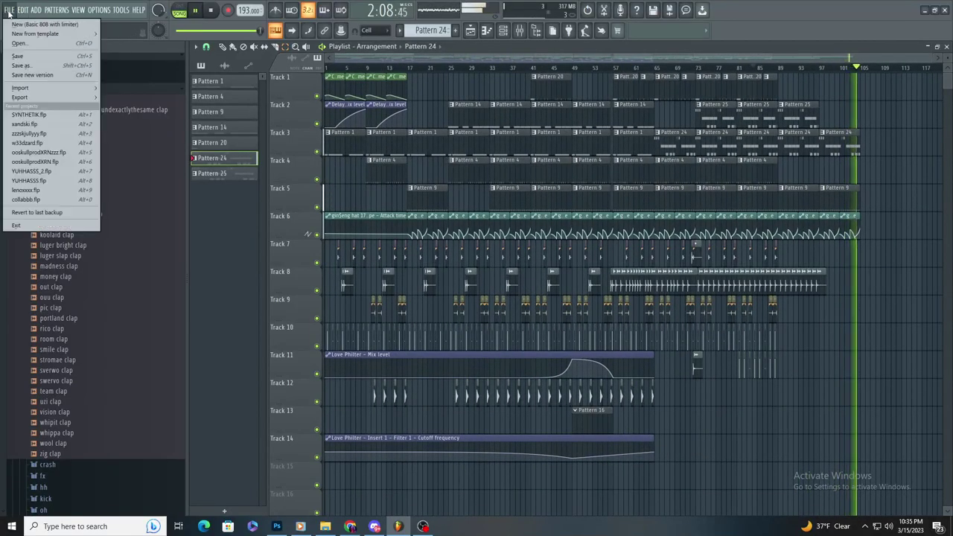
left_click(47, 66)
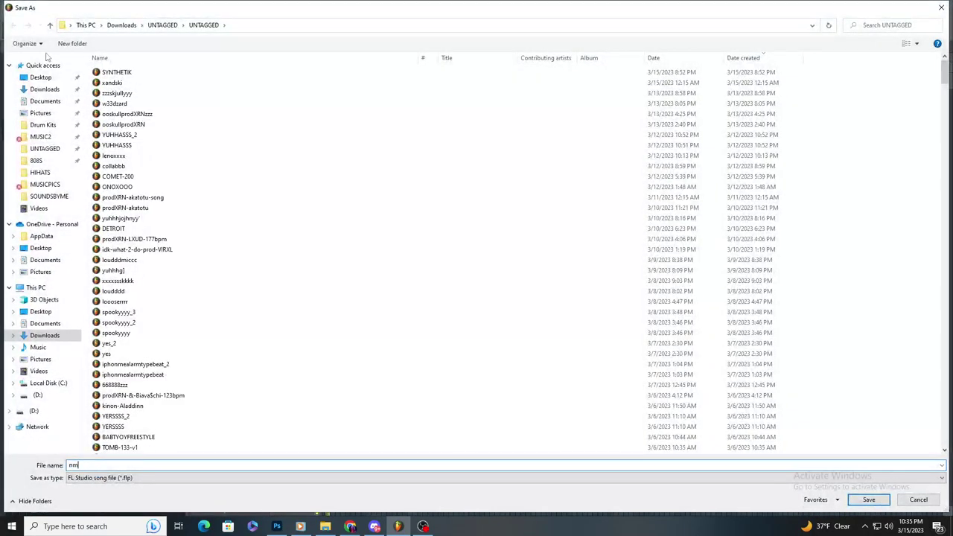
type("mercast")
key("Return")
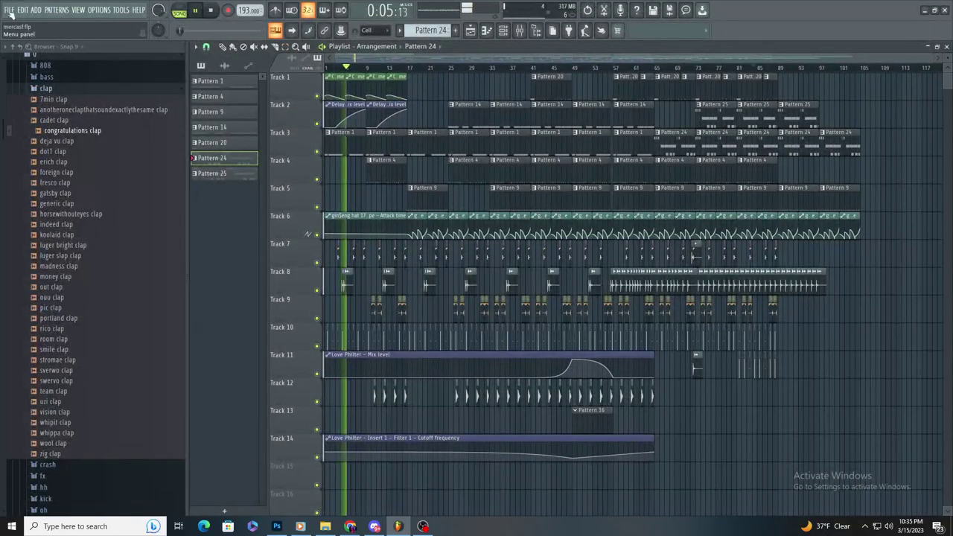
left_click(9, 10)
mouse_move(62, 93)
left_click(123, 95)
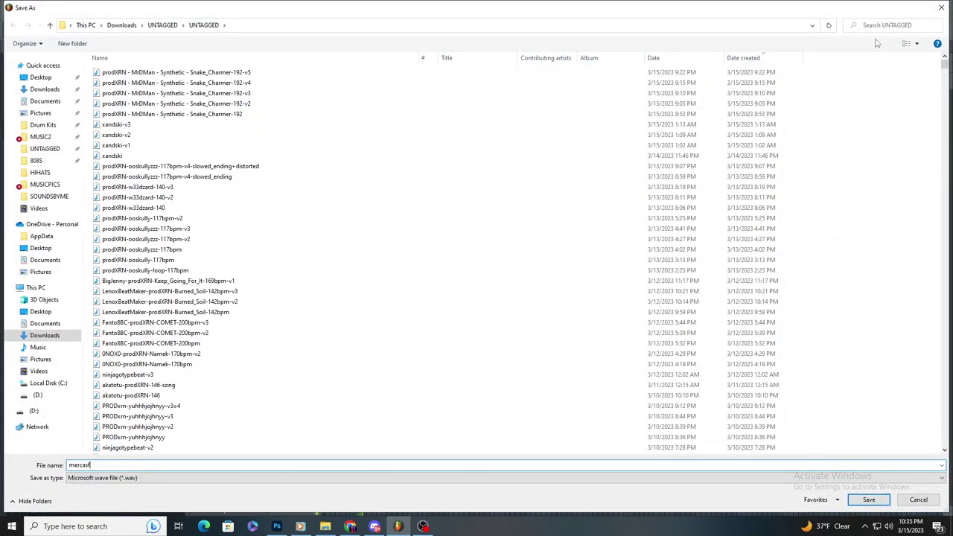
left_click(938, 9)
Step: Export the song as the wave file mercasf-193.wav
left_click(10, 10)
mouse_move(61, 94)
left_click(135, 99)
key("Return")
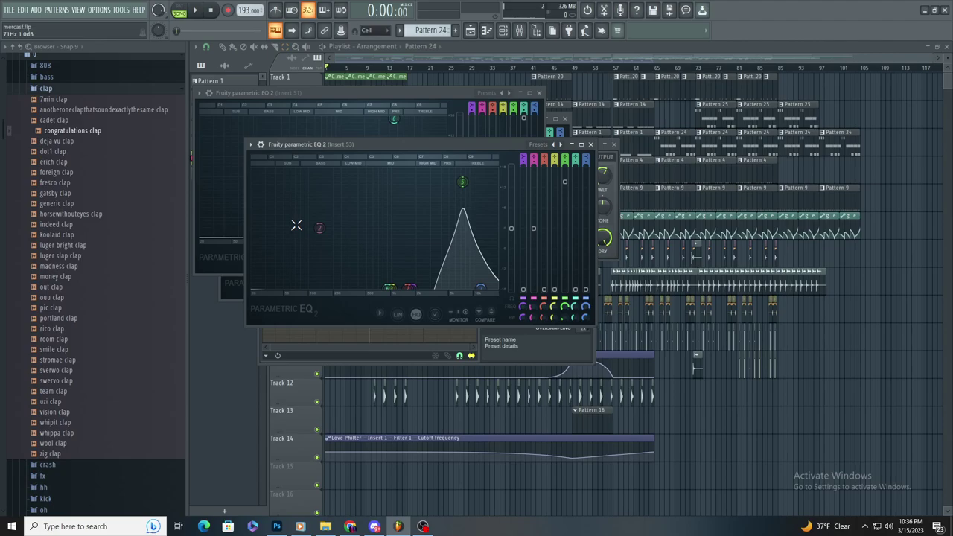
Step: Switch to Google Drive in Chrome, upload mercasf-193.wav from the UNTAGGED folder and dismiss the storage notice
left_click(9, 10)
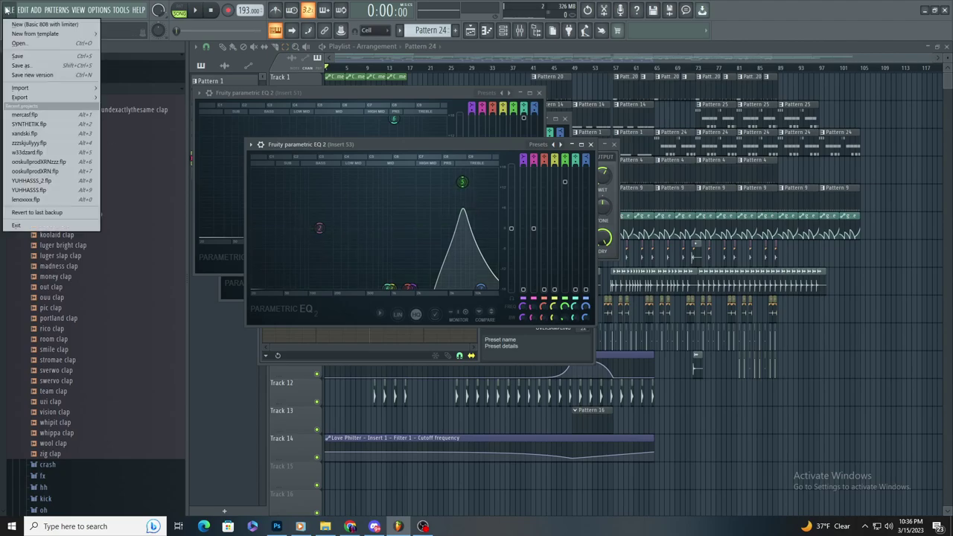
left_click(350, 526)
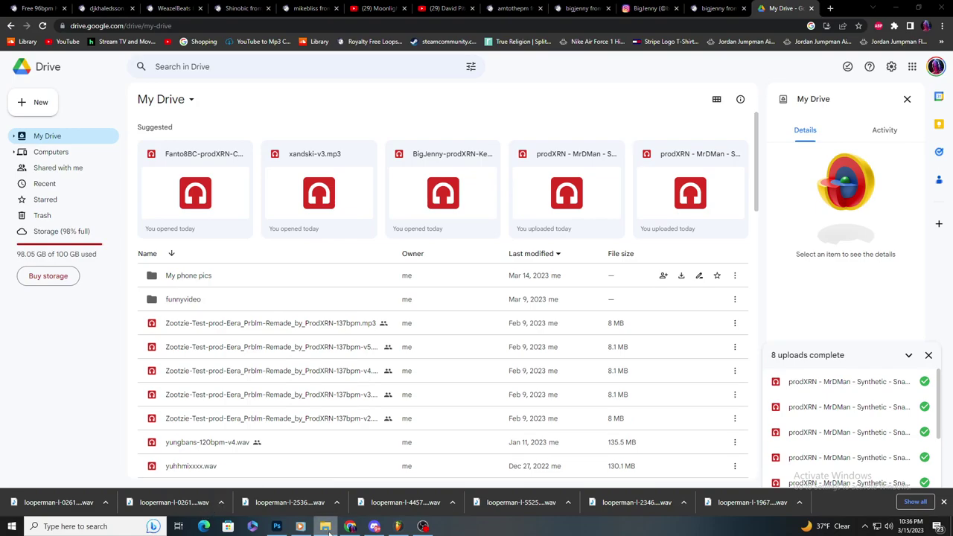
right_click(325, 526)
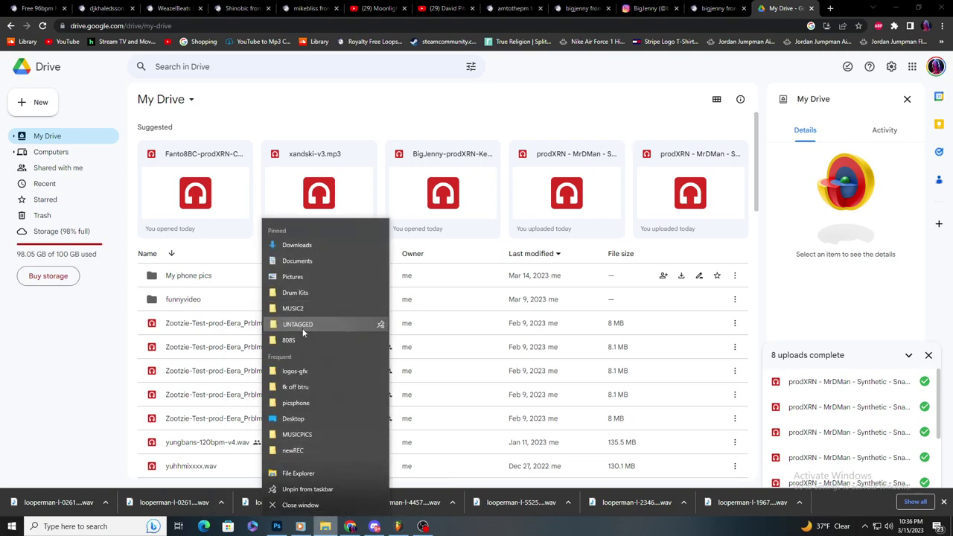
left_click(302, 328)
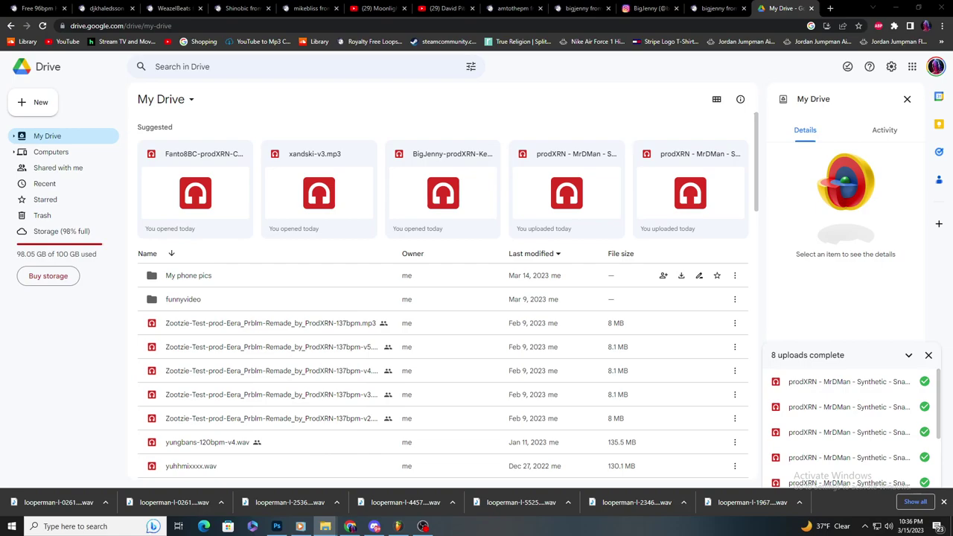
left_click_drag(22, 256, 274, 250)
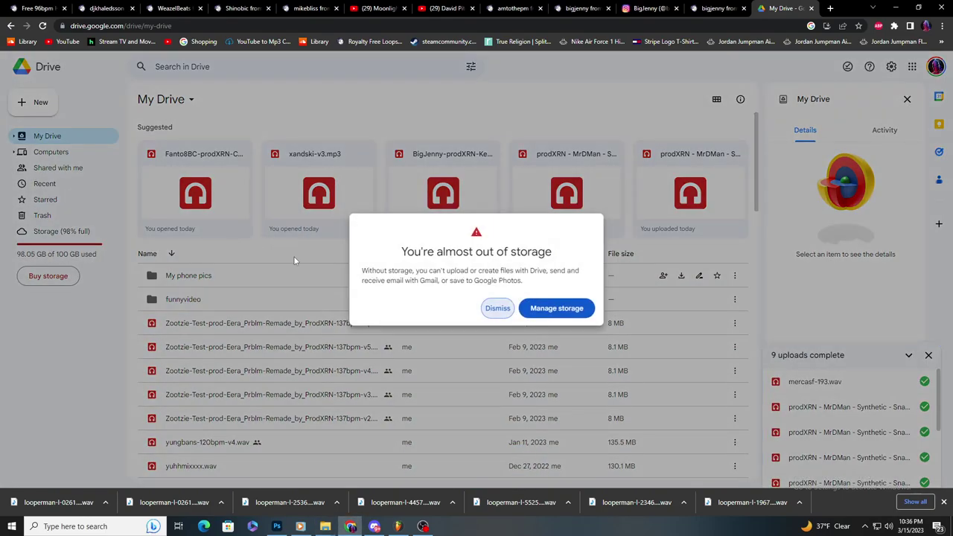
left_click(494, 309)
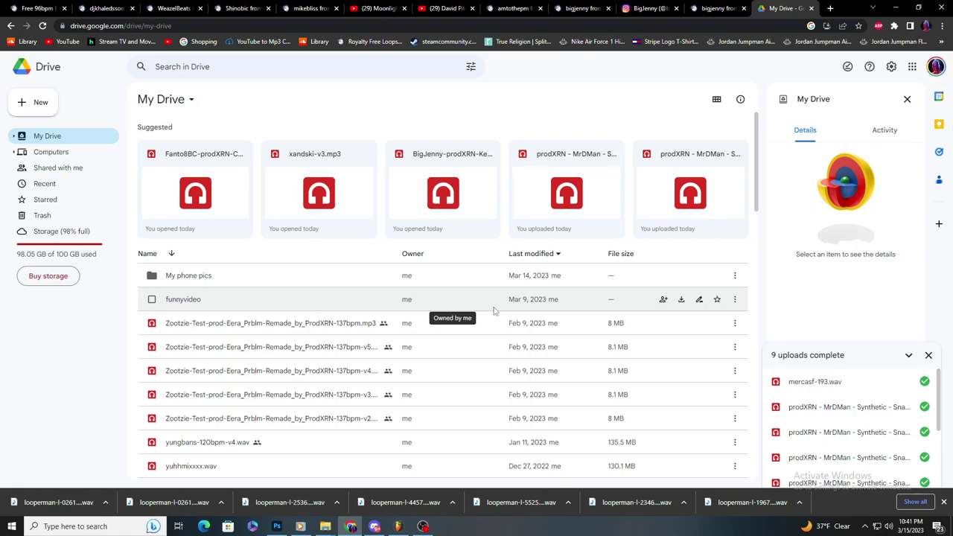
left_click(423, 526)
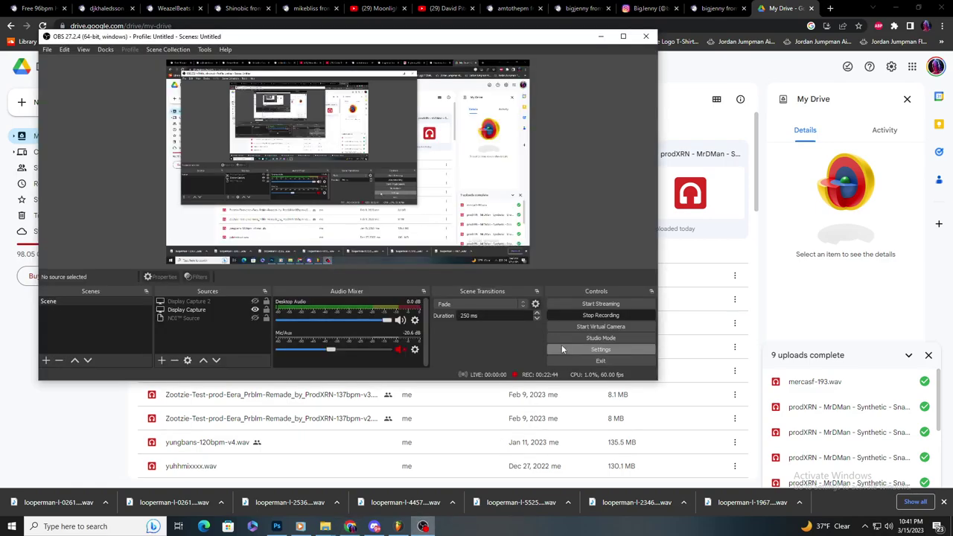